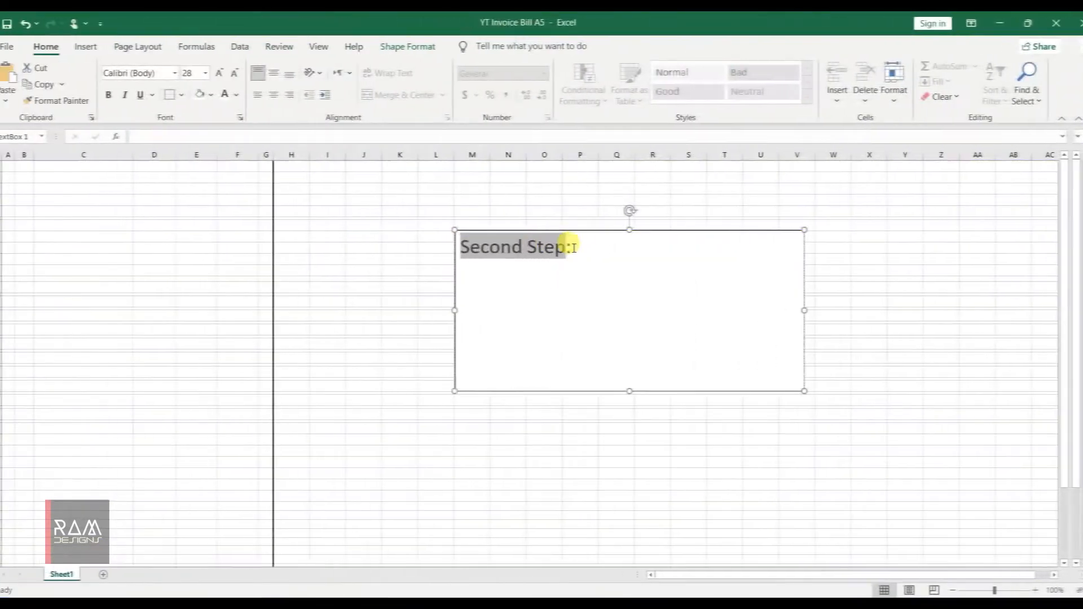
# Step: Recolour the hidden "Cells Merge" line in the text box to black so it can be read
pyautogui.click(633, 253)
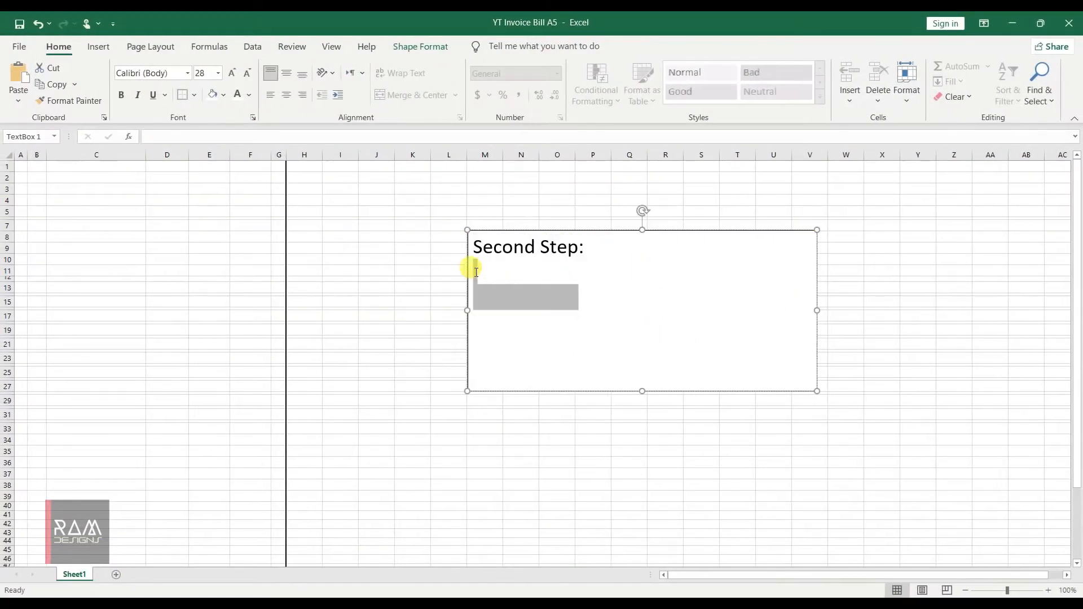
pyautogui.click(249, 95)
pyautogui.click(249, 200)
pyautogui.click(519, 290)
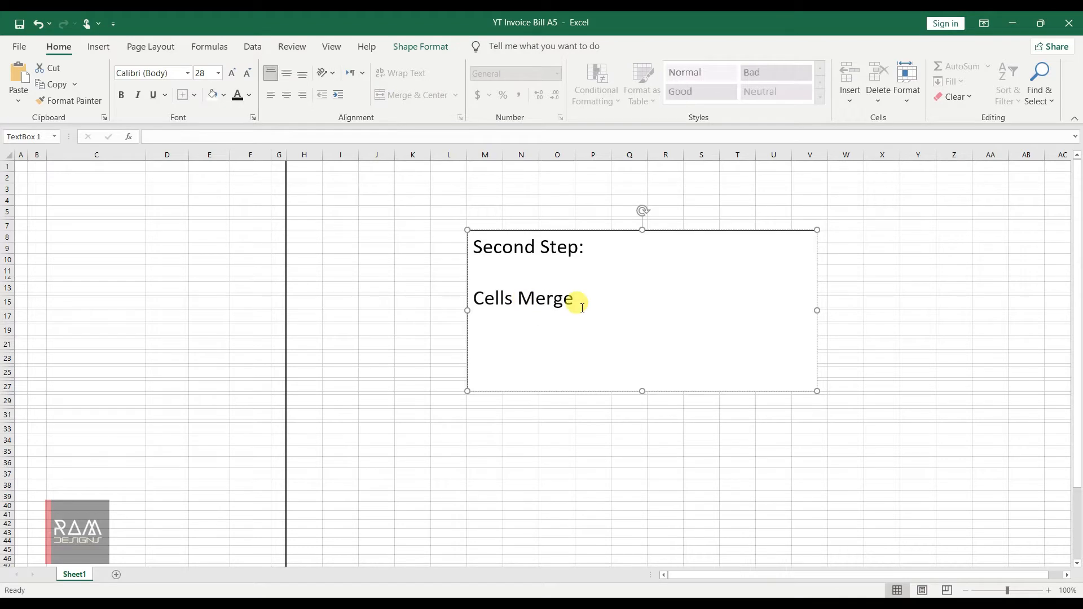
pyautogui.press('Escape')
pyautogui.press('Escape')
# Step: Merge A1:G4 into one centred, middle-aligned cell reading "This for Bill Header"
pyautogui.moveTo(20, 162); pyautogui.dragTo(277, 201)
pyautogui.click(421, 97)
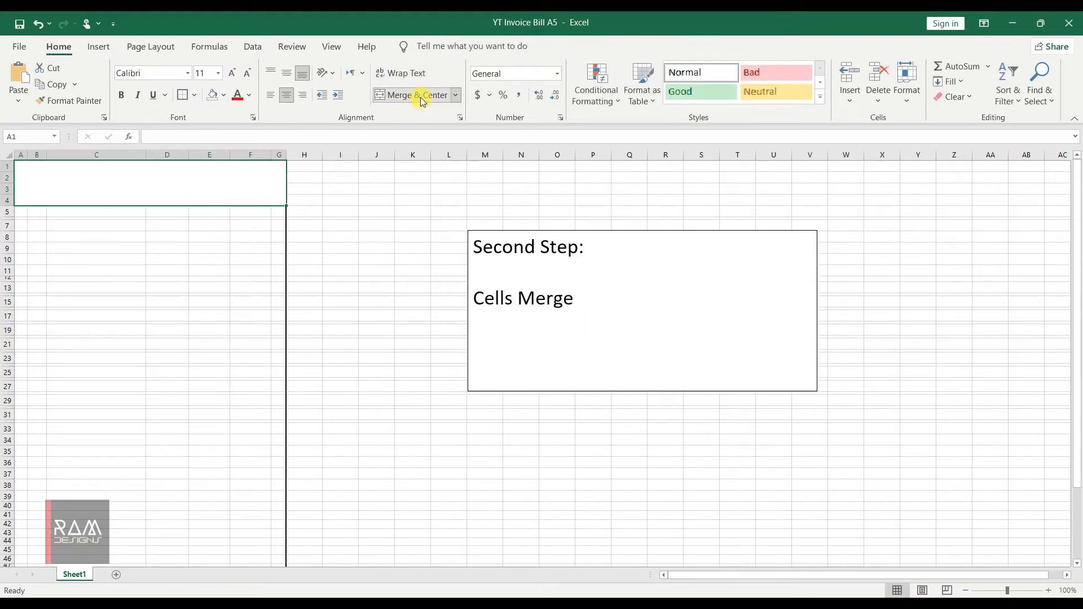
pyautogui.click(289, 77)
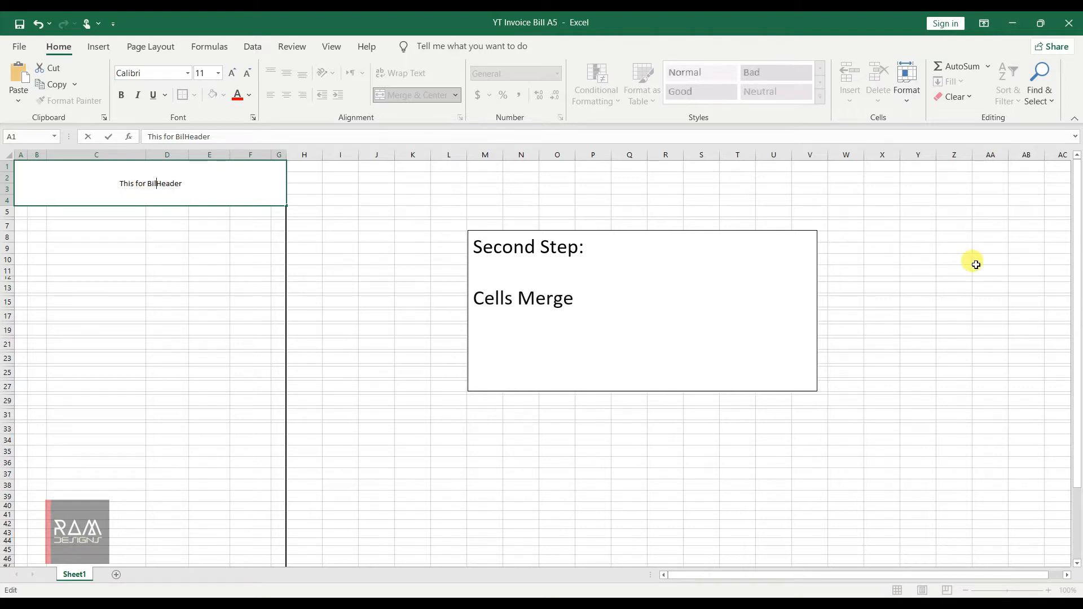
pyautogui.write('l')
pyautogui.press('Return')
# Step: Set the "This for Bill Header" text to font size 18
pyautogui.click(212, 186)
pyautogui.doubleClick(109, 181)
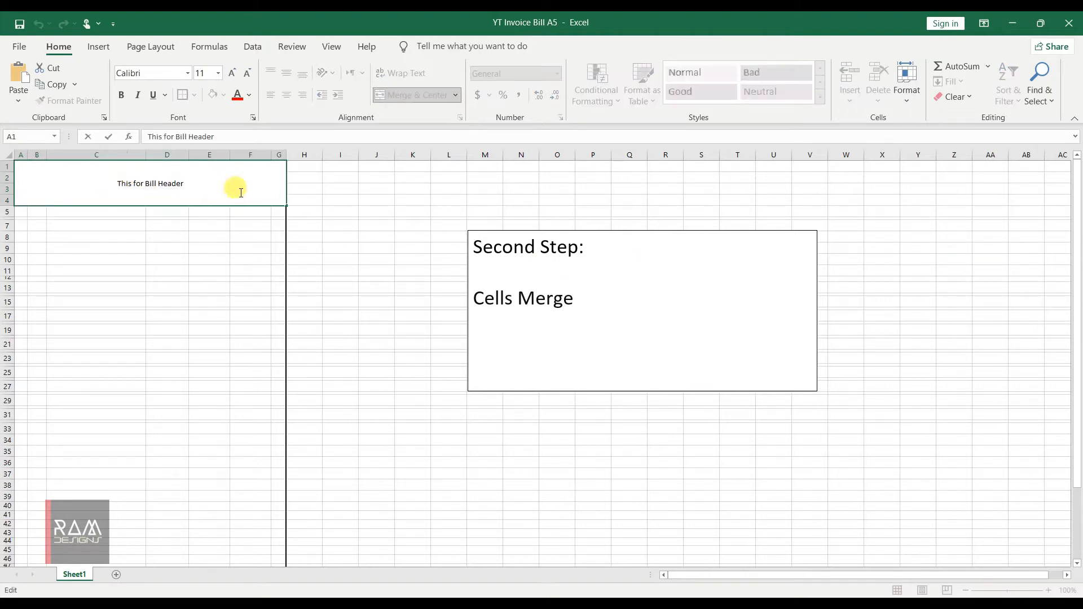
pyautogui.moveTo(115, 186); pyautogui.dragTo(204, 185)
pyautogui.click(218, 73)
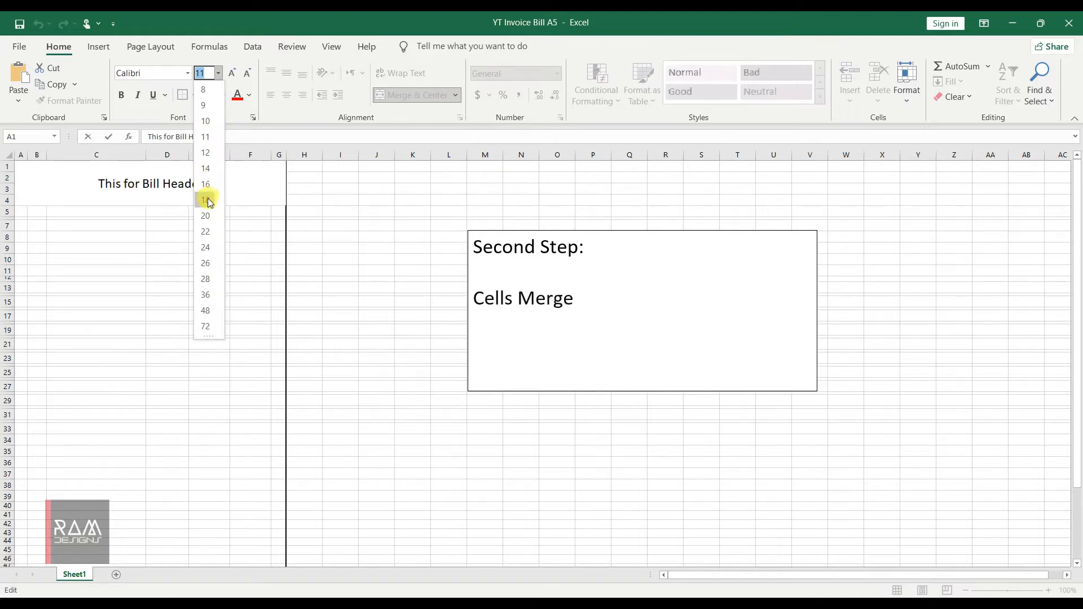
pyautogui.click(206, 198)
pyautogui.click(266, 226)
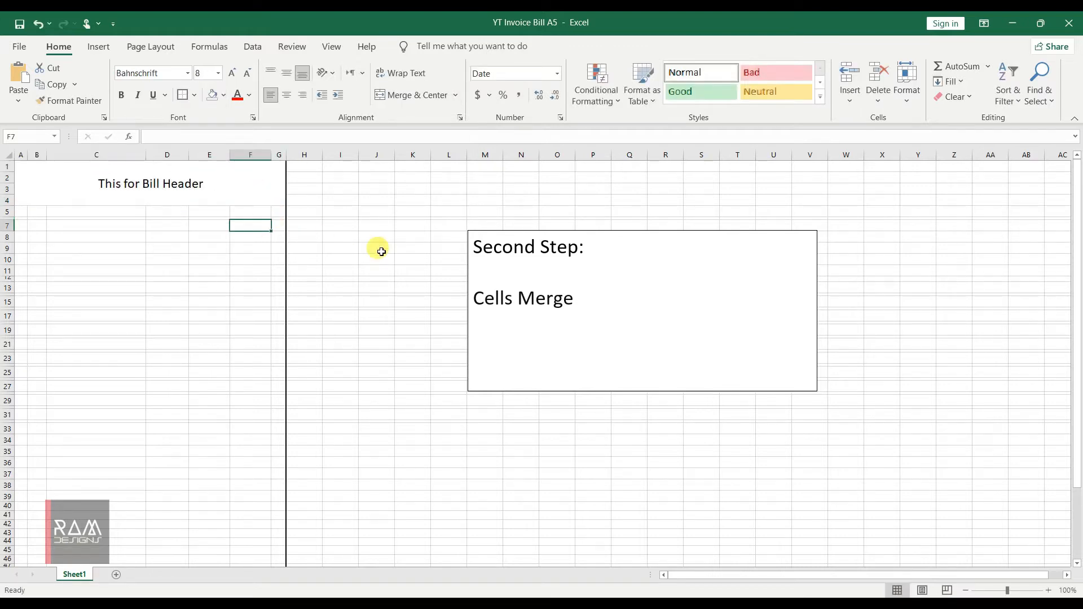
# Step: Merge and centre A5:C5 and D5:G5 as two separate cells below the bill header
pyautogui.moveTo(19, 211); pyautogui.dragTo(280, 210)
pyautogui.click(432, 100)
pyautogui.click(417, 95)
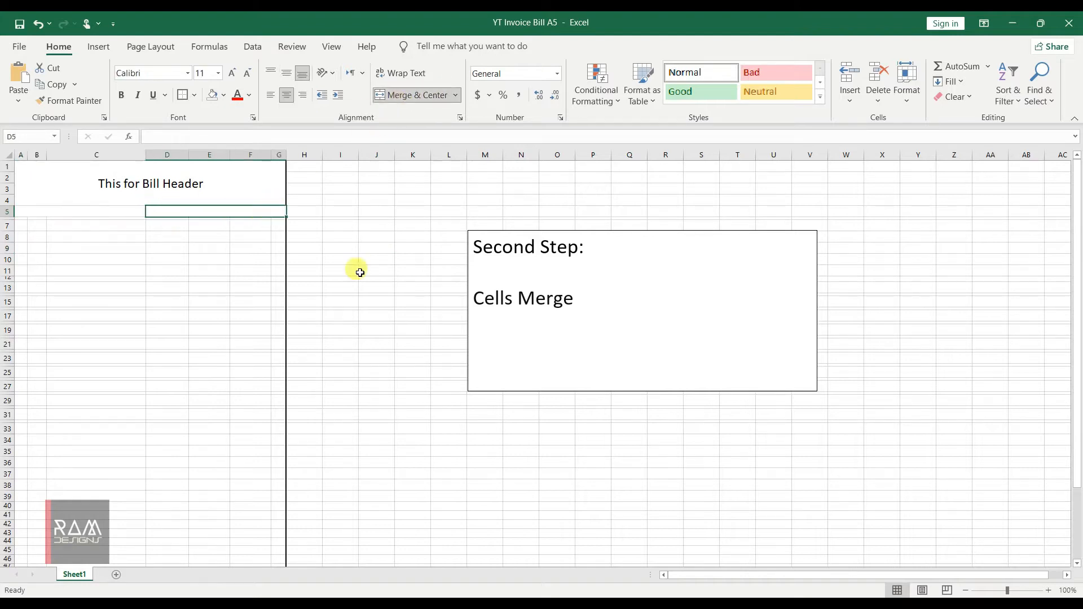
pyautogui.click(333, 293)
# Step: Merge and centre the column A and B cells separately in each of rows 7, 8 and 9
pyautogui.moveTo(19, 225); pyautogui.dragTo(35, 249)
pyautogui.click(404, 94)
pyautogui.click(404, 95)
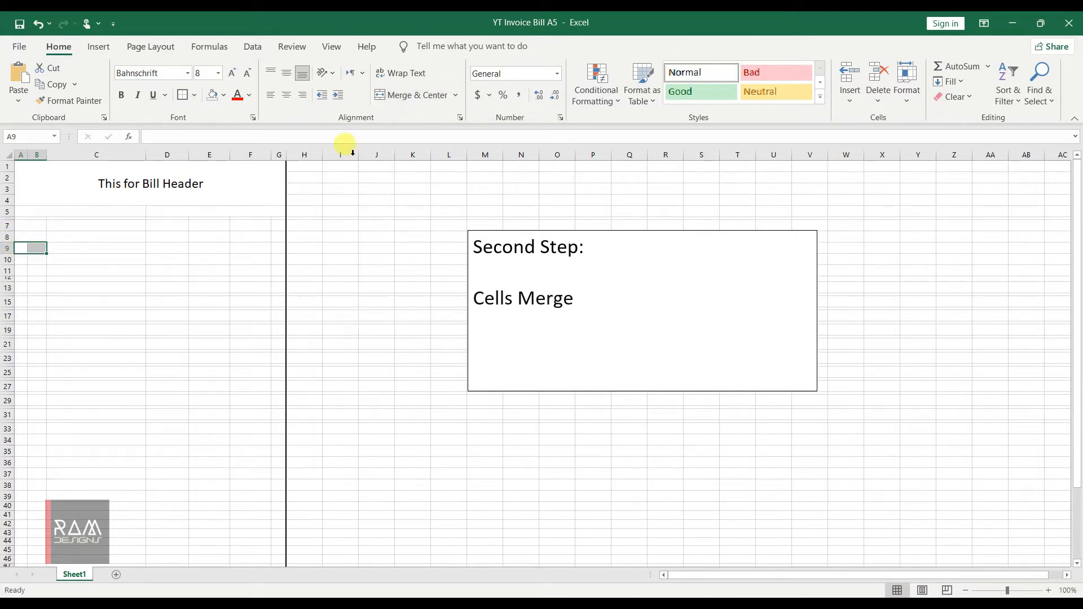
pyautogui.click(410, 99)
pyautogui.click(343, 271)
# Step: Merge and centre the column D and E cells separately in each of rows 7, 8 and 9
pyautogui.moveTo(171, 238); pyautogui.dragTo(198, 248)
pyautogui.click(404, 100)
pyautogui.click(409, 97)
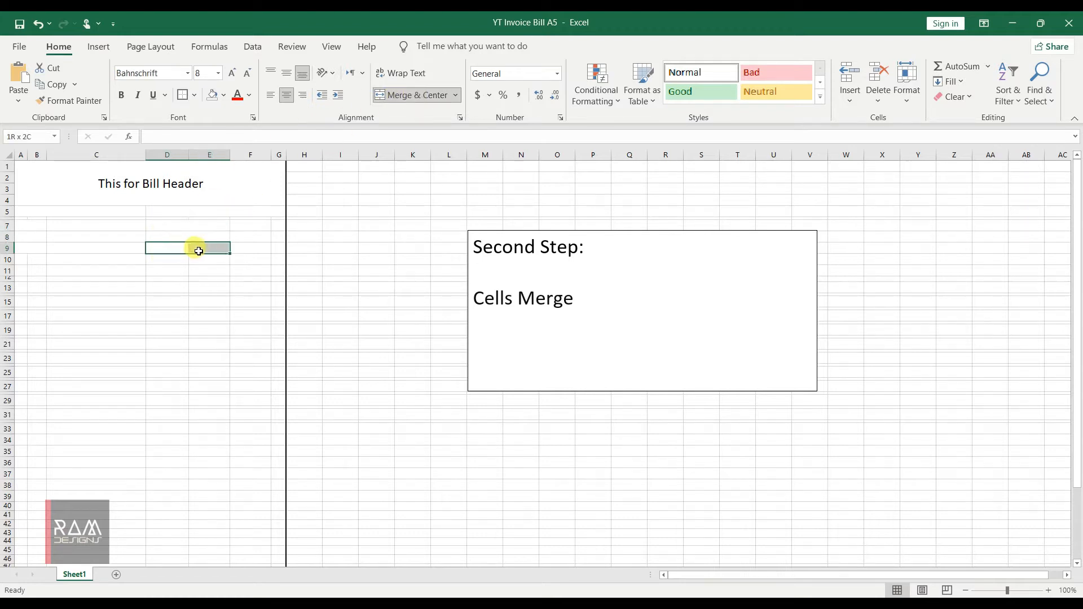
pyautogui.click(408, 102)
pyautogui.click(340, 248)
pyautogui.click(248, 233)
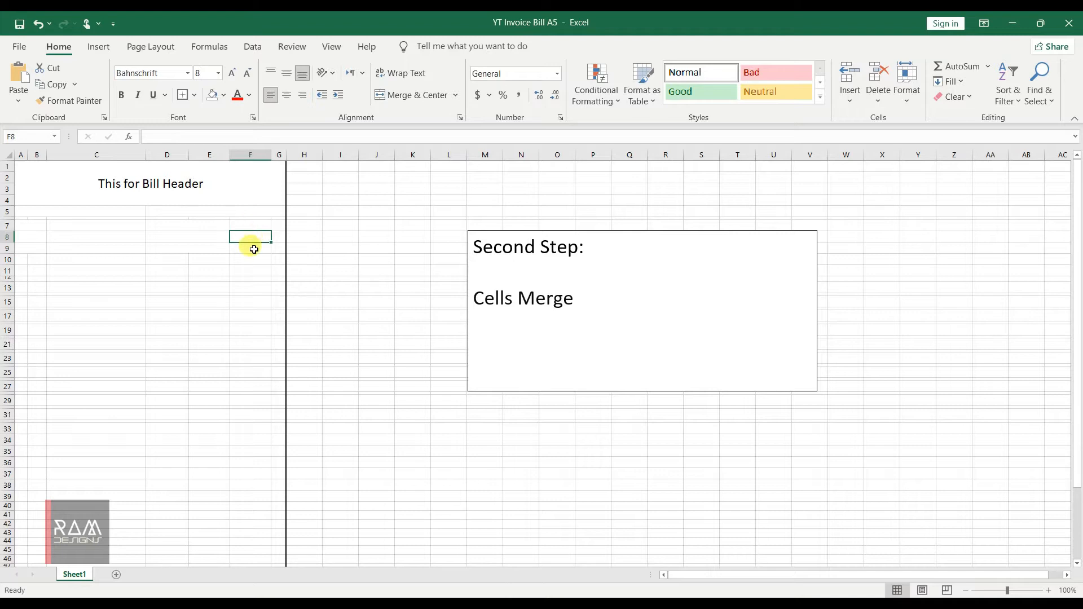
pyautogui.click(340, 451)
# Step: Fill A13:G13 with light grey from the theme colours
pyautogui.moveTo(21, 272); pyautogui.dragTo(282, 272)
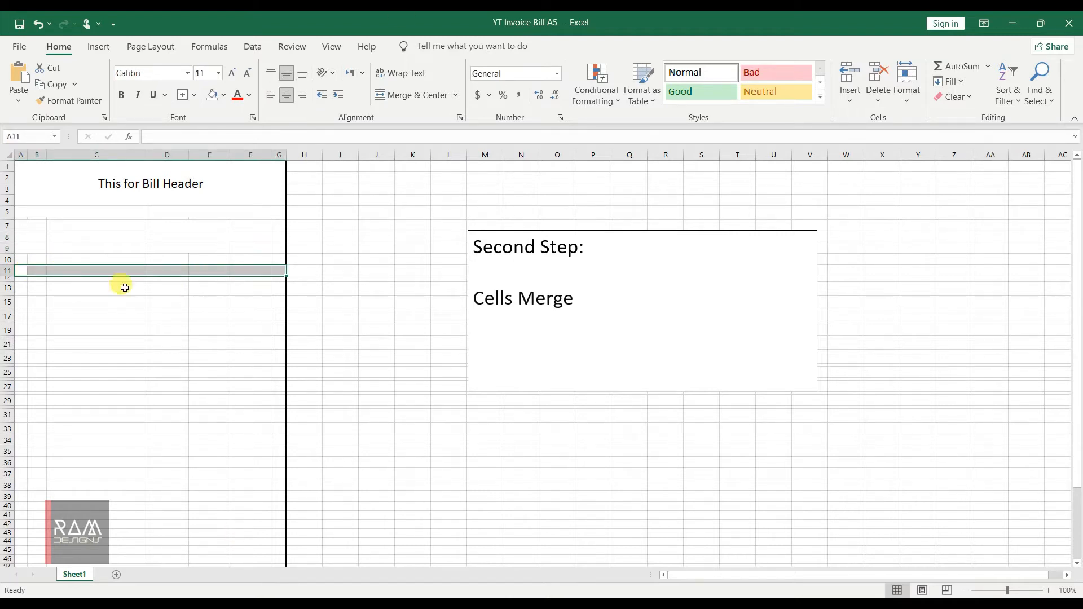
pyautogui.click(65, 290)
pyautogui.click(111, 366)
pyautogui.moveTo(18, 287); pyautogui.dragTo(291, 286)
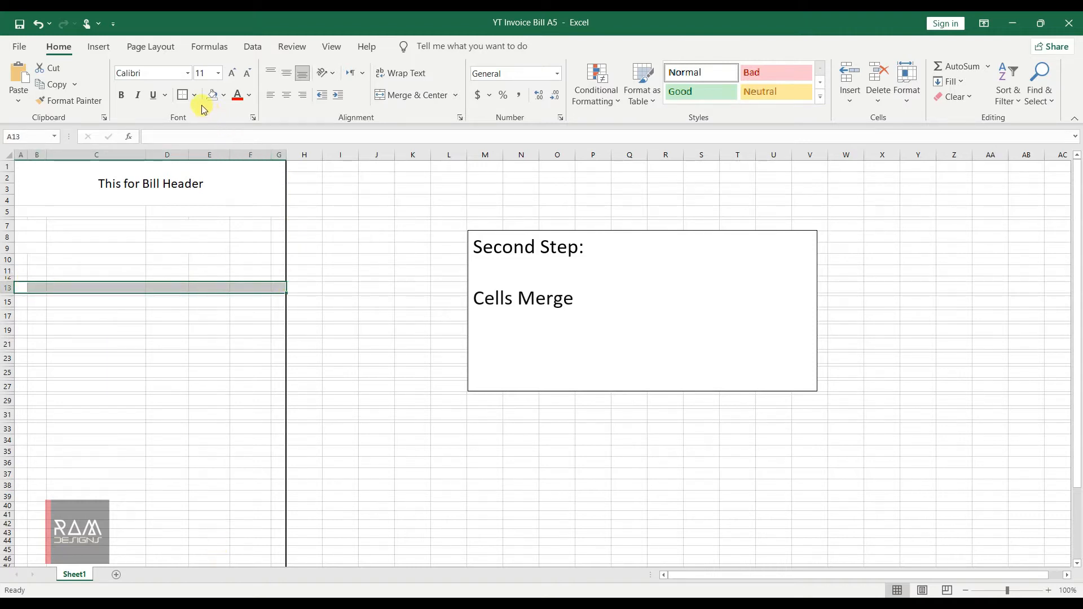
pyautogui.click(225, 96)
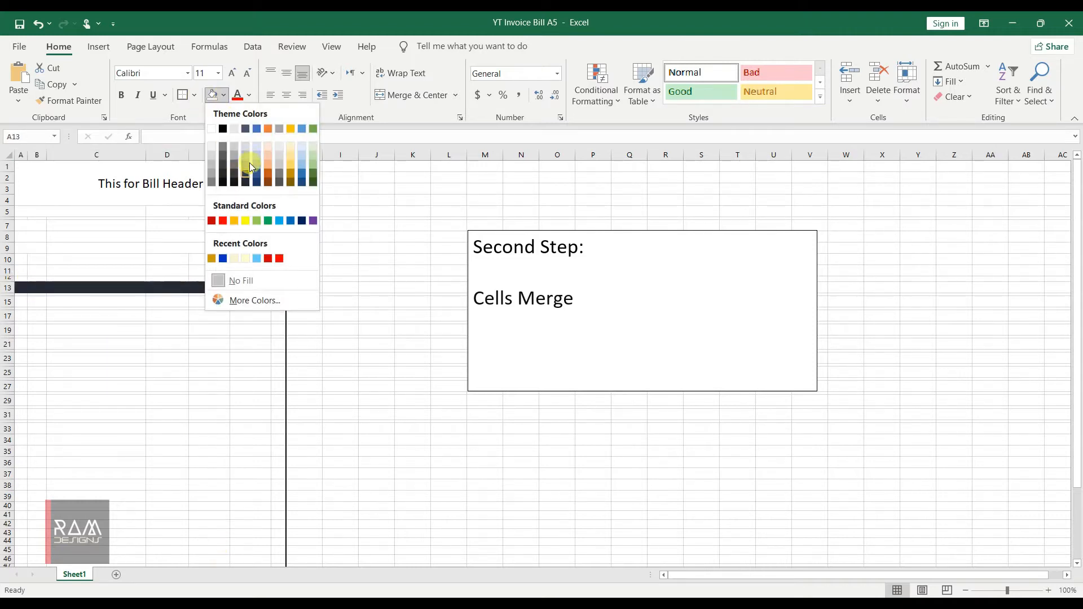
pyautogui.click(236, 131)
# Step: Apply the same light grey fill to columns A to G in the alternating rows 15 through 31
pyautogui.moveTo(17, 301); pyautogui.dragTo(275, 300)
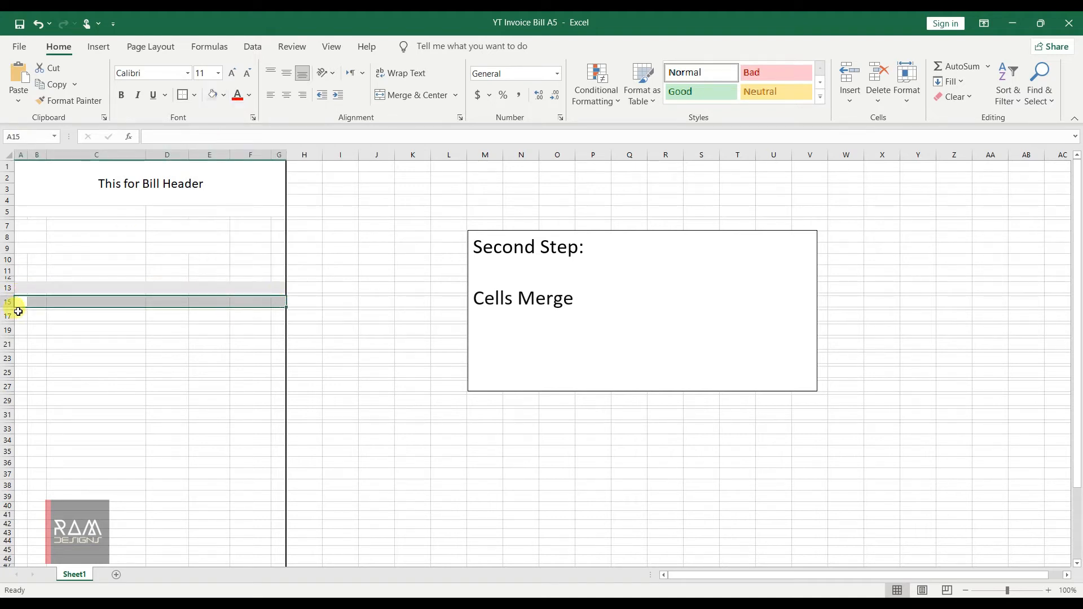
pyautogui.moveTo(22, 315); pyautogui.dragTo(281, 315)
pyautogui.moveTo(16, 330); pyautogui.dragTo(282, 343)
pyautogui.moveTo(17, 357); pyautogui.dragTo(281, 371)
pyautogui.moveTo(17, 386); pyautogui.dragTo(282, 407)
pyautogui.moveTo(17, 414); pyautogui.dragTo(282, 415)
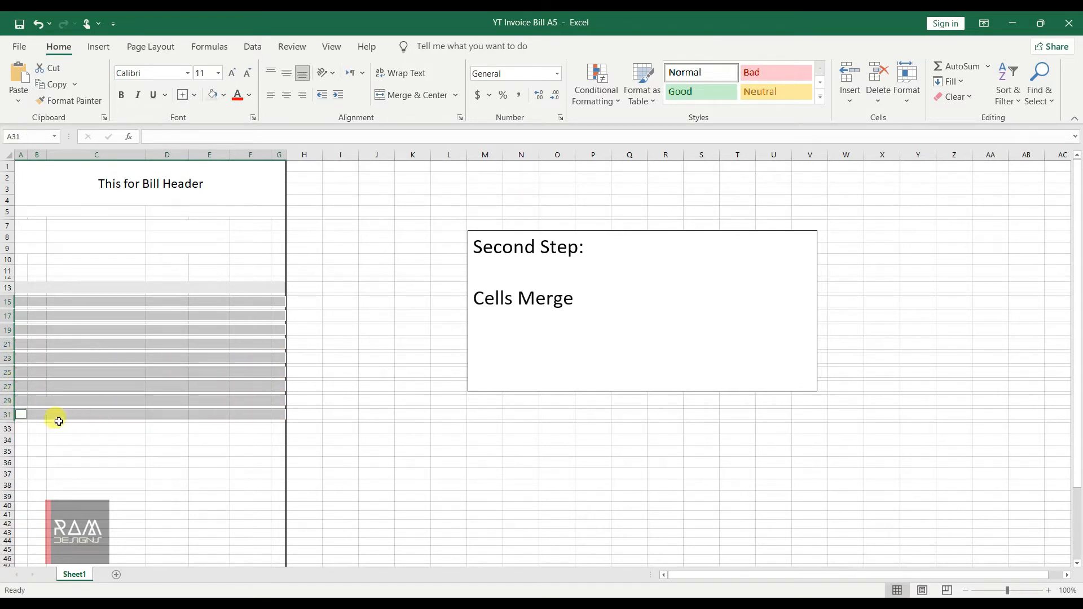
pyautogui.click(214, 95)
pyautogui.click(413, 358)
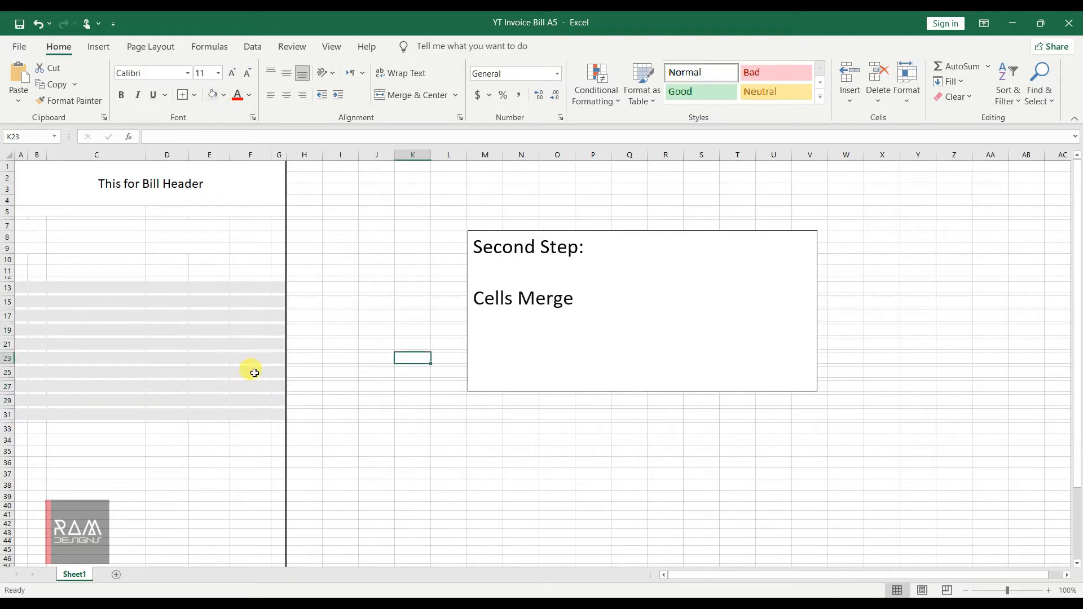
# Step: Merge and centre the column F and G cells separately in each row from 33 to 38
pyautogui.moveTo(243, 431); pyautogui.dragTo(281, 484)
pyautogui.click(397, 96)
pyautogui.click(415, 96)
pyautogui.click(407, 94)
pyautogui.click(407, 95)
pyautogui.click(412, 96)
pyautogui.click(411, 328)
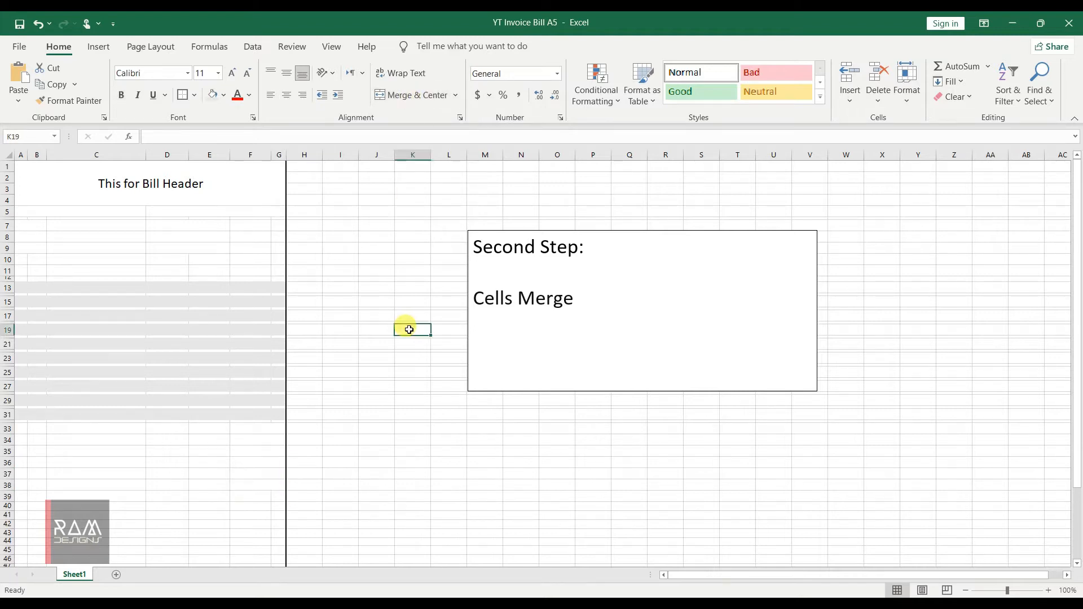
# Step: Fill A36:G36 and A38:G38 with a red recent colour
pyautogui.moveTo(42, 465); pyautogui.dragTo(282, 463)
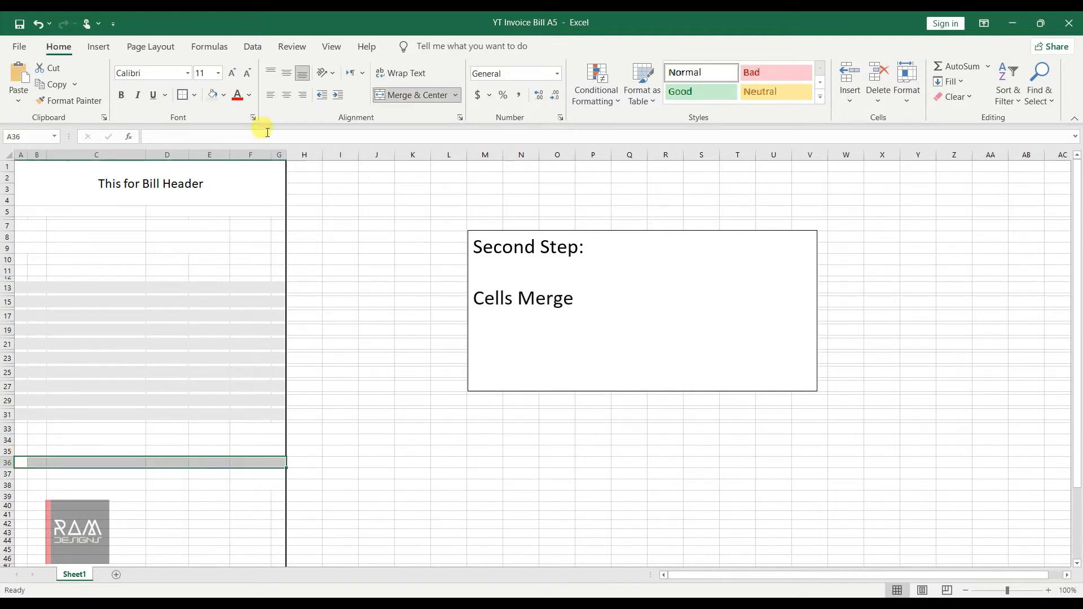
pyautogui.click(226, 98)
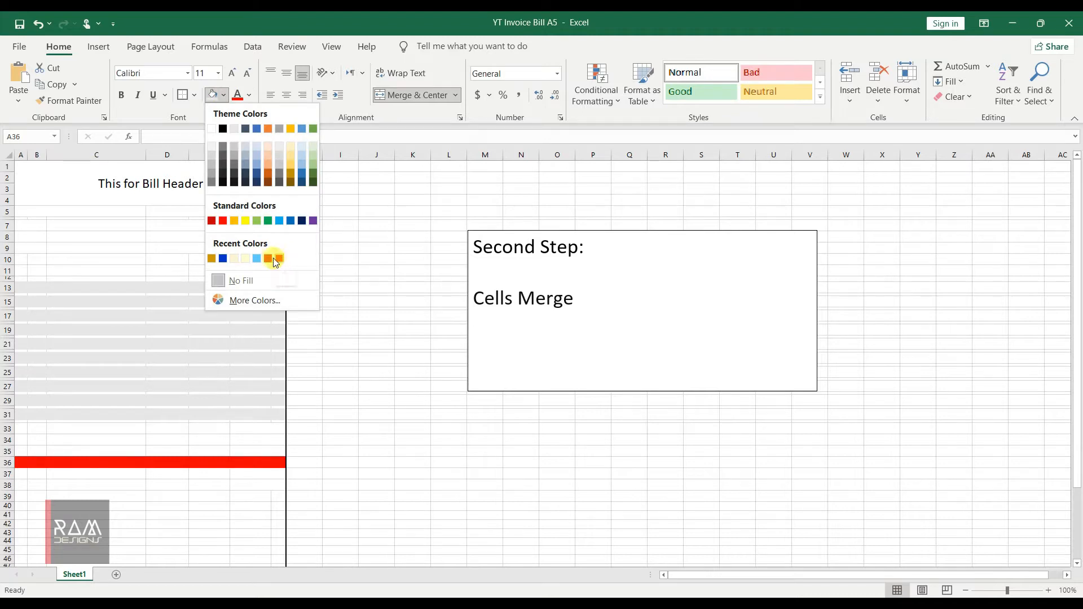
pyautogui.click(271, 260)
pyautogui.click(341, 420)
pyautogui.moveTo(25, 485); pyautogui.dragTo(19, 462)
pyautogui.click(213, 95)
pyautogui.click(340, 315)
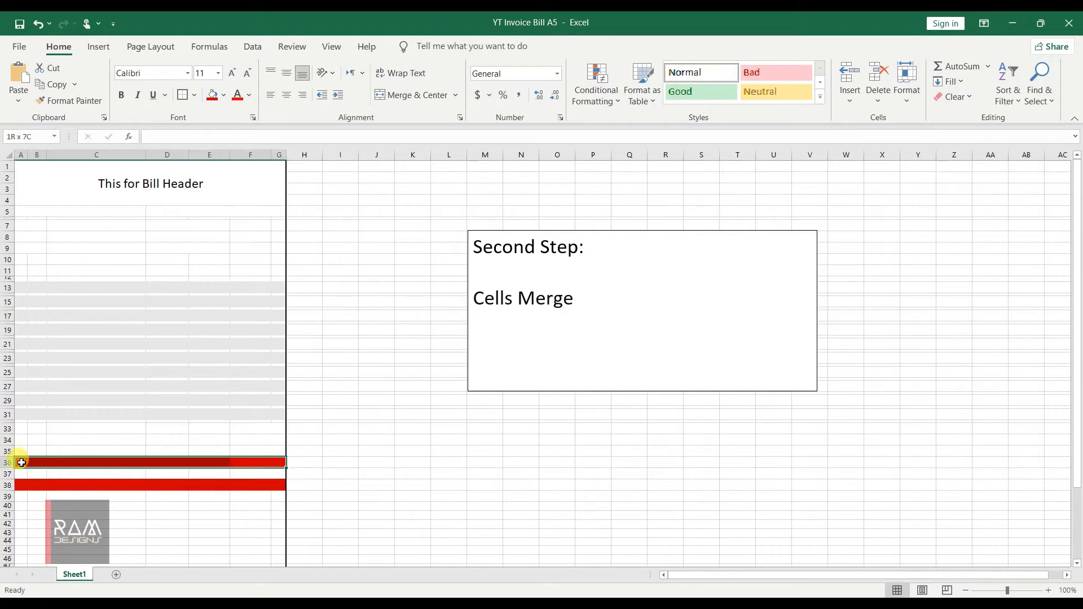
# Step: Fill A36:G36 and A38:G38 with dark gold from the theme colours
pyautogui.click(377, 484)
pyautogui.moveTo(279, 462); pyautogui.dragTo(19, 460)
pyautogui.click(223, 95)
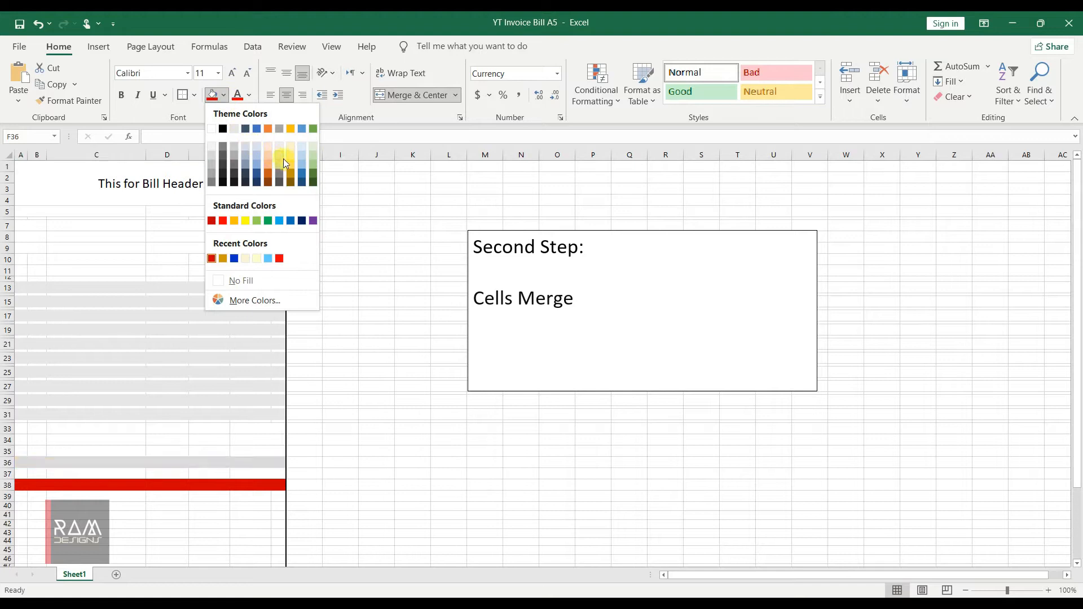
pyautogui.click(292, 165)
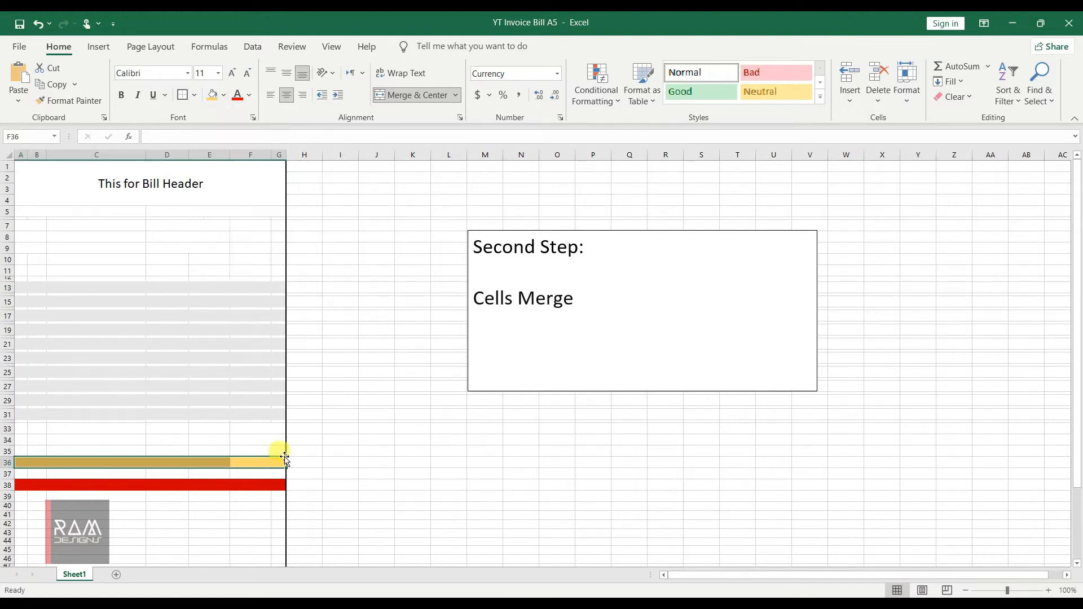
pyautogui.click(223, 95)
pyautogui.click(291, 171)
pyautogui.click(294, 495)
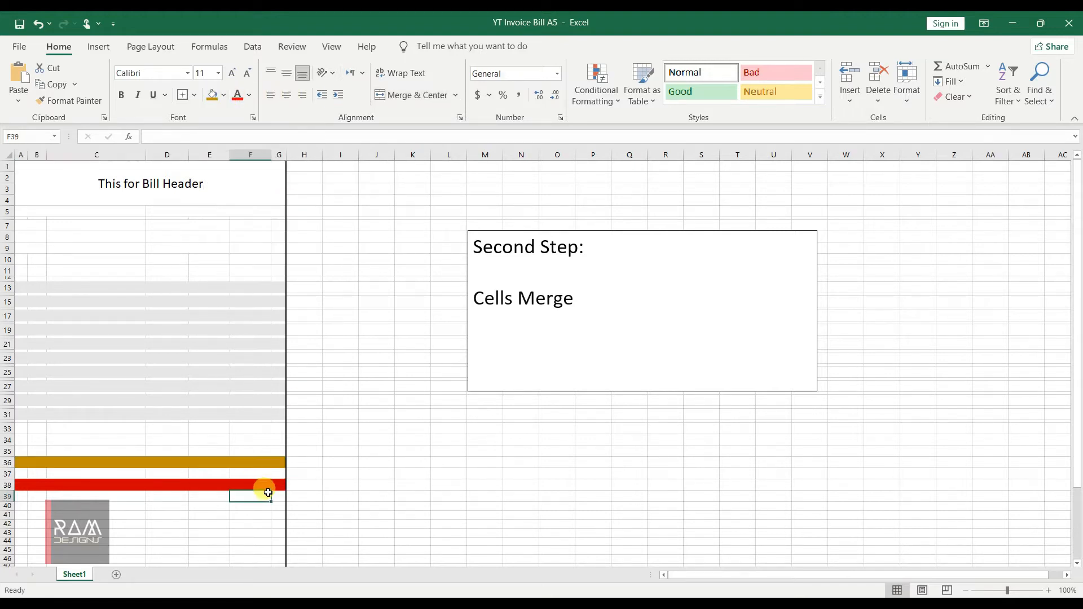
pyautogui.moveTo(282, 484); pyautogui.dragTo(16, 484)
pyautogui.click(212, 95)
pyautogui.click(434, 401)
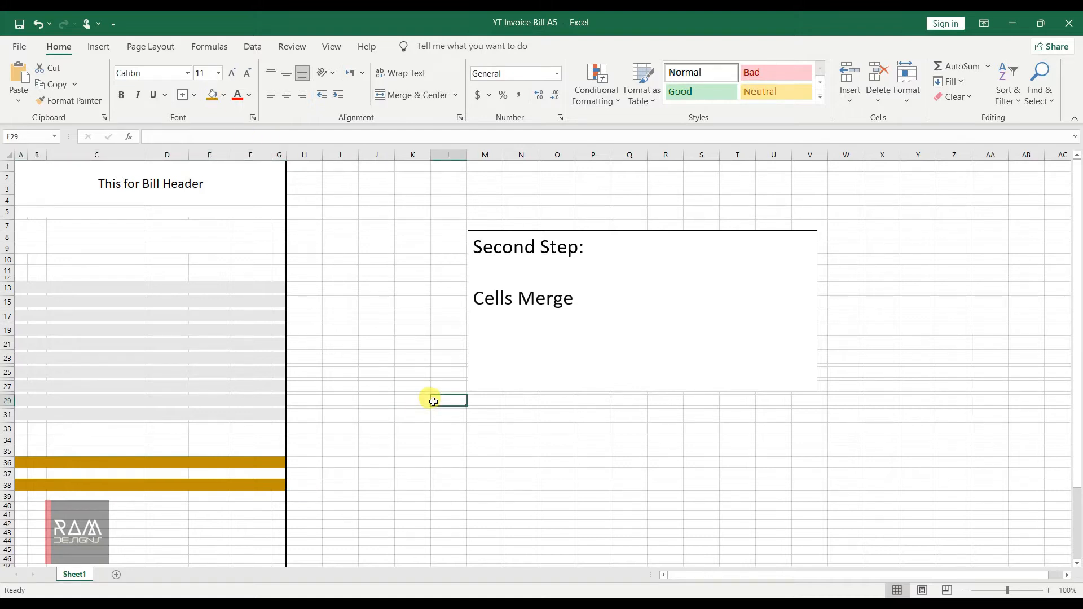
# Step: Merge and centre columns A to C in separate rows below the lower gold bar, including A45:C45
pyautogui.scroll(-1, 145, 367)
pyautogui.moveTo(20, 473); pyautogui.dragTo(93, 471)
pyautogui.click(413, 94)
pyautogui.moveTo(19, 515); pyautogui.dragTo(107, 513)
pyautogui.click(413, 95)
pyautogui.scroll(-1, 236, 380)
pyautogui.scroll(-1, 236, 380)
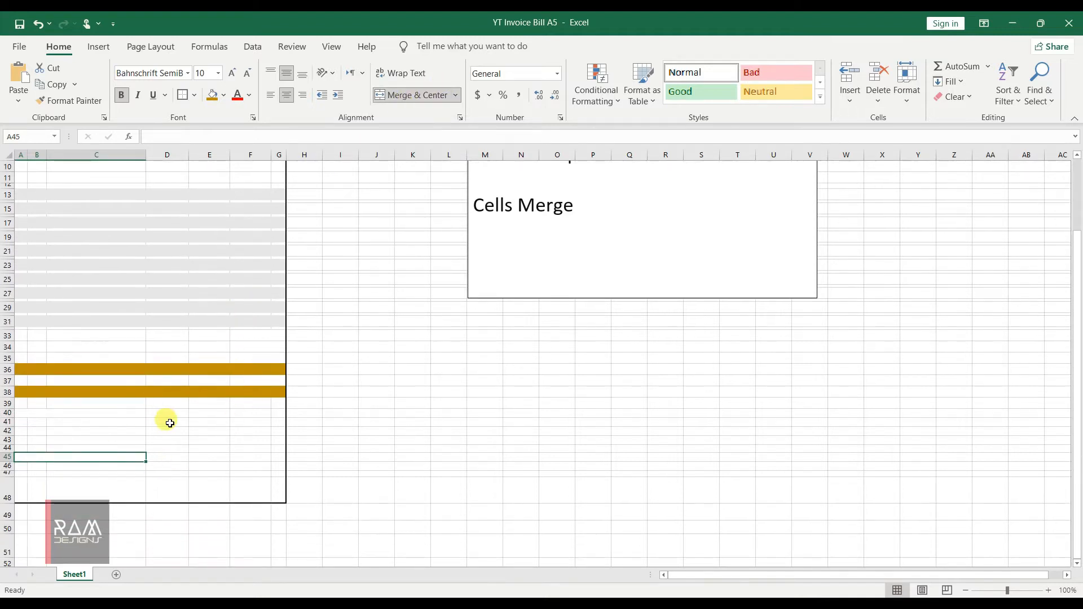
pyautogui.click(341, 458)
# Step: Merge E40:F42 into one centred, middle-aligned cell reading "This place for sign"
pyautogui.moveTo(195, 413); pyautogui.dragTo(245, 428)
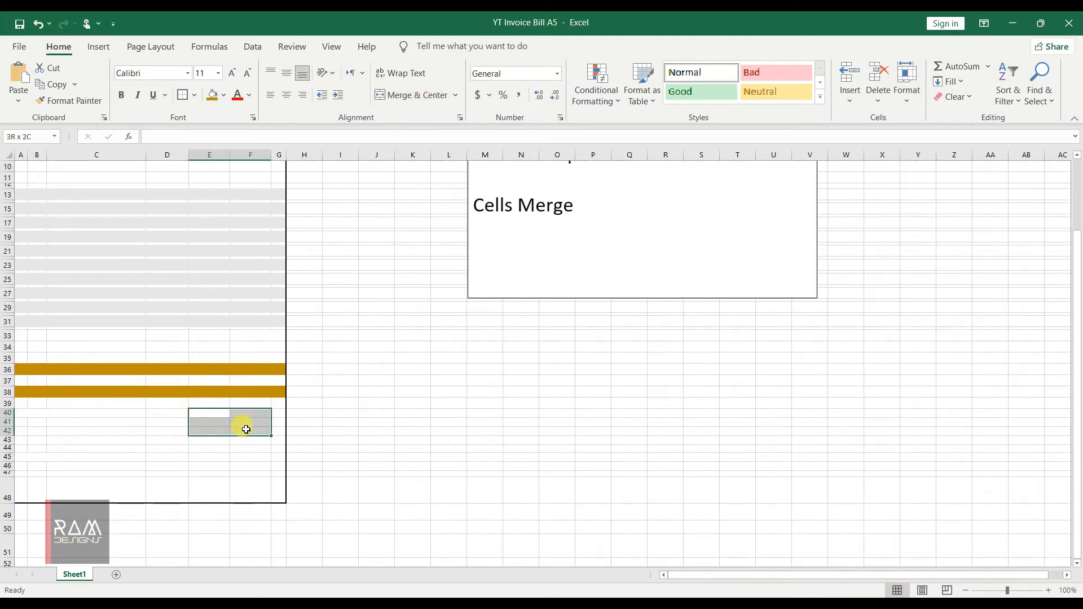
pyautogui.click(402, 98)
pyautogui.write('This place for sign')
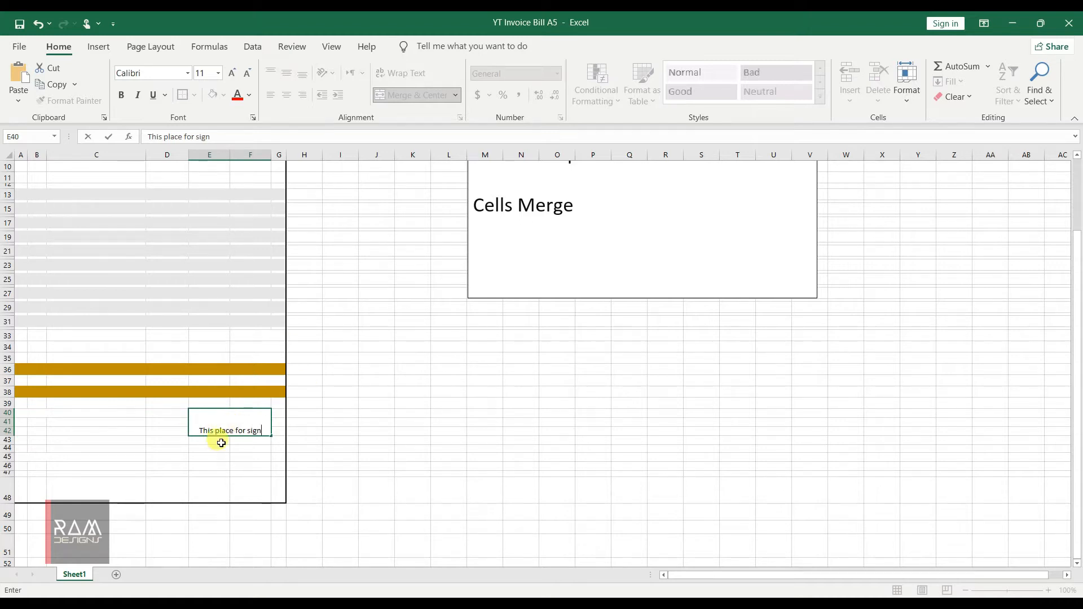
pyautogui.hotkey('ctrl', 'Return')
pyautogui.click(449, 413)
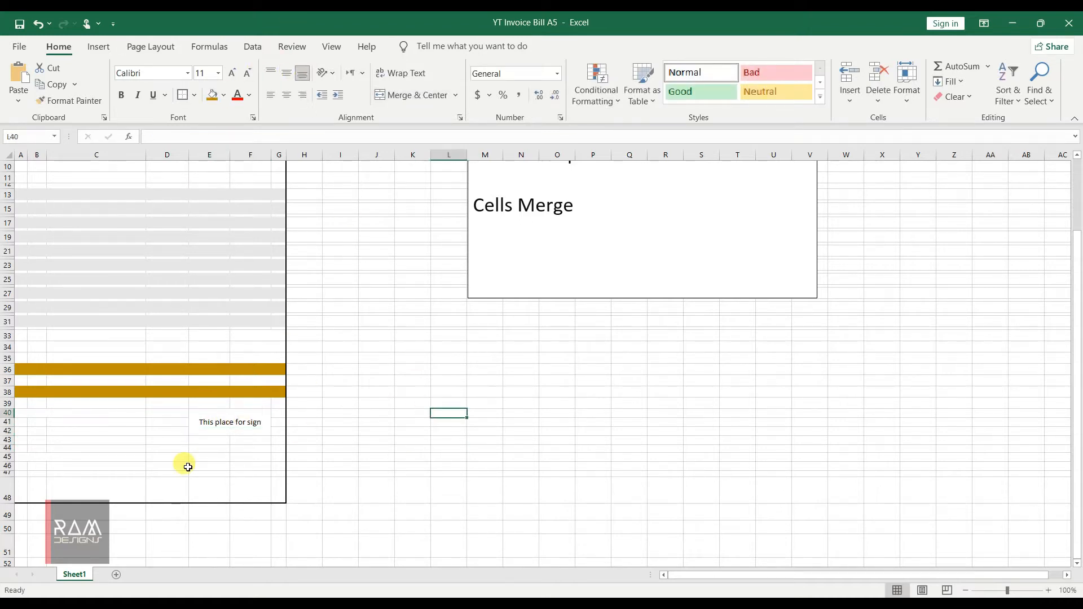
# Step: Merge and centre A48:G48 for the footer and align its content to the vertical middle
pyautogui.click(339, 479)
pyautogui.moveTo(25, 482); pyautogui.dragTo(284, 493)
pyautogui.click(424, 96)
pyautogui.click(442, 405)
pyautogui.click(143, 495)
pyautogui.click(287, 73)
pyautogui.click(448, 422)
# Step: Enter "This Place for footer" in the merged footer cell A48
pyautogui.click(158, 483)
pyautogui.write('This Place for footer')
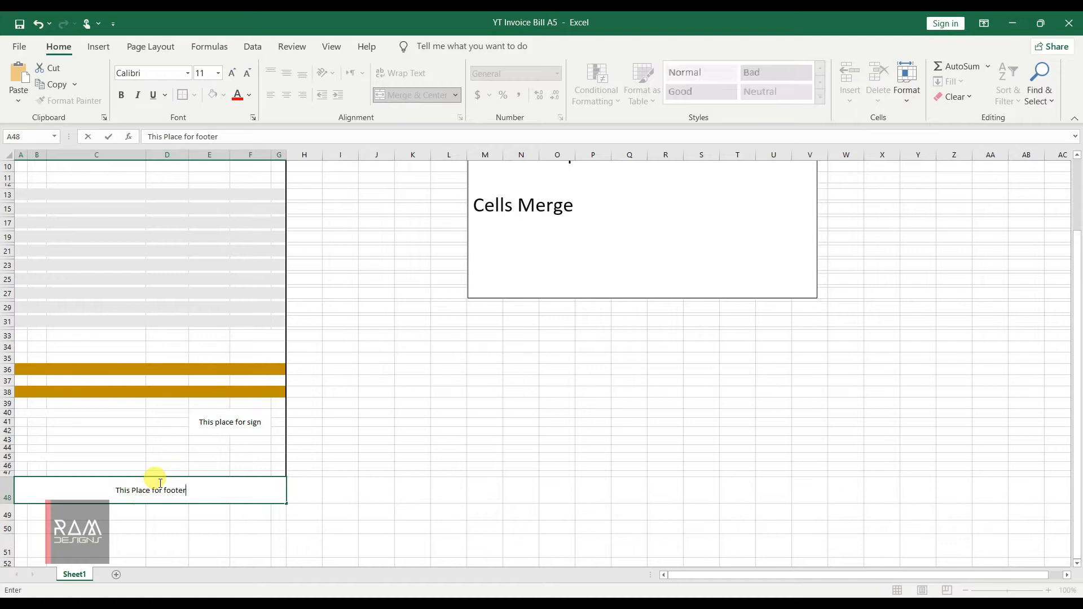
pyautogui.click(343, 455)
# Step: Undo the last change and fill the merged cell A5:C5 with the same dark gold
pyautogui.scroll(3, 300, 295)
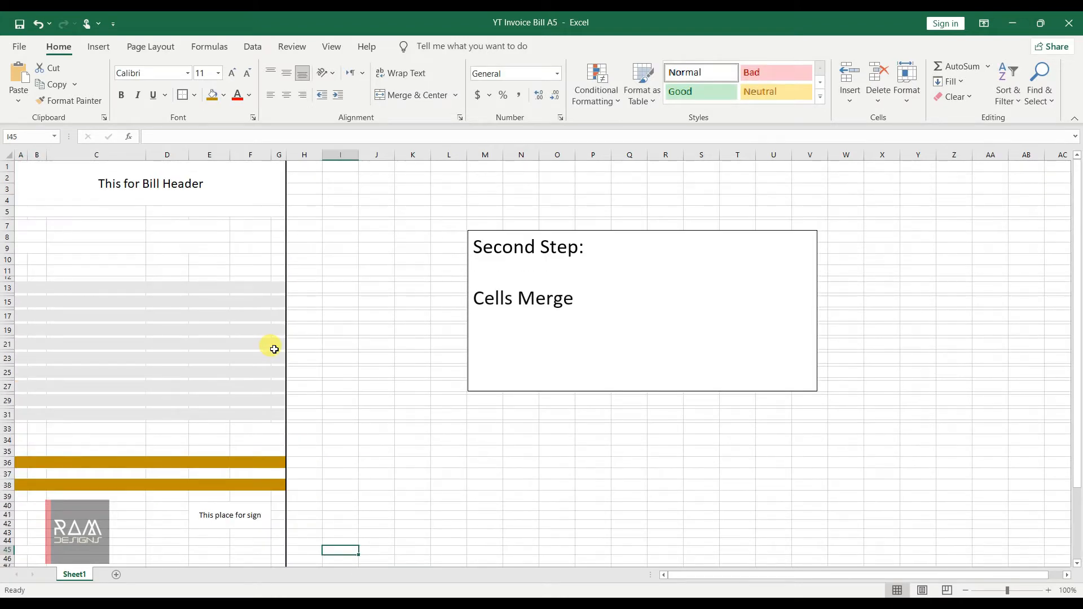
pyautogui.hotkey('ctrl', 'z')
pyautogui.click(26, 208)
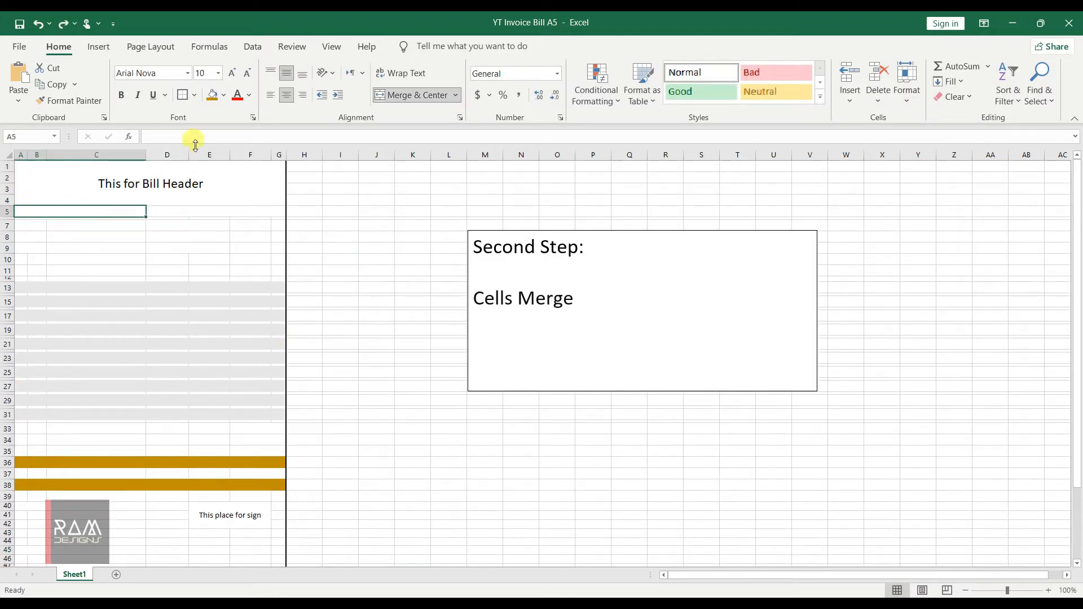
pyautogui.click(213, 97)
# Step: Fill the merged cell D5:G5 with near-black from the theme colours
pyautogui.click(169, 211)
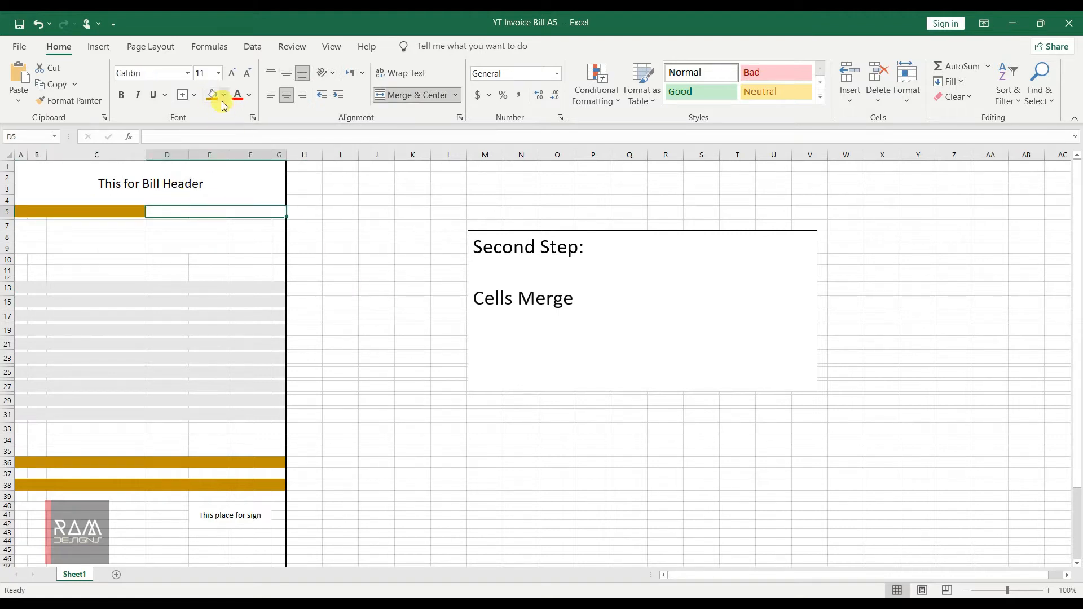
pyautogui.click(223, 99)
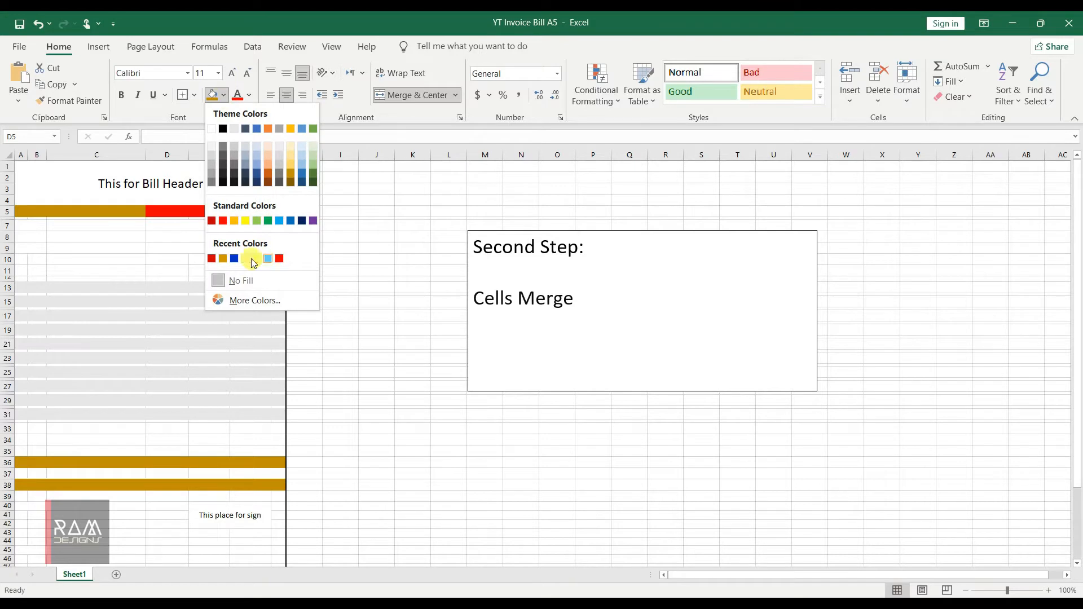
pyautogui.click(223, 181)
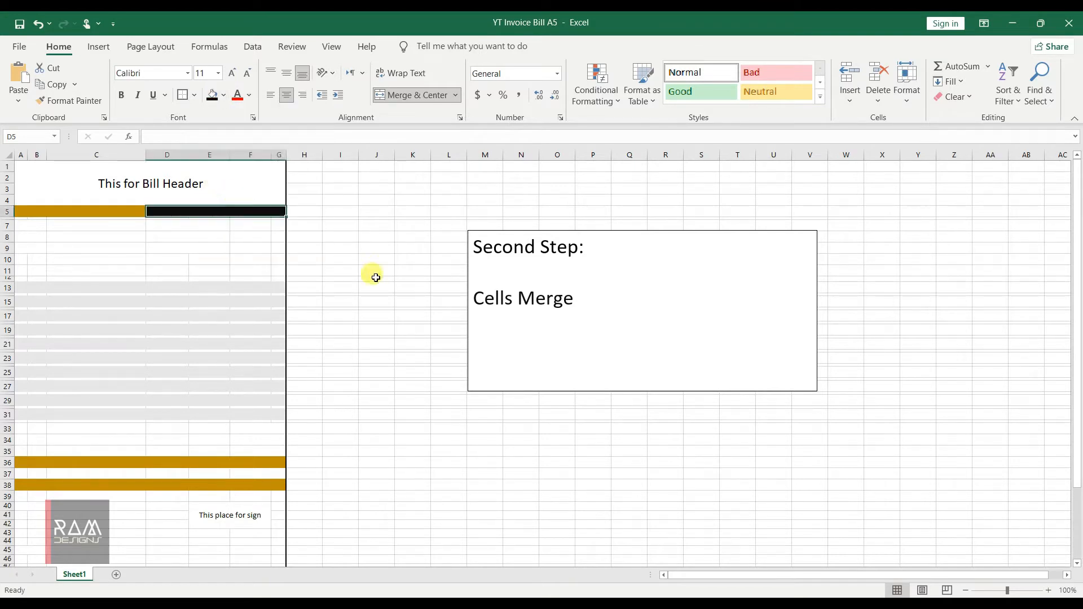
# Step: Fill cells A11:B11 with bright red from the recent colours
pyautogui.click(373, 276)
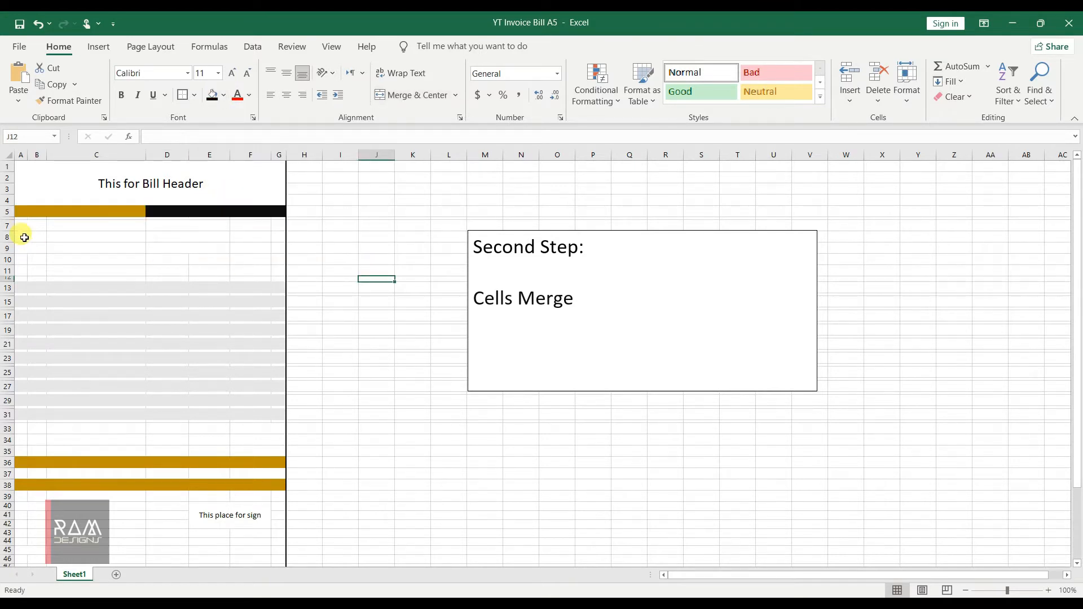
pyautogui.moveTo(21, 267); pyautogui.dragTo(52, 264)
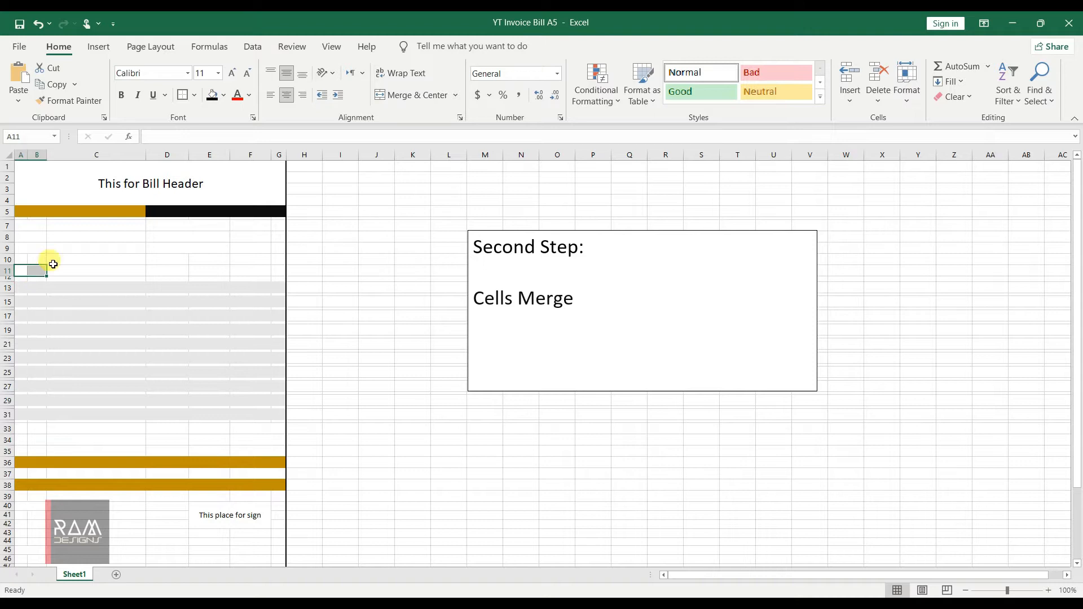
pyautogui.click(223, 95)
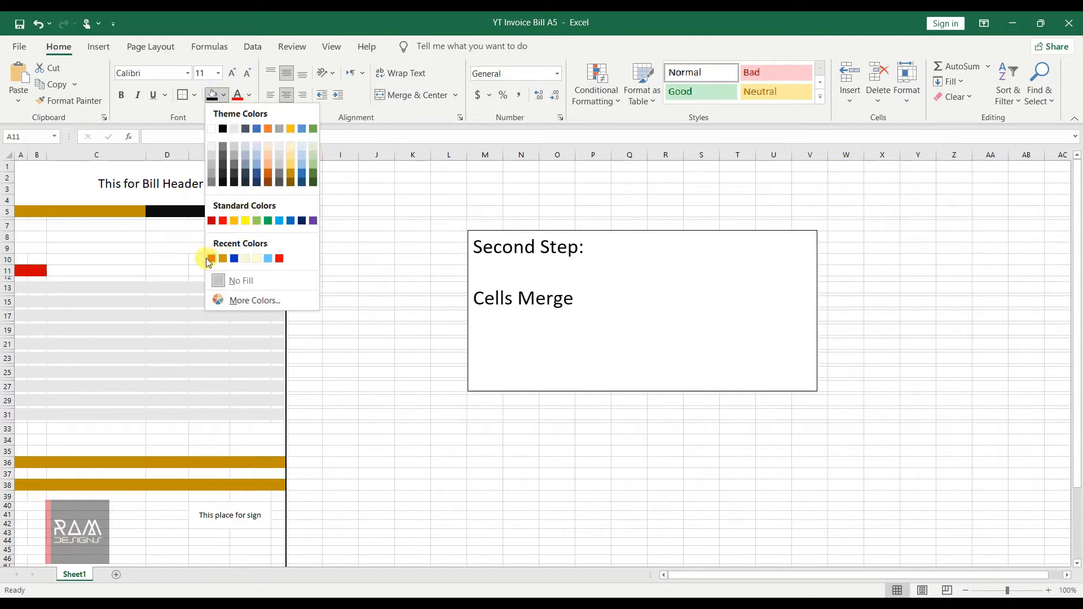
pyautogui.click(278, 258)
# Step: Fill cells C11:G11 with near-black from the theme colours to complete the item table's header row
pyautogui.moveTo(70, 268); pyautogui.dragTo(274, 272)
pyautogui.click(224, 95)
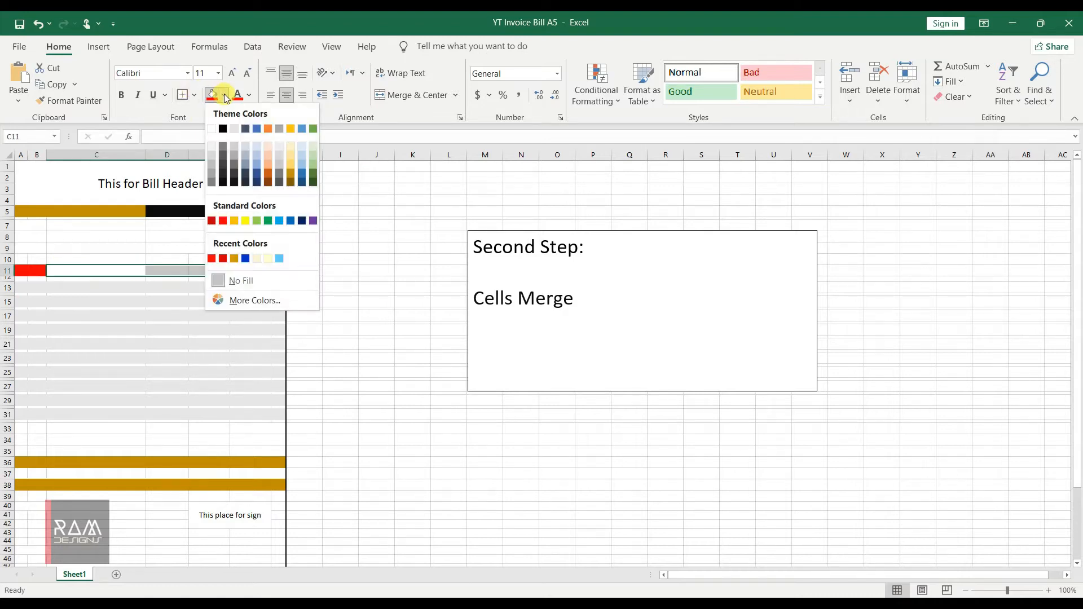
pyautogui.click(222, 139)
pyautogui.click(411, 260)
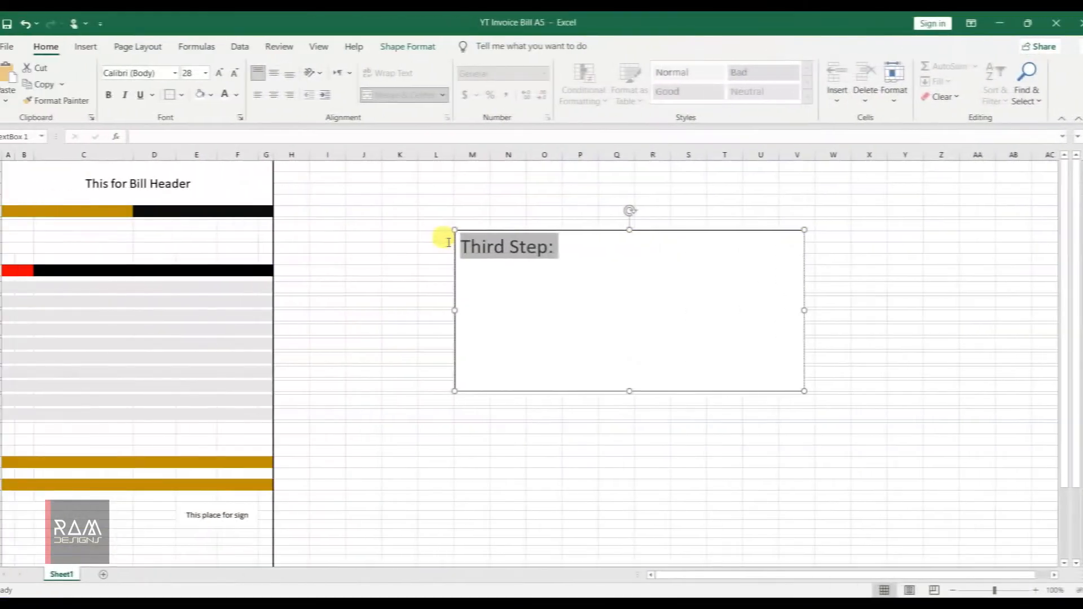
# Step: Set the font colour of the "Typing Details" line in the note text box to black
pyautogui.moveTo(667, 300); pyautogui.dragTo(572, 298)
pyautogui.click(248, 96)
pyautogui.click(248, 148)
pyautogui.click(517, 319)
pyautogui.click(649, 317)
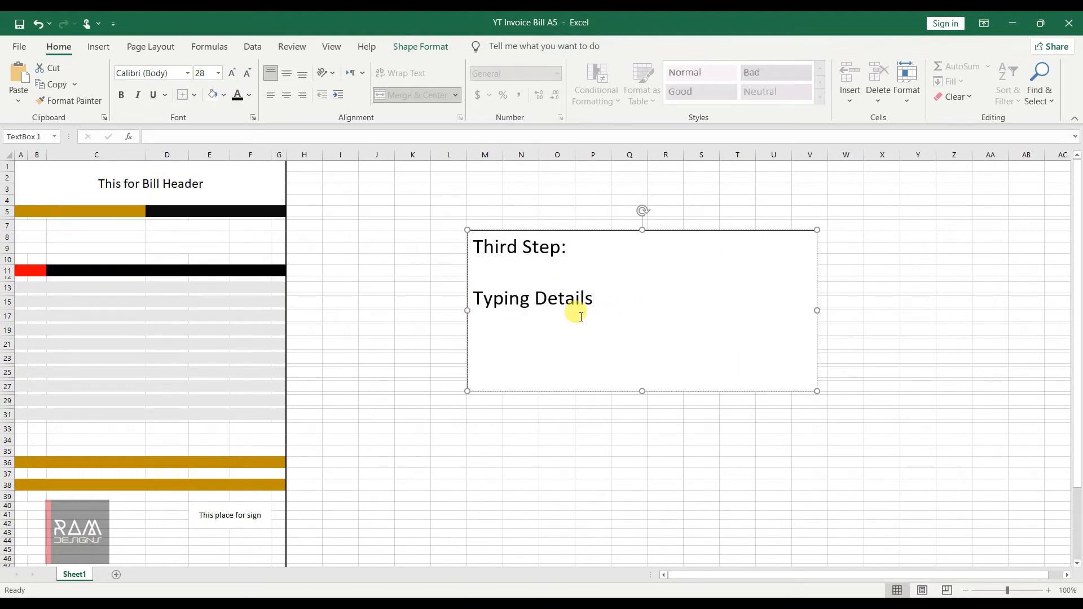
# Step: Enter "Customer Details :" in the merged cell A5 and left-align it
pyautogui.click(49, 209)
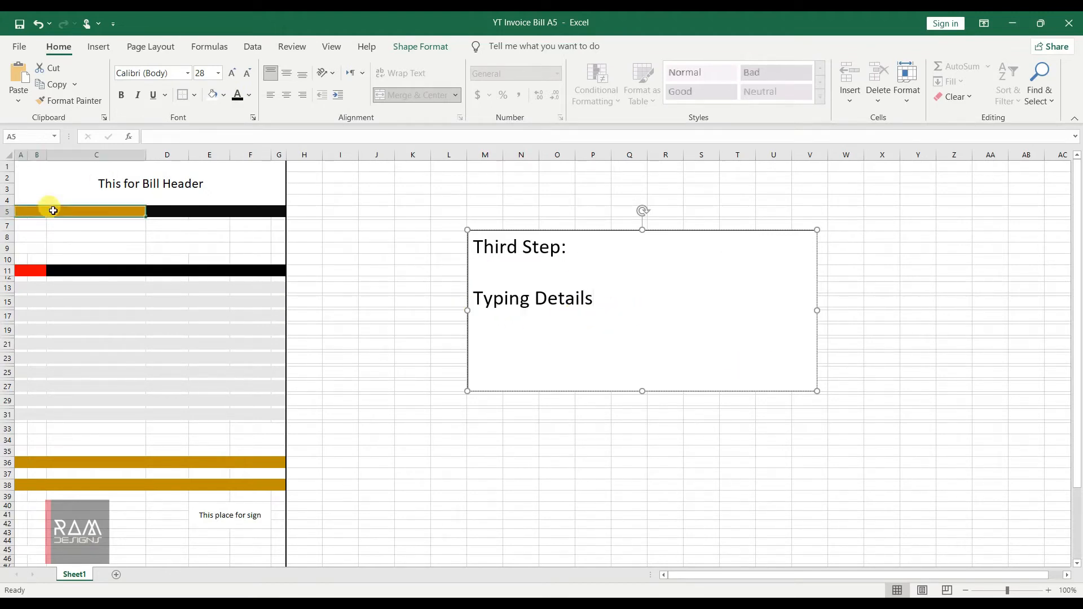
pyautogui.write('Customer Details')
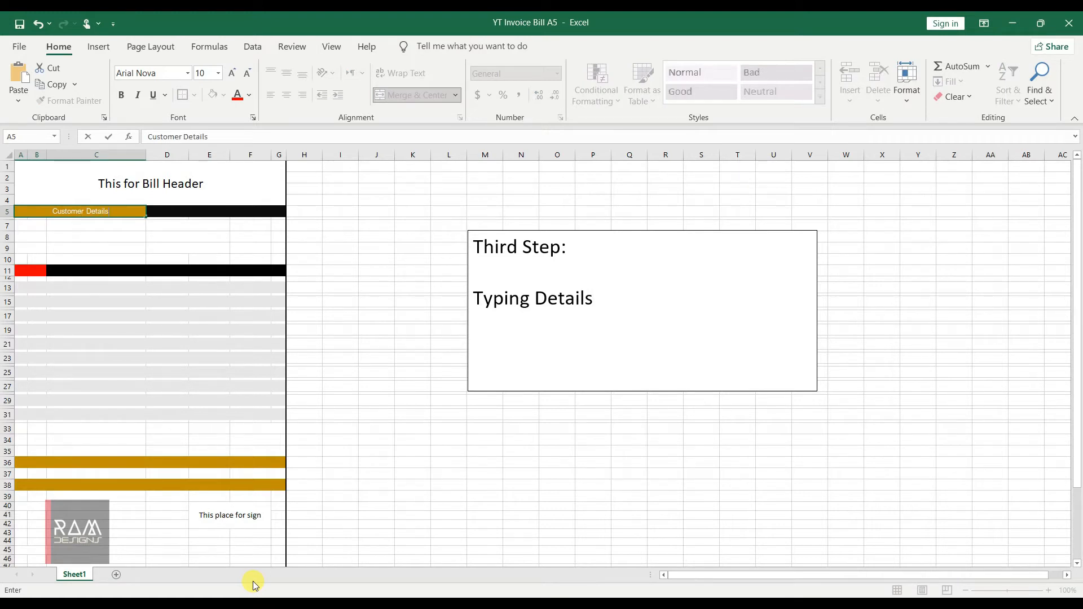
pyautogui.press('BackSpace')
pyautogui.press('BackSpace')
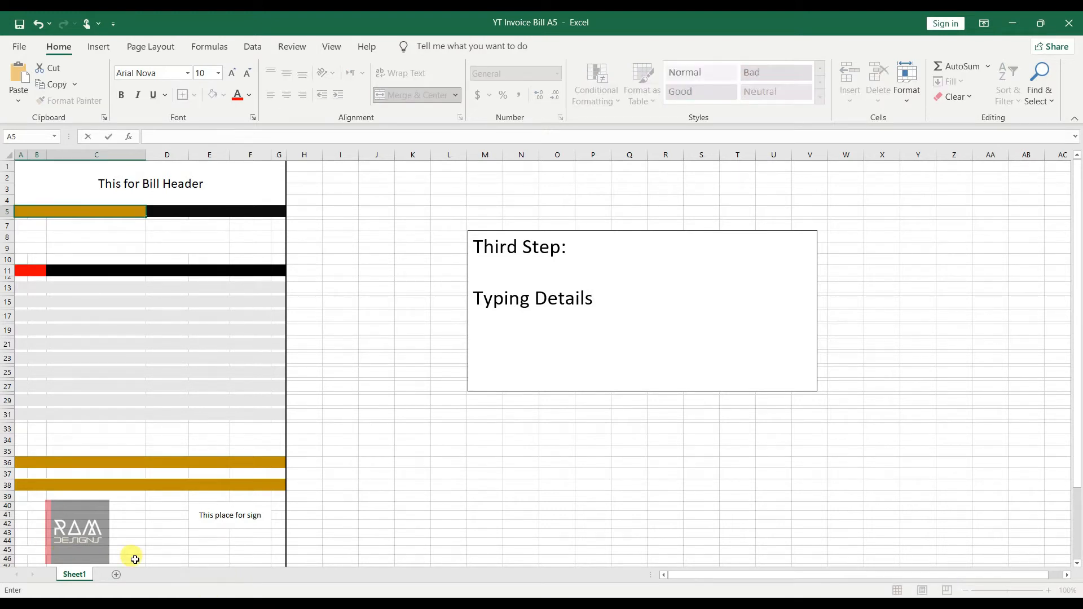
pyautogui.hotkey('ctrl', 'z')
pyautogui.click(108, 212)
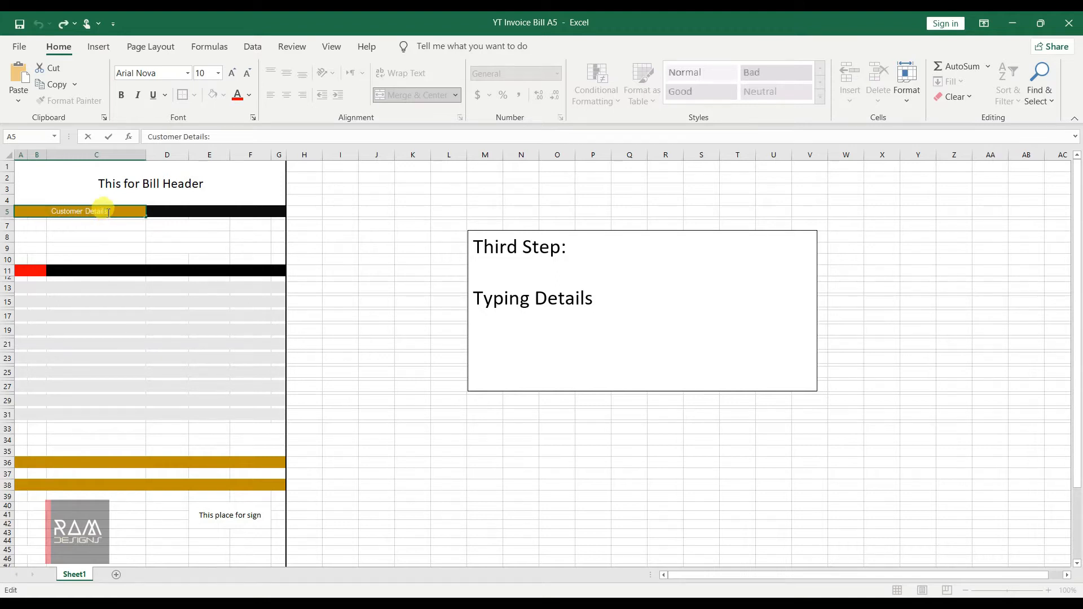
pyautogui.click(337, 270)
pyautogui.click(93, 210)
pyautogui.click(270, 94)
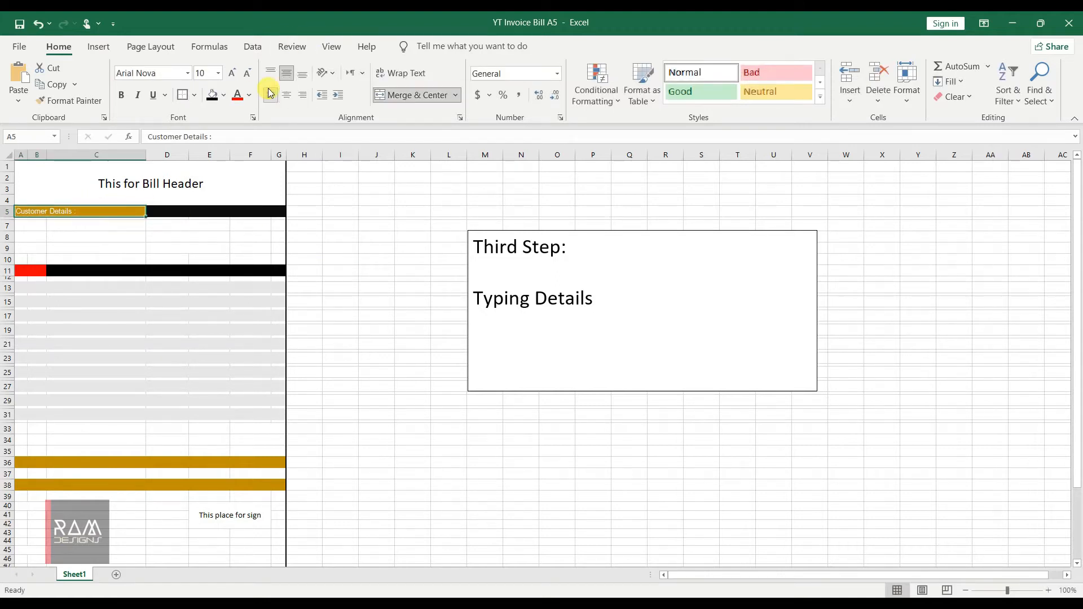
pyautogui.click(387, 300)
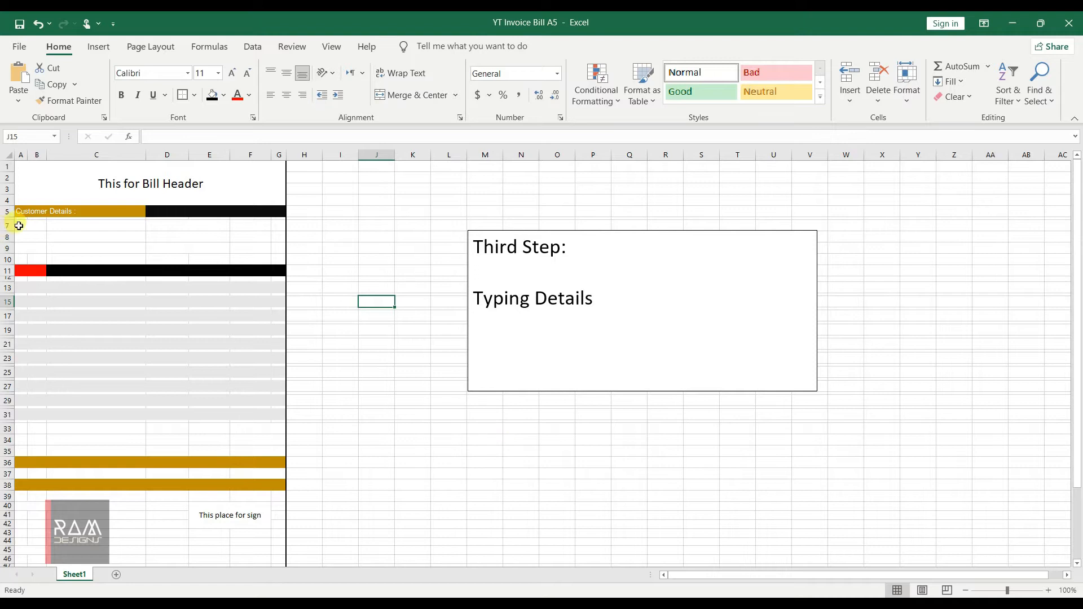
# Step: Enter the customer labels "Name", "Place" and "Mob. No." in cells A7, A8 and A9
pyautogui.click(19, 225)
pyautogui.write('Name')
pyautogui.click(25, 235)
pyautogui.write('P')
pyautogui.click(31, 248)
pyautogui.write('Mob')
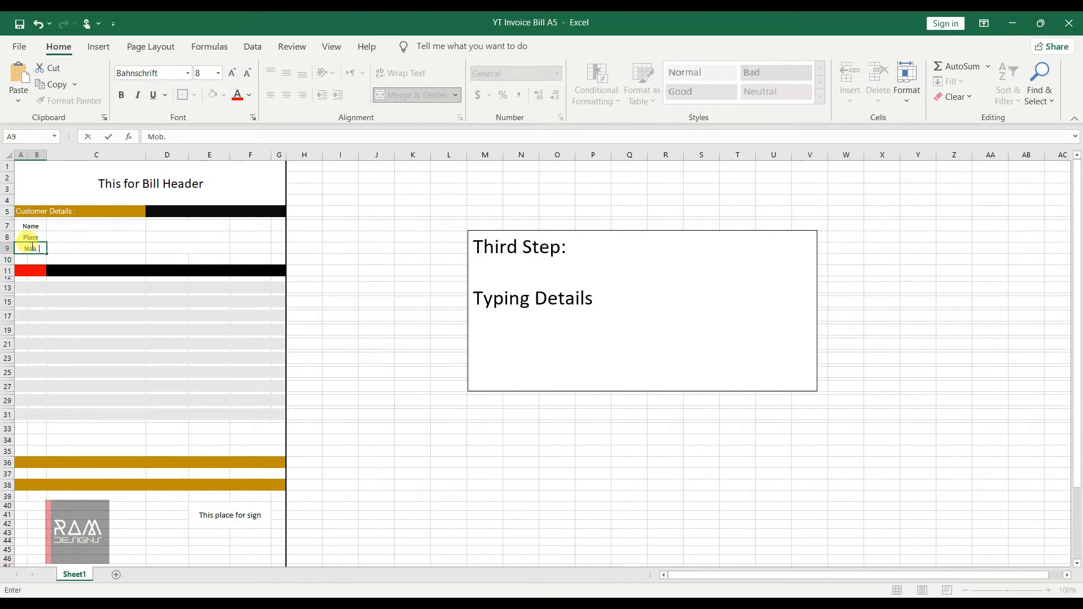
pyautogui.write('. No.')
# Step: Left-align the customer labels in cells A7, A8 and A9
pyautogui.click(29, 226)
pyautogui.click(270, 95)
pyautogui.click(27, 240)
pyautogui.click(271, 95)
pyautogui.click(31, 248)
# Step: Enter the invoice labels "Date", "Invoice No." and "Delivery Date" in cells D7, D8 and D9
pyautogui.click(194, 226)
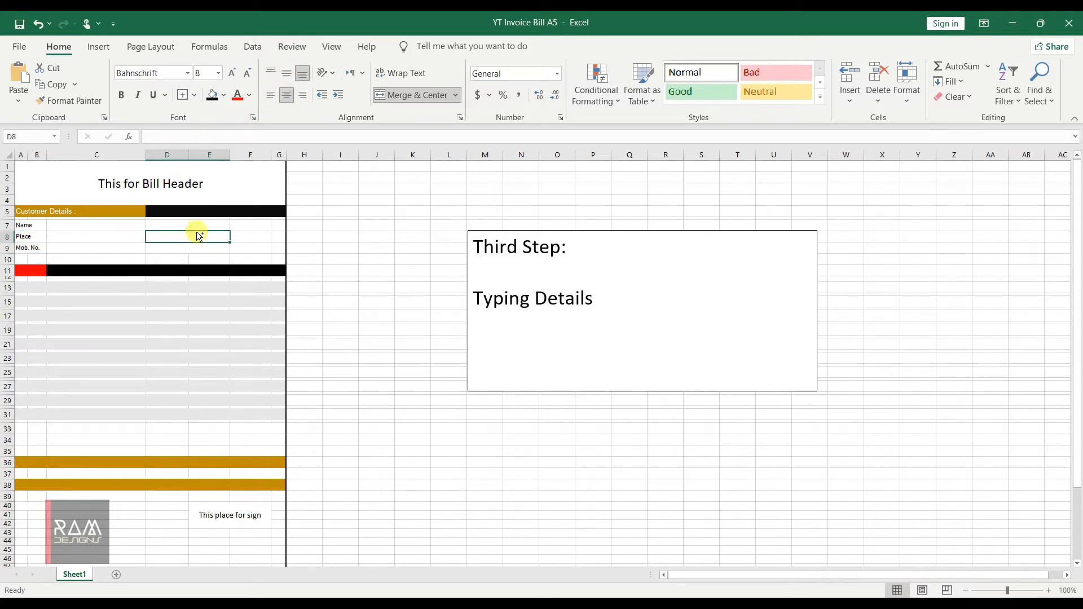
pyautogui.write('Date')
pyautogui.click(222, 237)
pyautogui.write('Inv')
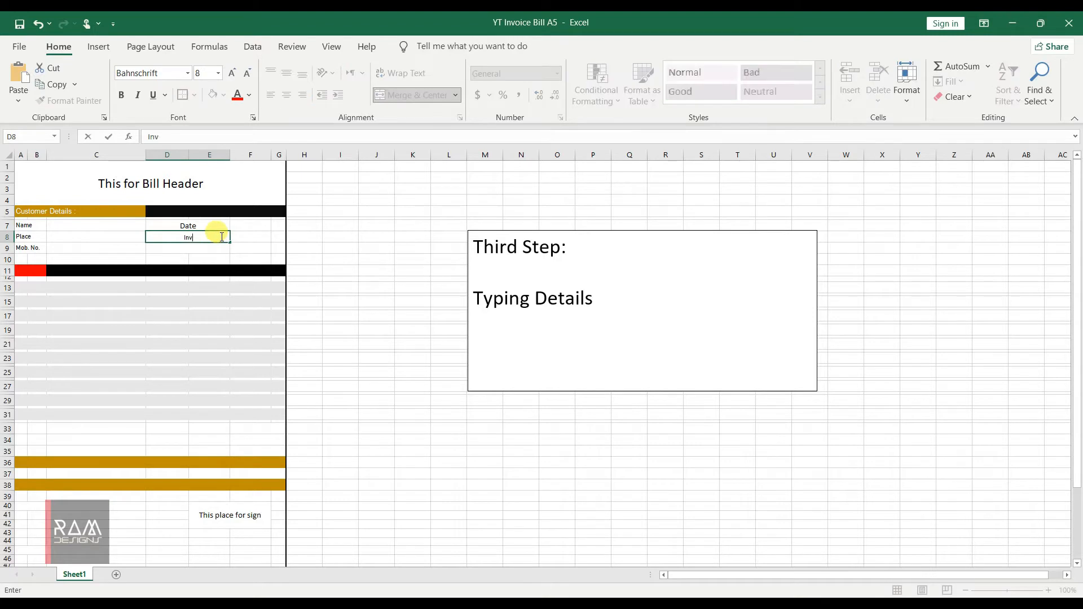
pyautogui.write('oice No.')
pyautogui.click(217, 249)
pyautogui.write('Delivery Date')
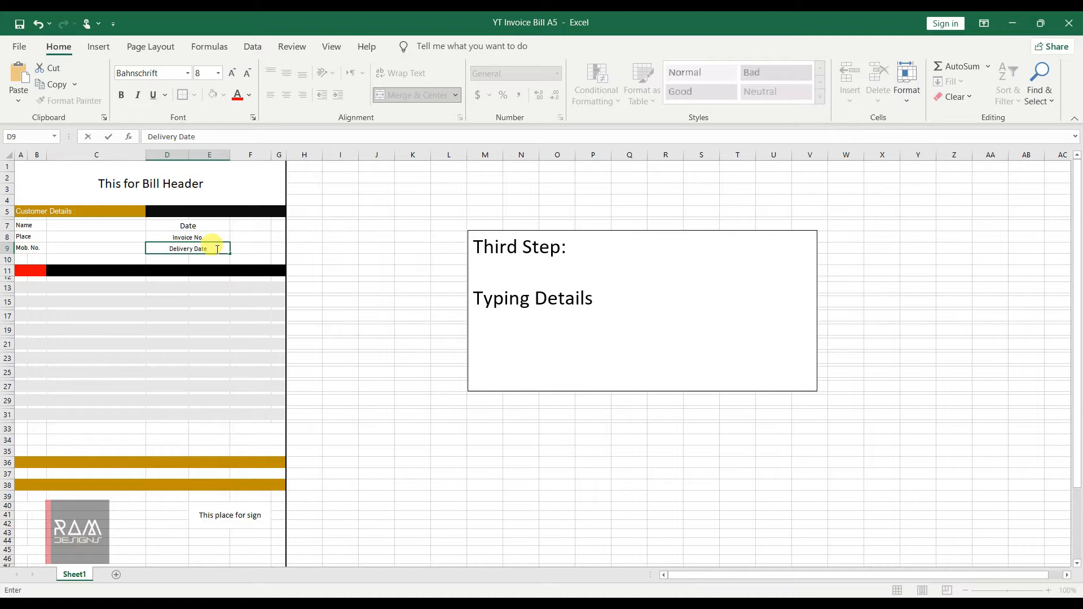
pyautogui.click(256, 273)
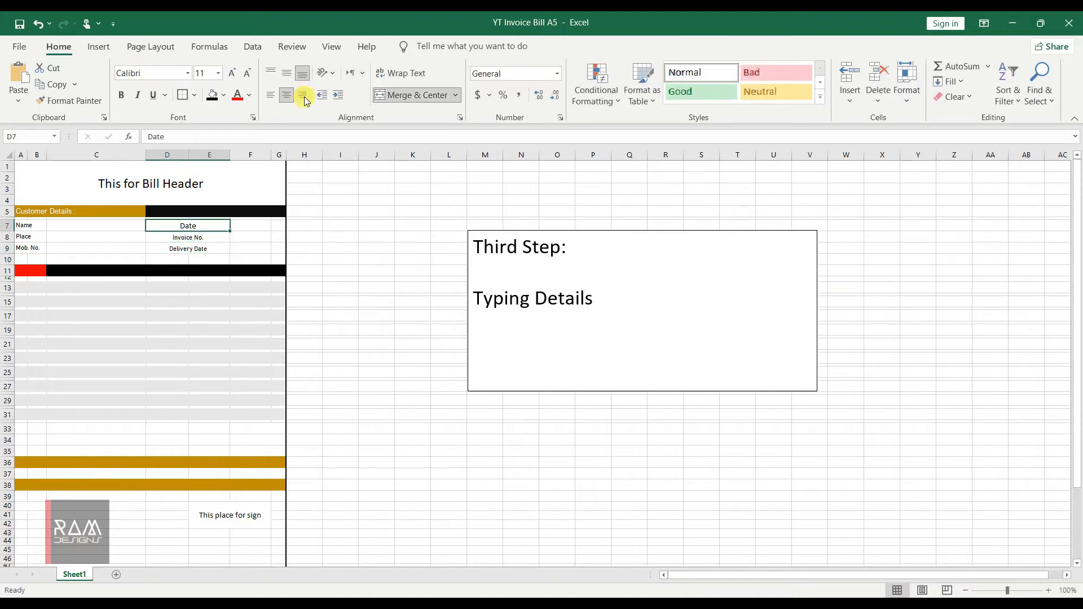
# Step: Right-align the invoice labels in cells D7, D8 and D9
pyautogui.click(304, 96)
pyautogui.click(220, 237)
pyautogui.click(303, 95)
pyautogui.click(223, 248)
pyautogui.click(303, 95)
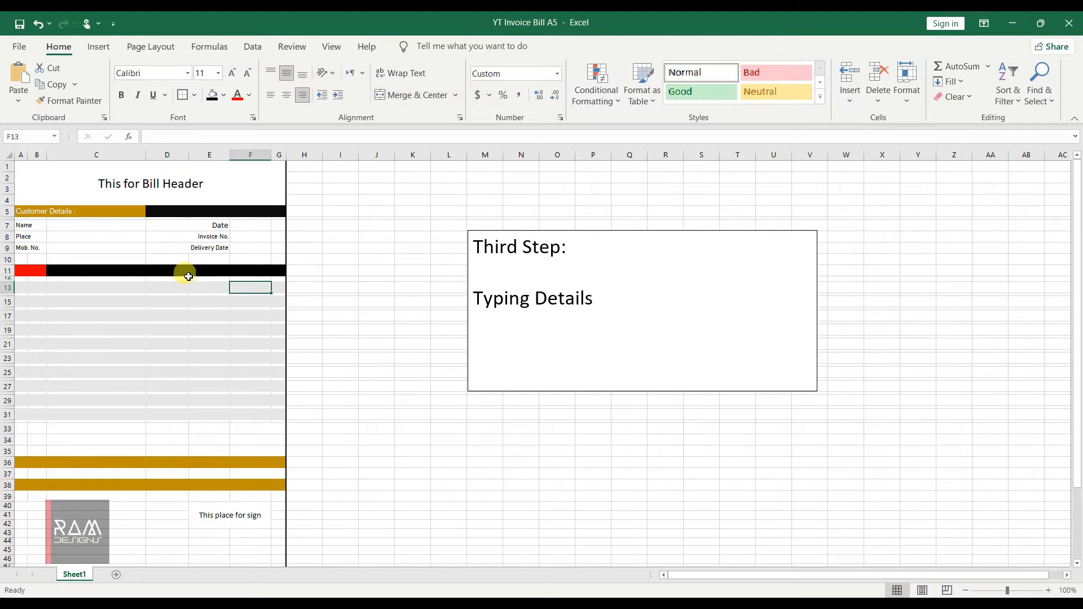
# Step: Enter the item table headings "Description", "Unit Price", "Qty." and "Total" in cells C11 to F11
pyautogui.click(37, 269)
pyautogui.click(93, 272)
pyautogui.write('S')
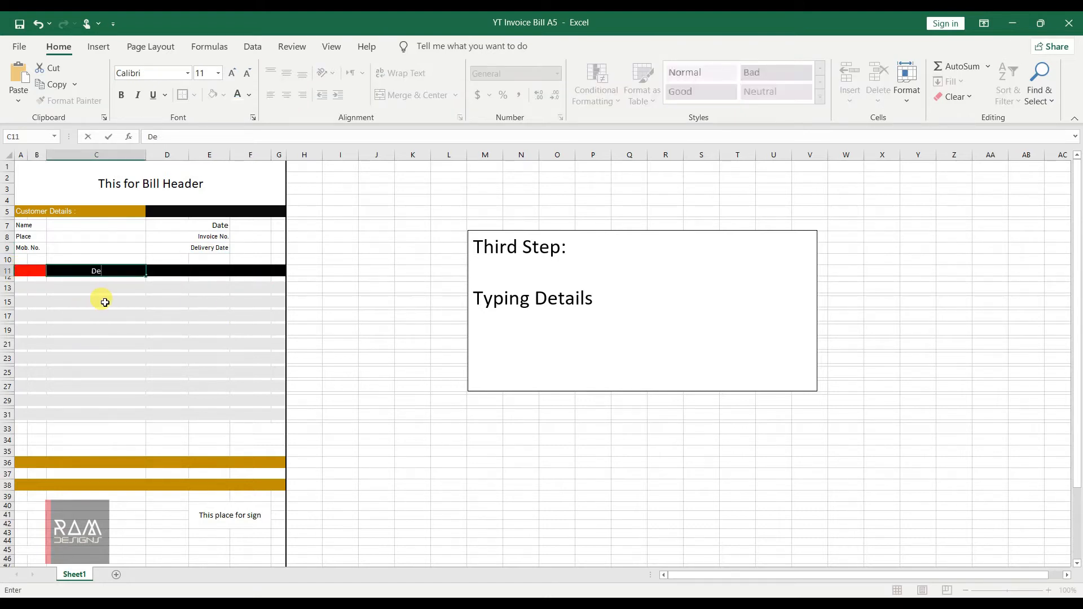
pyautogui.write('escription')
pyautogui.click(153, 269)
pyautogui.write('Un')
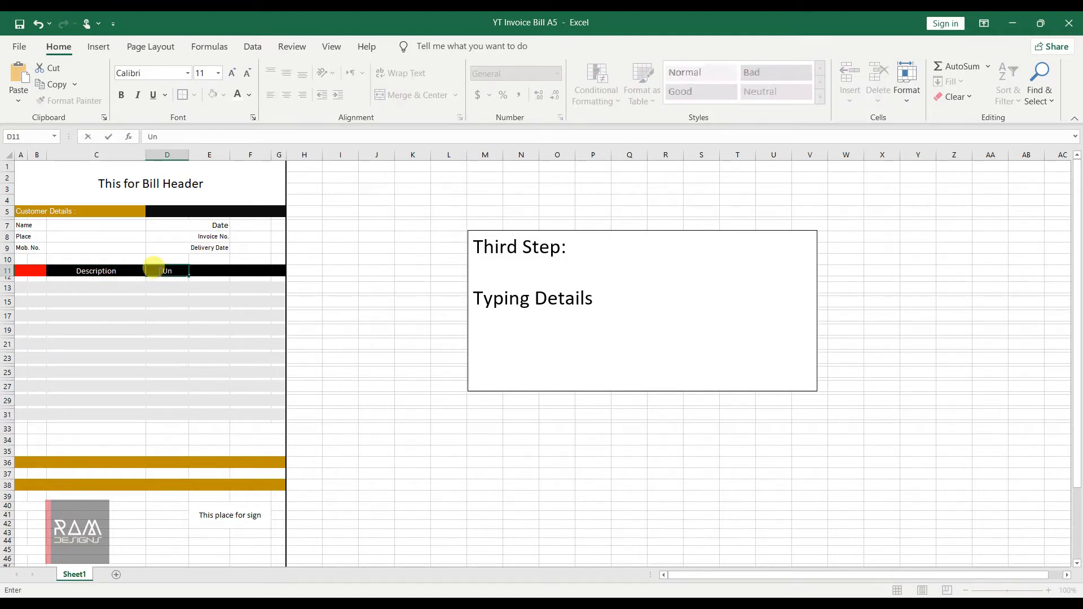
pyautogui.write('it Price')
pyautogui.click(213, 270)
pyautogui.write('Qty.')
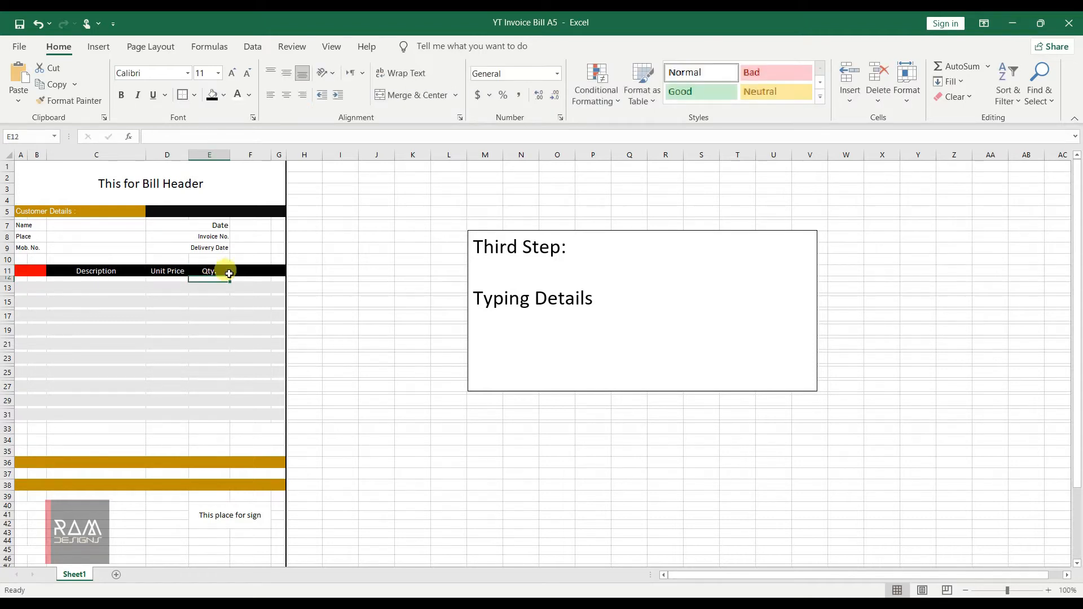
pyautogui.click(251, 269)
pyautogui.write('To')
pyautogui.press('Return')
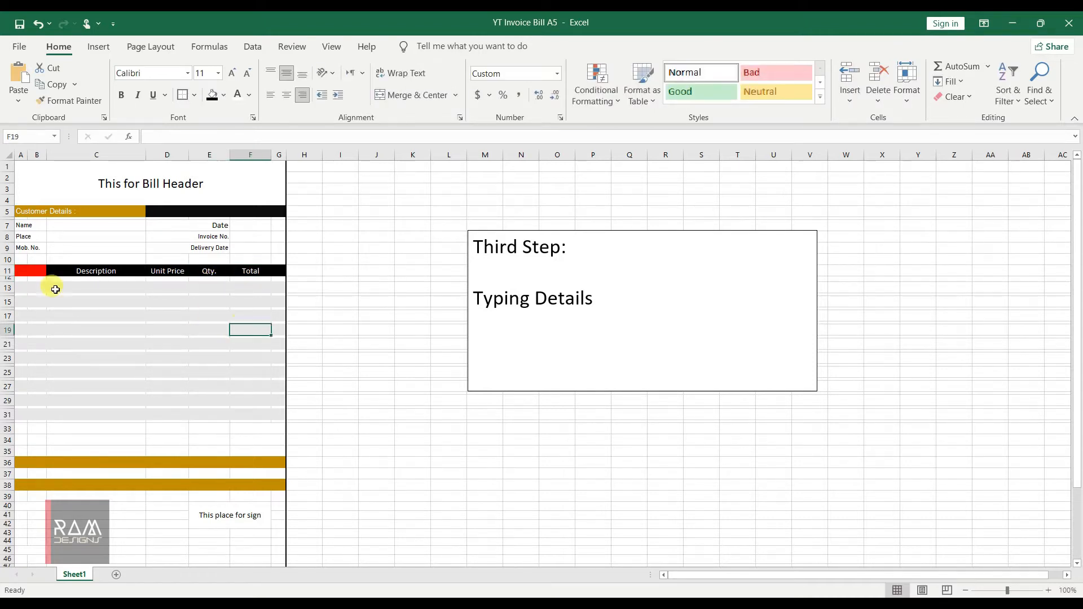
# Step: Enter the serial number heading "SL" in cell B11
pyautogui.click(32, 269)
pyautogui.write('SL')
pyautogui.press('Return')
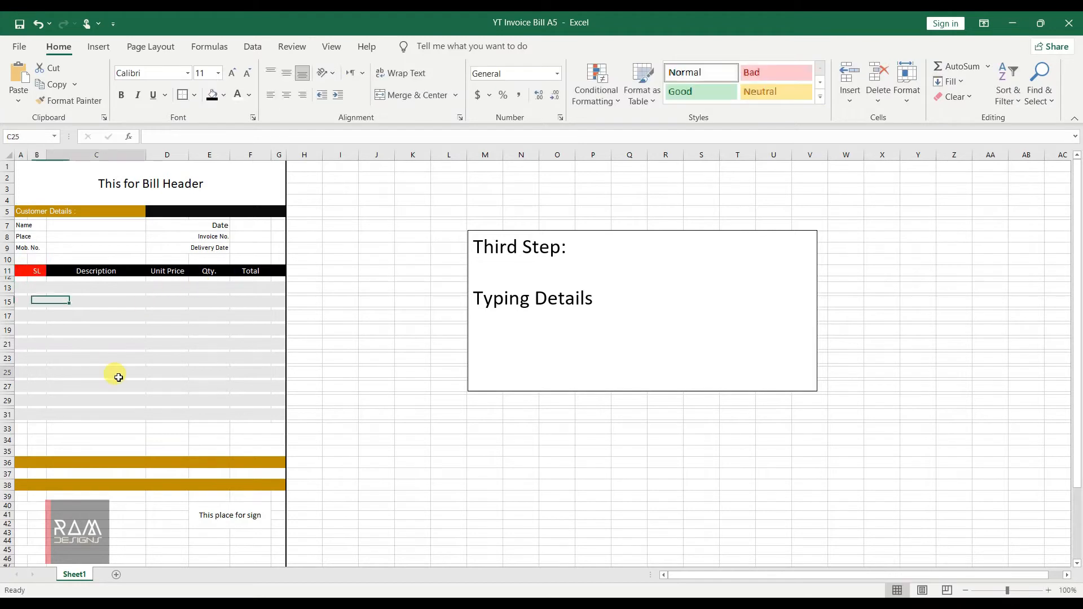
pyautogui.click(114, 375)
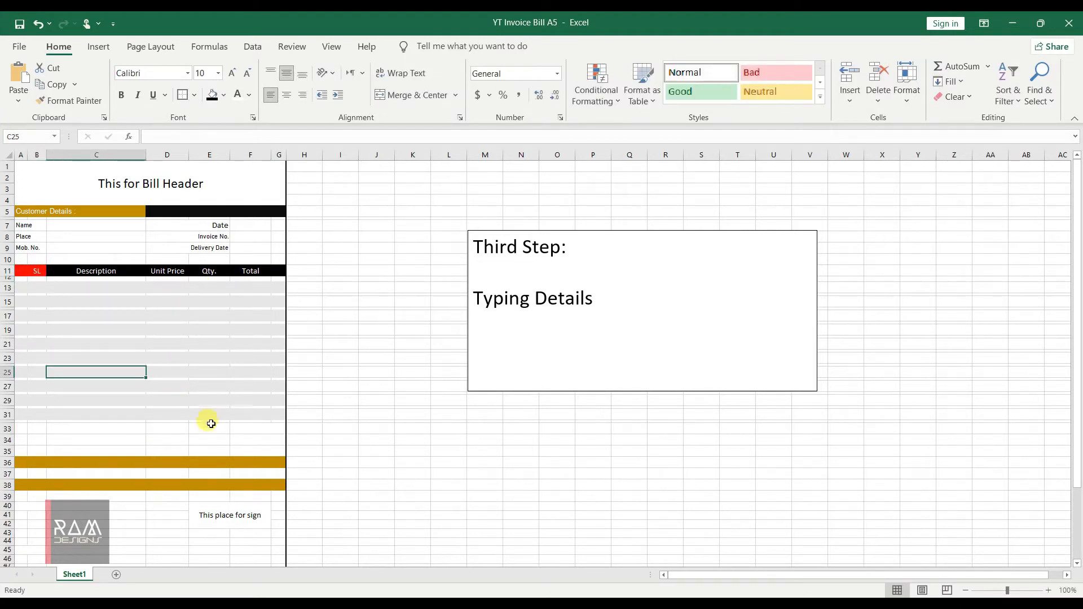
# Step: Fill the merged cell A5 and cells A11:B11 with the darker red from the recent colours
pyautogui.click(118, 211)
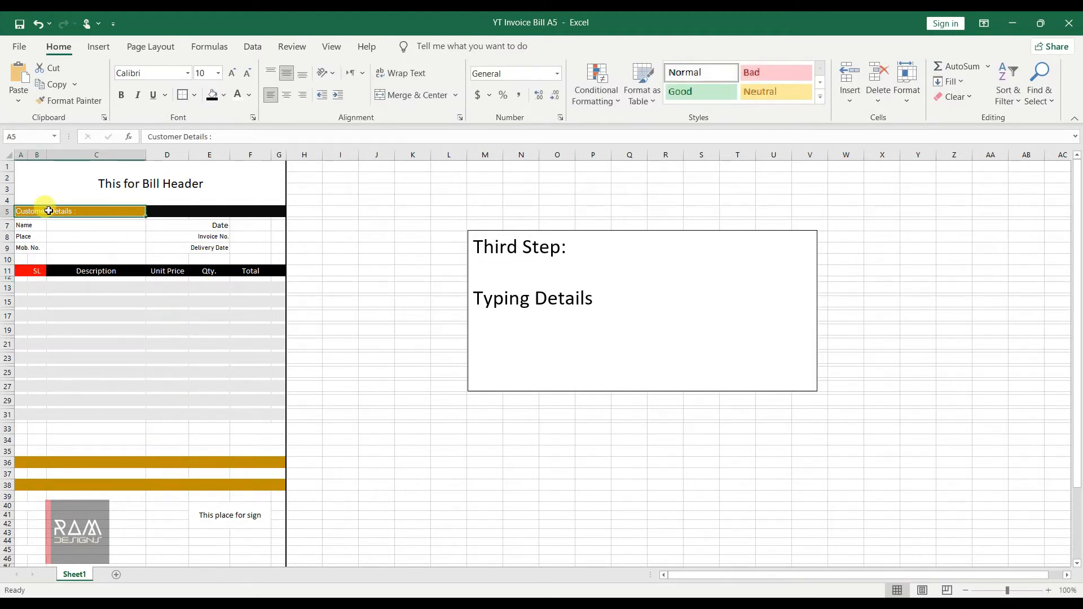
pyautogui.click(224, 95)
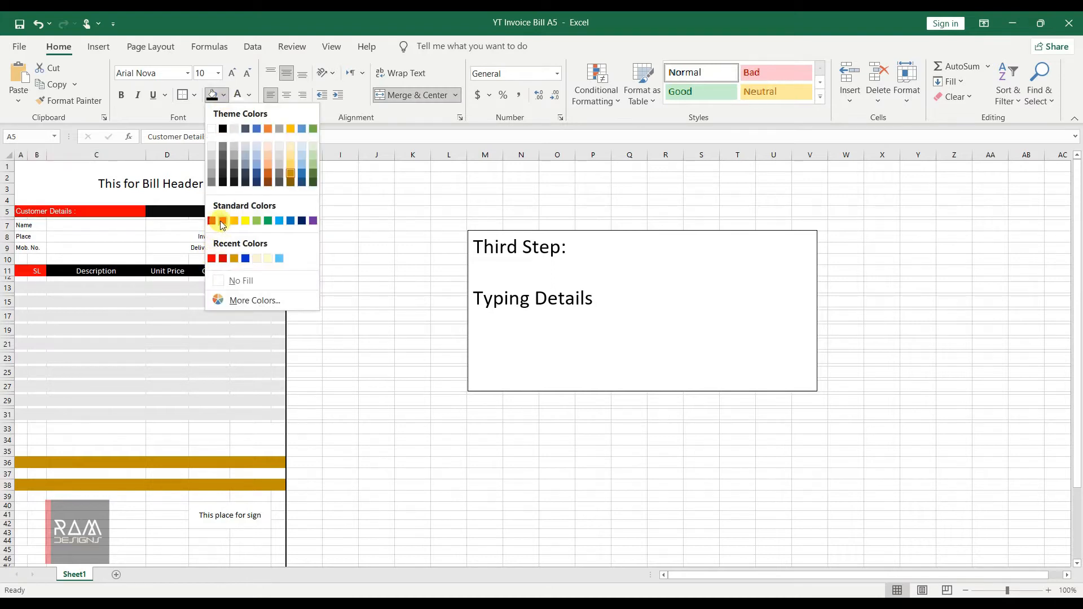
pyautogui.click(221, 257)
pyautogui.moveTo(21, 271)
pyautogui.mouseDown()
pyautogui.moveTo(54, 269)
pyautogui.moveTo(39, 271)
pyautogui.mouseUp()
pyautogui.click(212, 95)
pyautogui.click(206, 364)
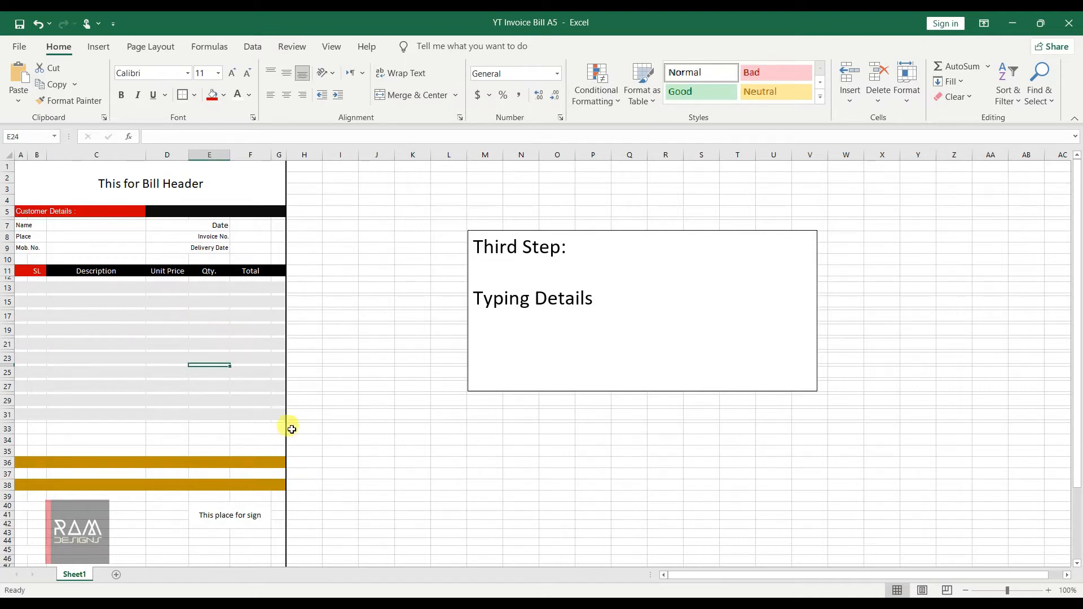
# Step: Enter the labels "Sub Total", "Discount(-)" and "Tax vat 5%" in cells E33 to E35
pyautogui.scroll(-1, 254, 358)
pyautogui.click(425, 439)
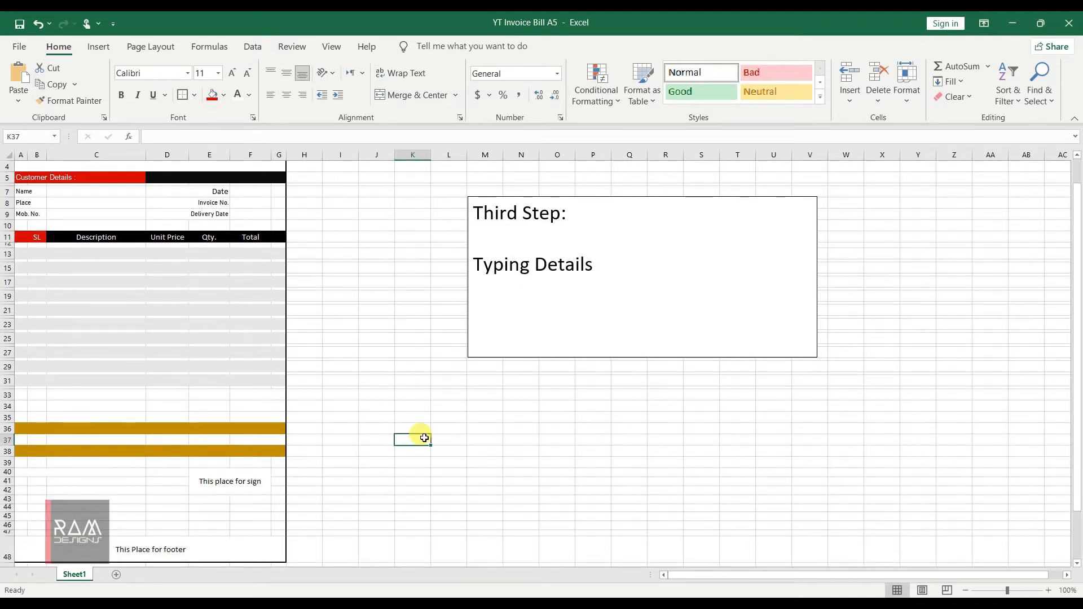
pyautogui.moveTo(202, 393); pyautogui.dragTo(208, 416)
pyautogui.write('Sub Total Discount(-) Tax vat 5%')
pyautogui.click(413, 440)
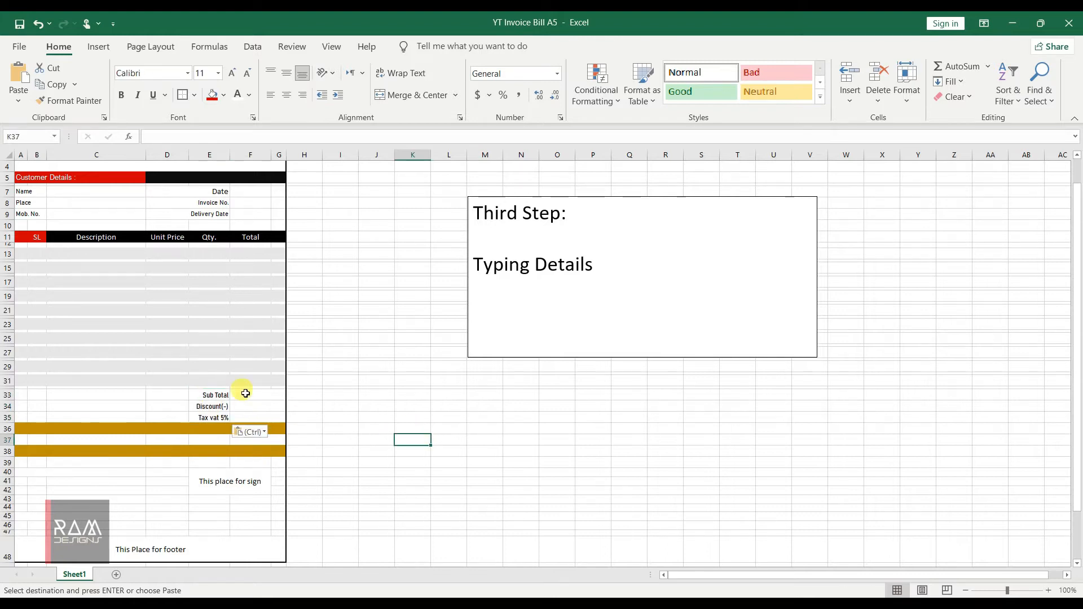
# Step: Enter "Grand Total" in E36, "Advance" in E37 and "Balance" in E38
pyautogui.click(209, 428)
pyautogui.write('f')
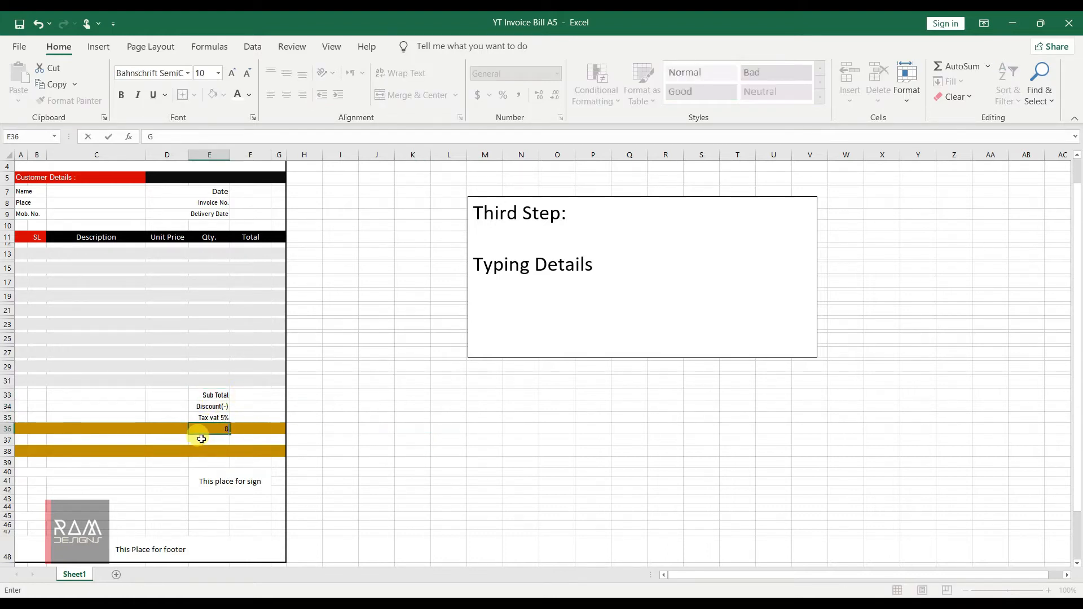
pyautogui.write('rand Total')
pyautogui.press('Return')
pyautogui.write('Advvance')
pyautogui.click(219, 440)
pyautogui.press('BackSpace')
pyautogui.click(216, 451)
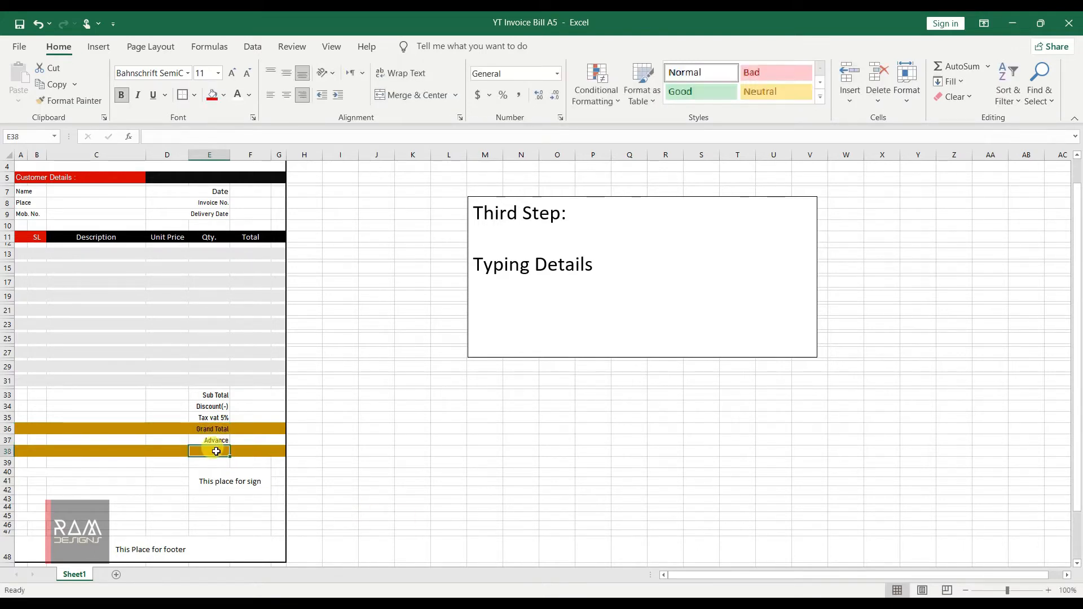
pyautogui.write('Balance')
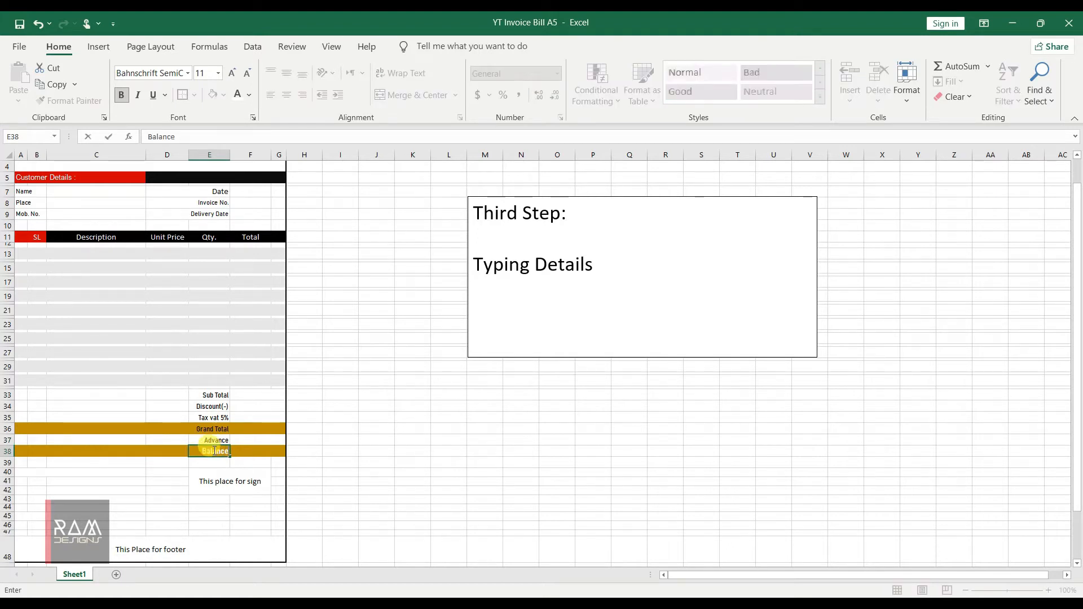
pyautogui.press('Return')
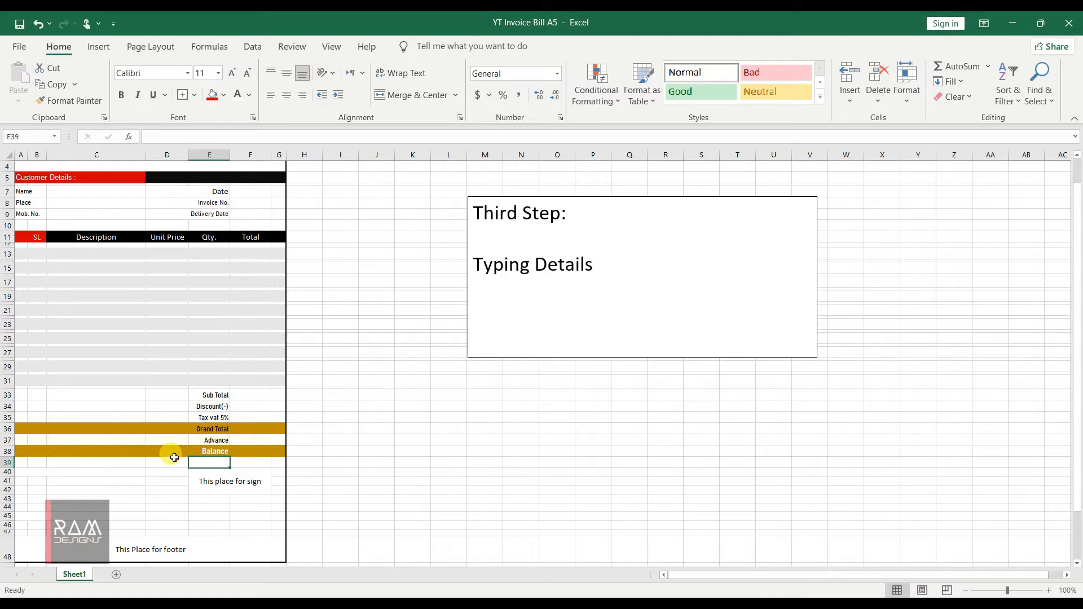
# Step: Enter the heading "Payment Info." in the merged cell A40
pyautogui.click(28, 473)
pyautogui.write('P')
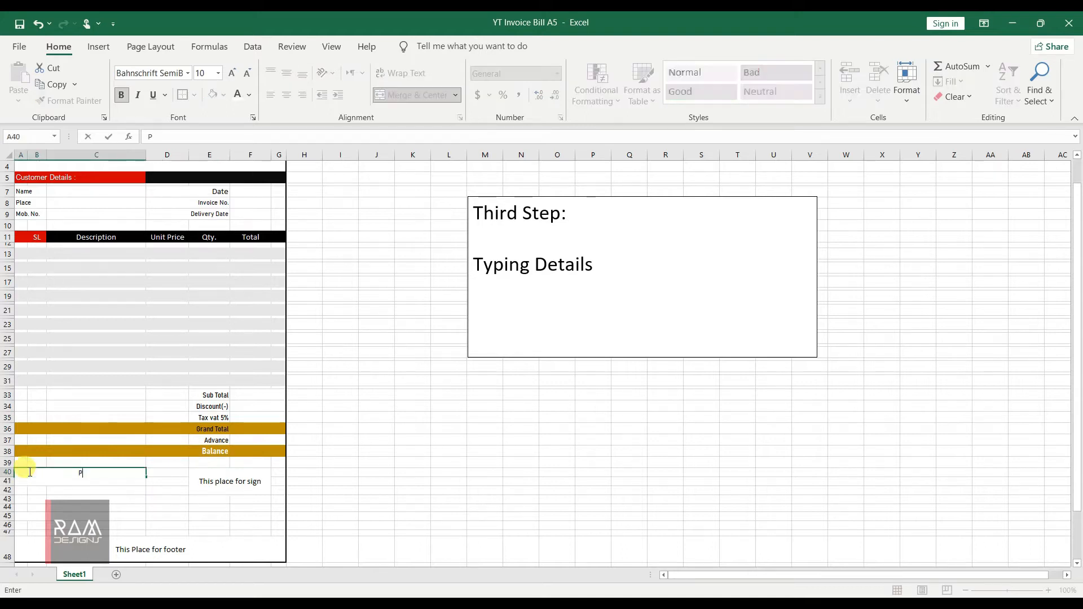
pyautogui.write('ayment Info.')
pyautogui.press('Return')
# Step: Merge and center cells A41:B41, A42:B42 and A43:B43 separately below the payment heading
pyautogui.moveTo(38, 482); pyautogui.dragTo(24, 482)
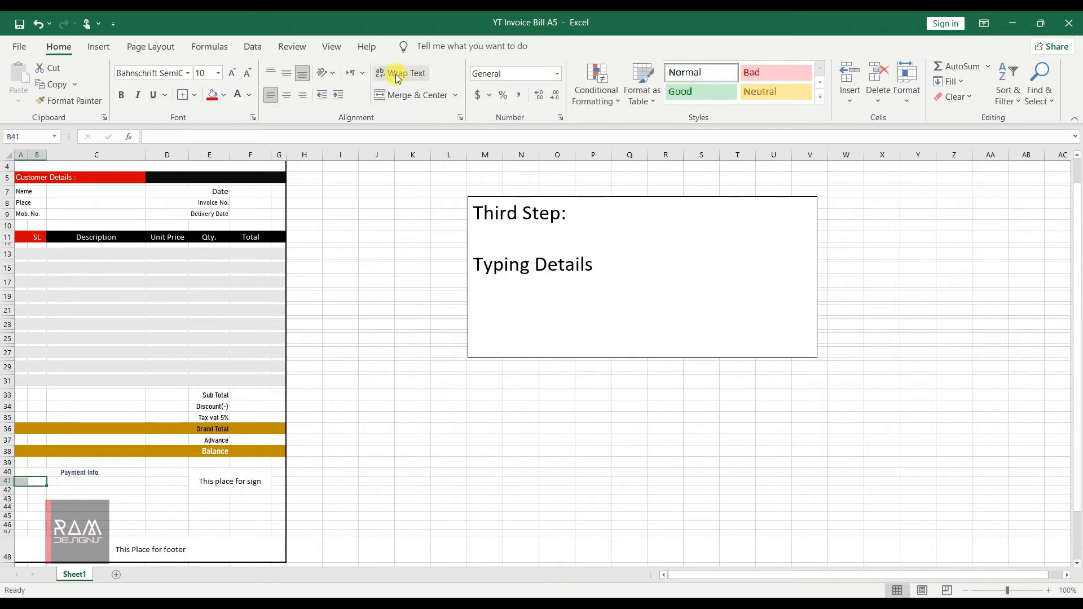
pyautogui.click(394, 96)
pyautogui.moveTo(36, 490); pyautogui.dragTo(23, 499)
pyautogui.click(394, 96)
pyautogui.click(424, 96)
# Step: Enter the label "Bank Name:" in the merged cell A41
pyautogui.click(31, 480)
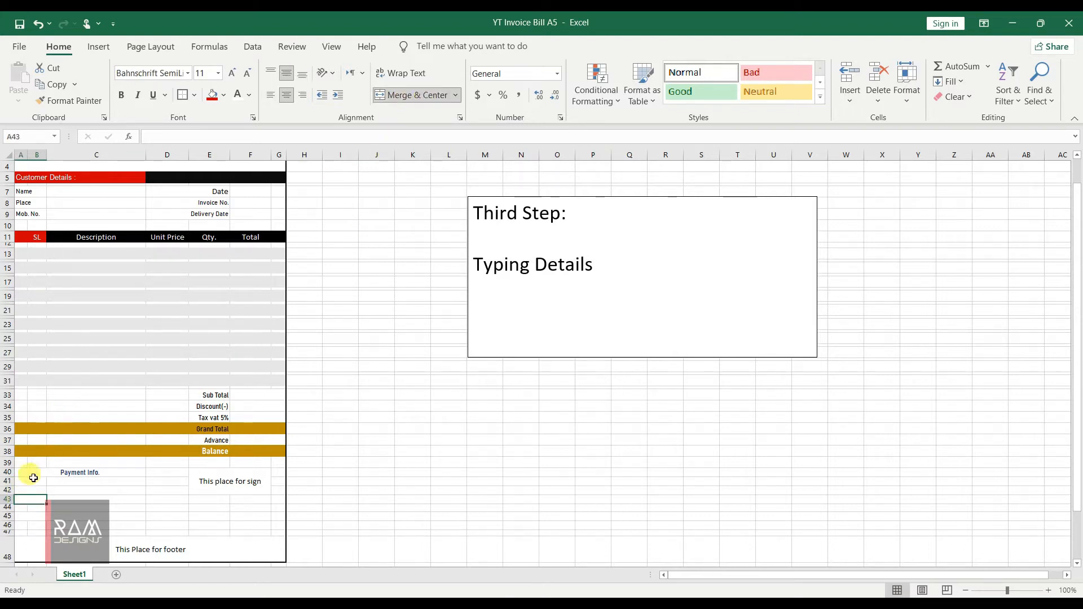
pyautogui.write('N')
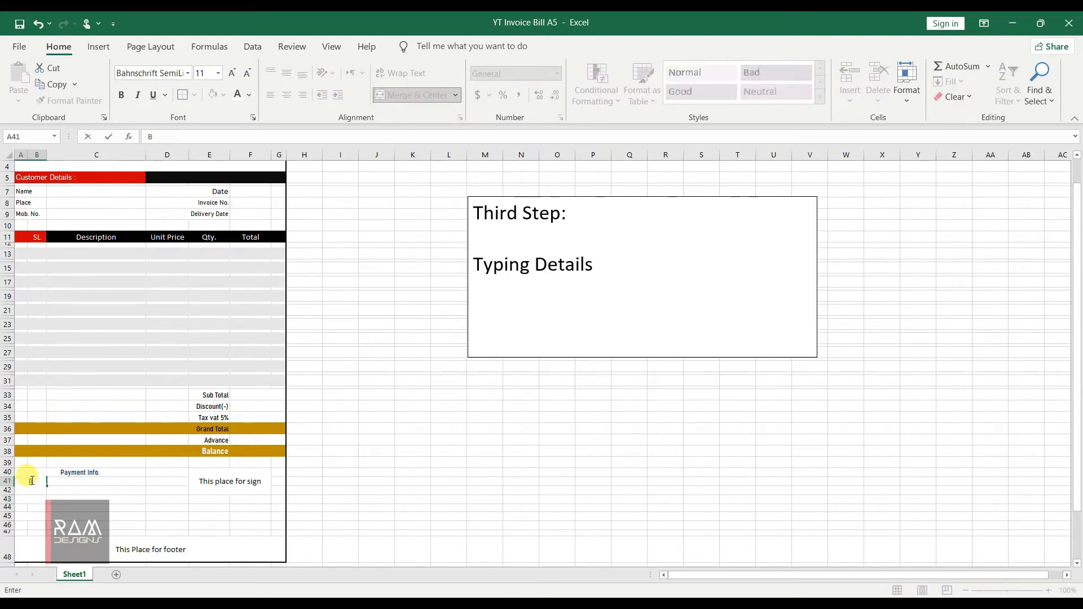
pyautogui.write('ank Name:\\')
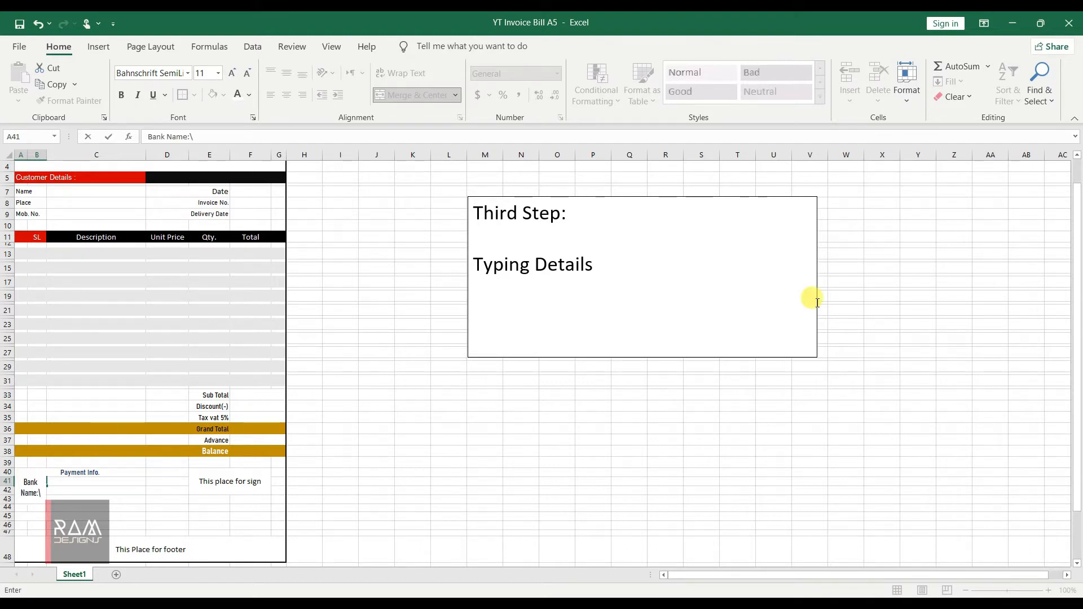
pyautogui.press('BackSpace')
pyautogui.press('Return')
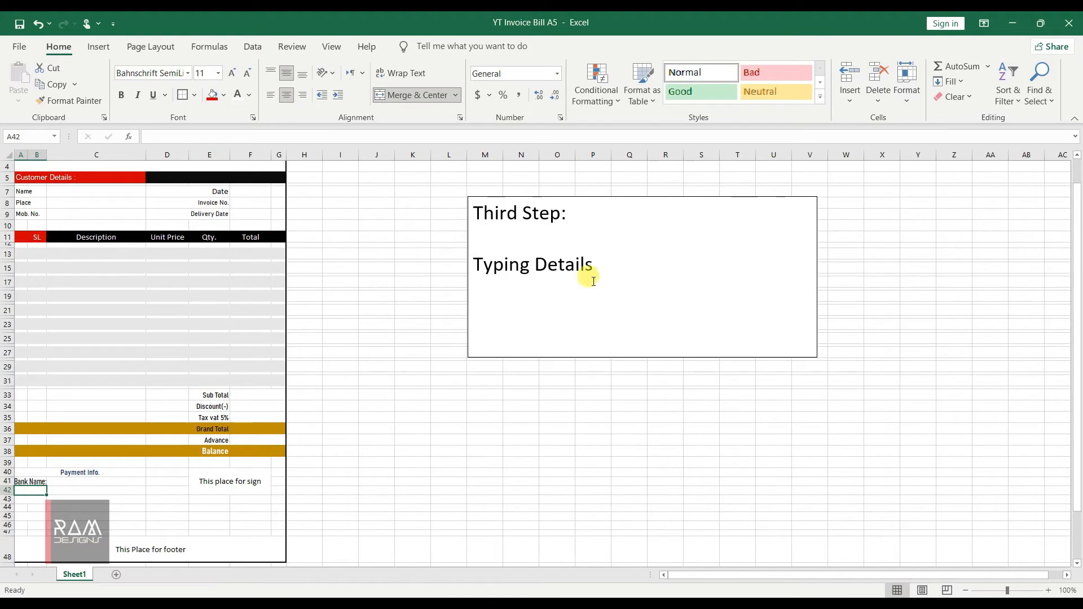
# Step: Enter the label "A/C.Name:" in the merged cell A42, with the slash form of the abbreviation
pyautogui.write('a')
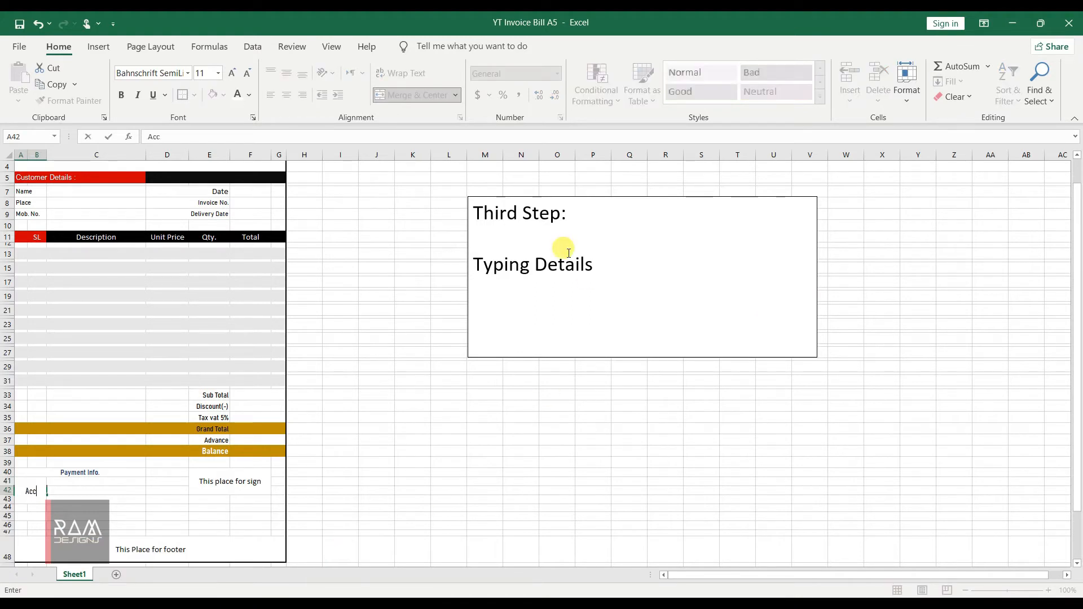
pyautogui.write('cc.Name:')
pyautogui.press('Return')
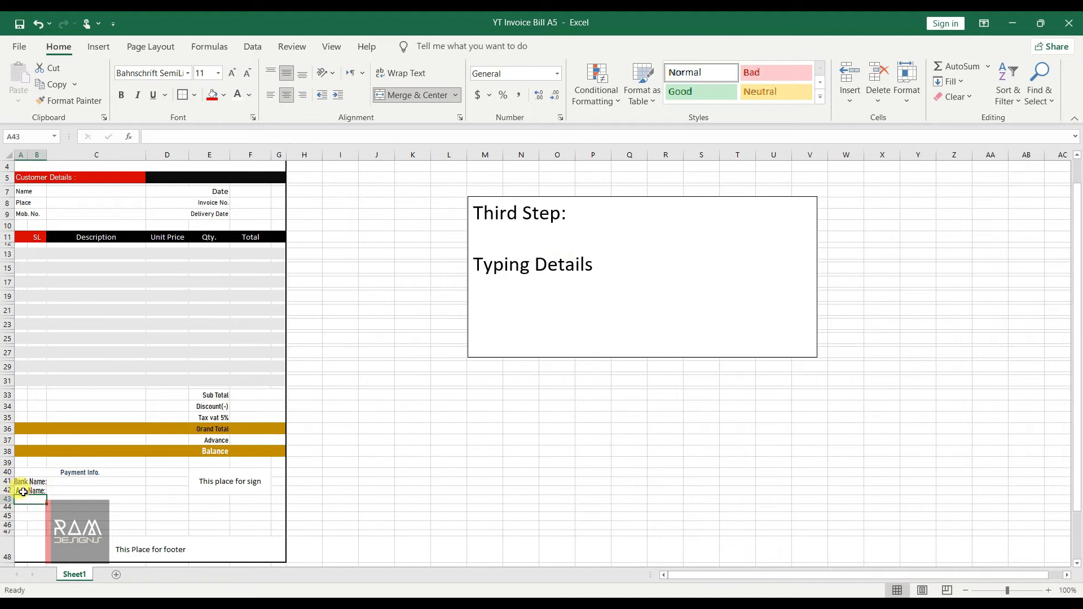
pyautogui.doubleClick(22, 492)
pyautogui.moveTo(20, 491); pyautogui.dragTo(26, 489)
pyautogui.write('/')
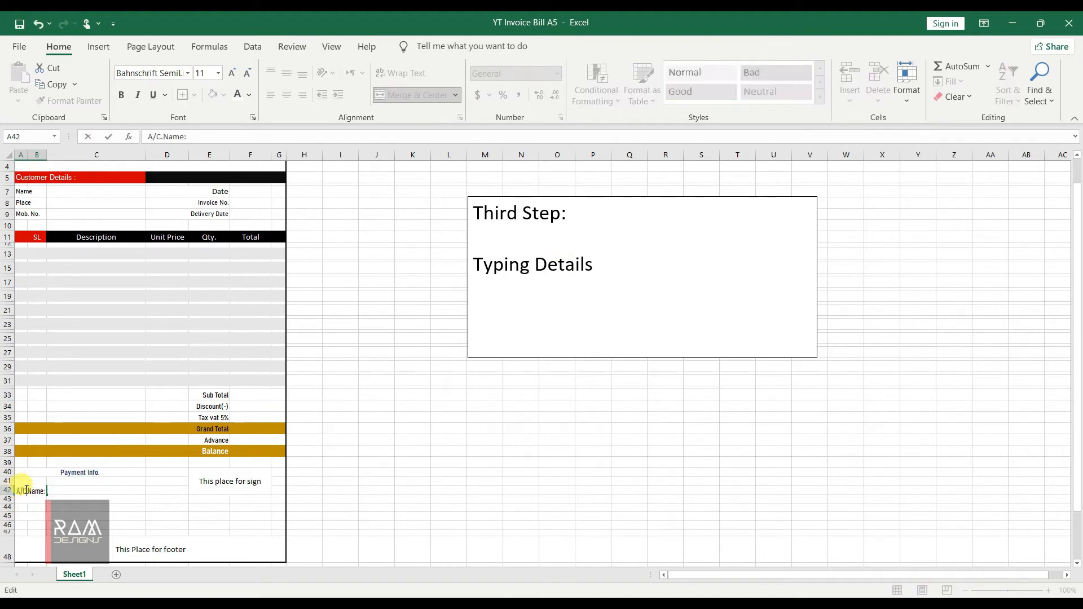
pyautogui.write('C')
pyautogui.press('Return')
# Step: Enter the label "A/C.No:" in the merged cell A43
pyautogui.write('A')
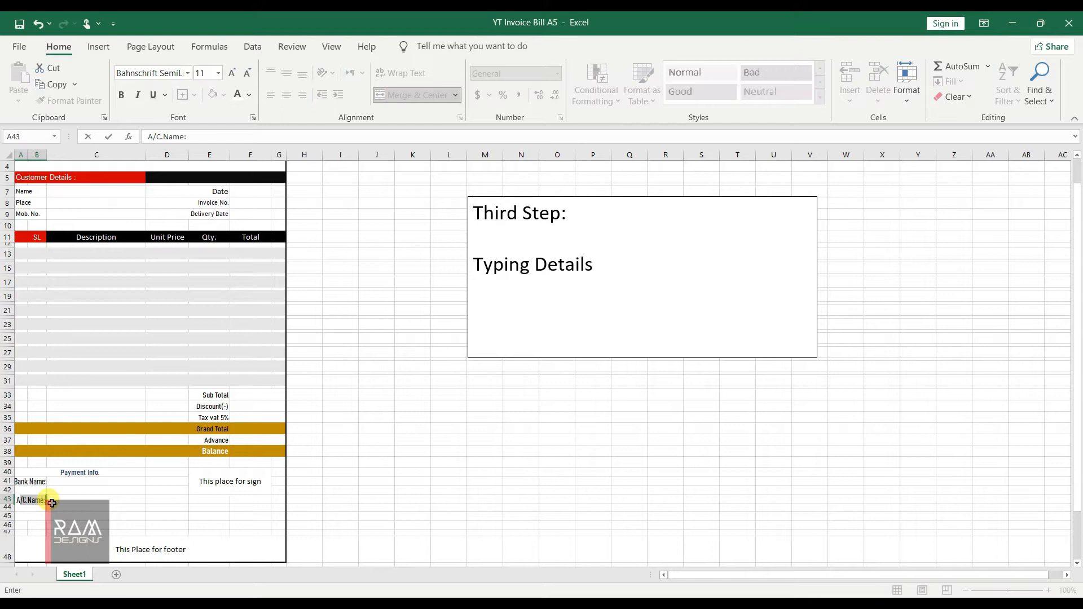
pyautogui.doubleClick(39, 500)
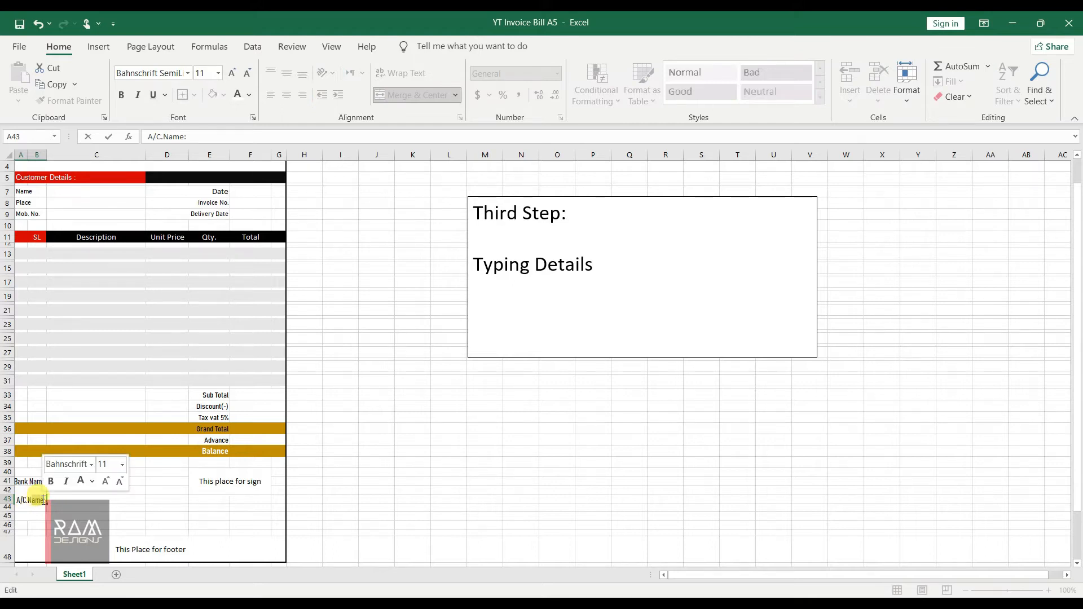
pyautogui.write('NO')
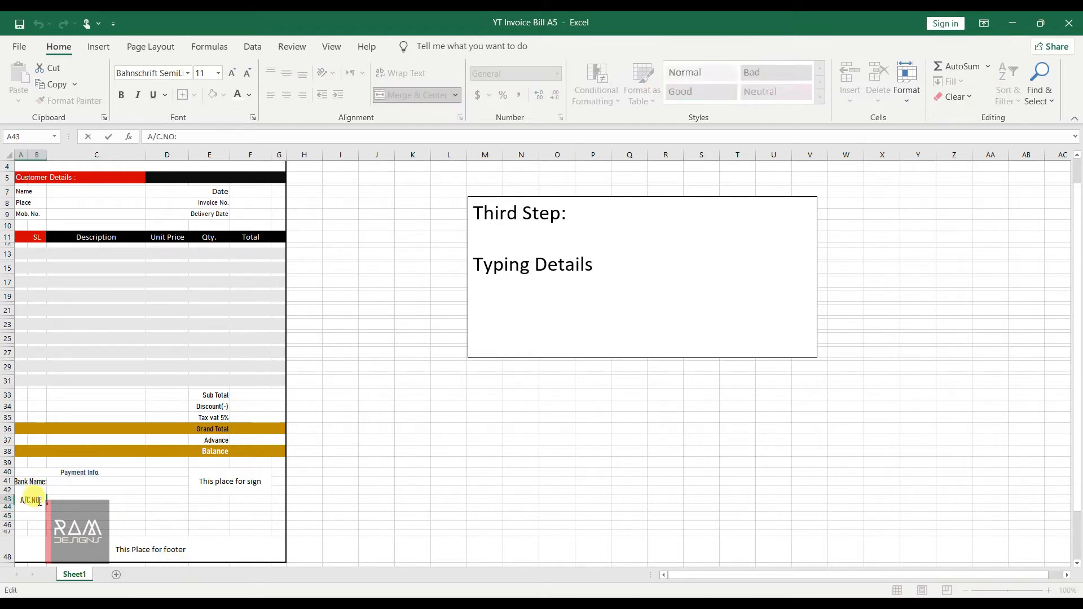
pyautogui.press('Return')
# Step: Fill in the payment details with "XYZ Bank" in C41, "Ram Design" in C42 and the account number in C43
pyautogui.click(80, 481)
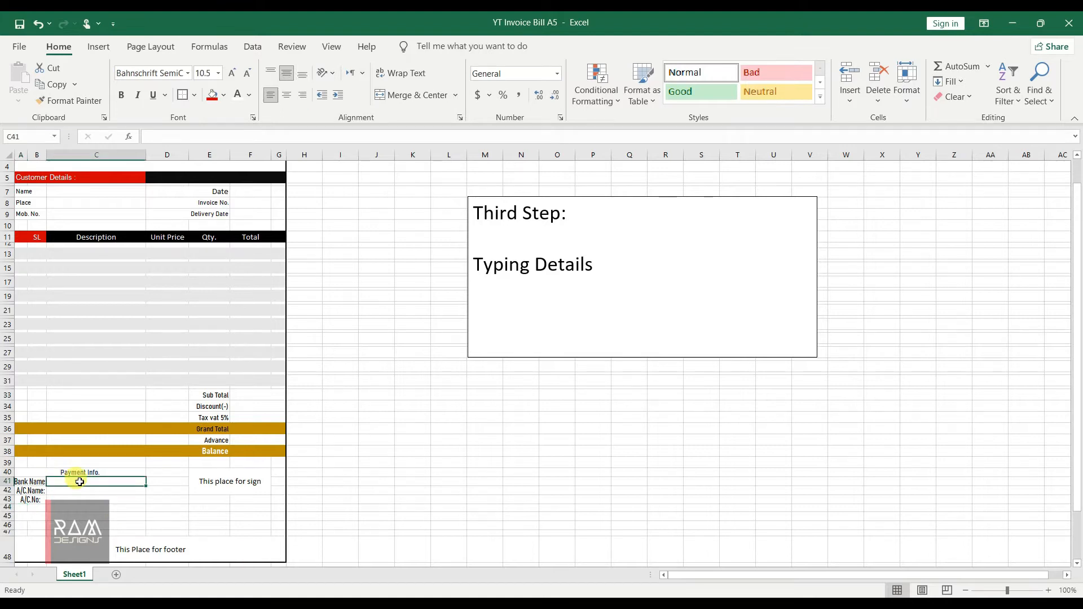
pyautogui.write('XYZ Bank')
pyautogui.press('Return')
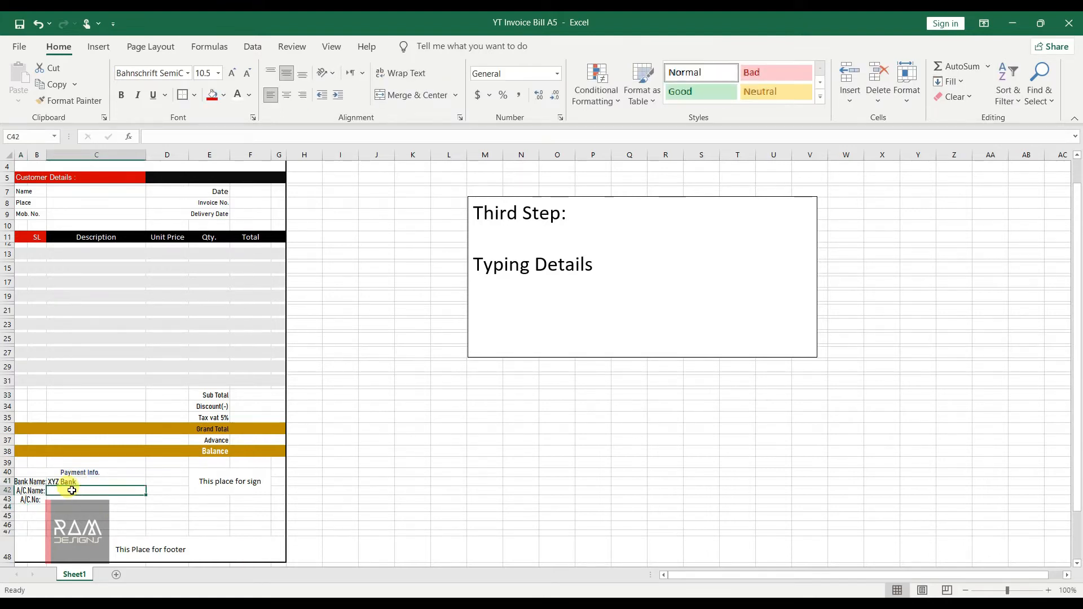
pyautogui.write('R')
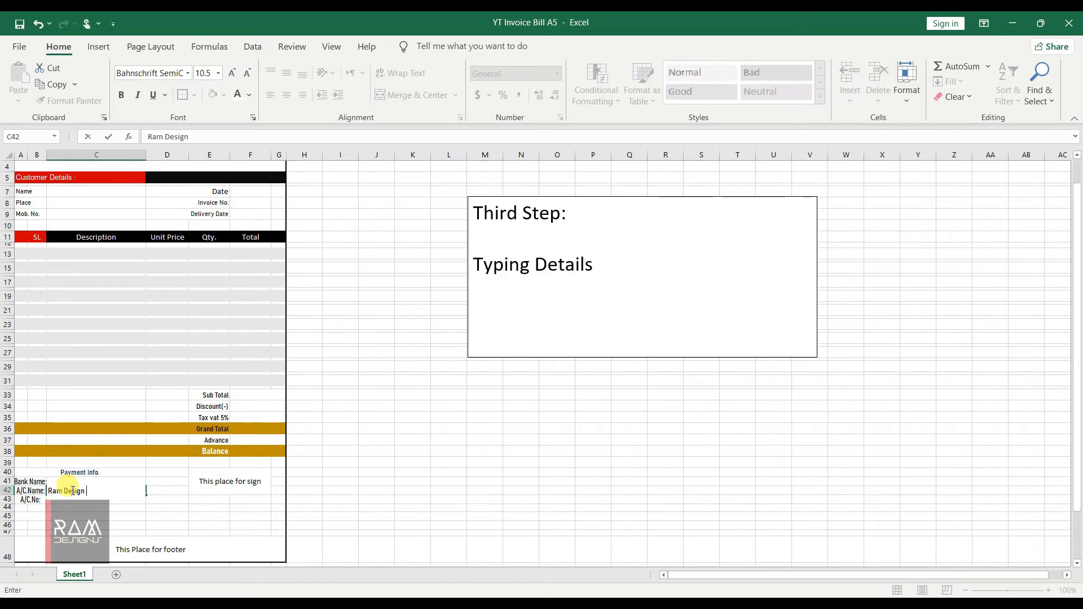
pyautogui.write('am Design')
pyautogui.press('Return')
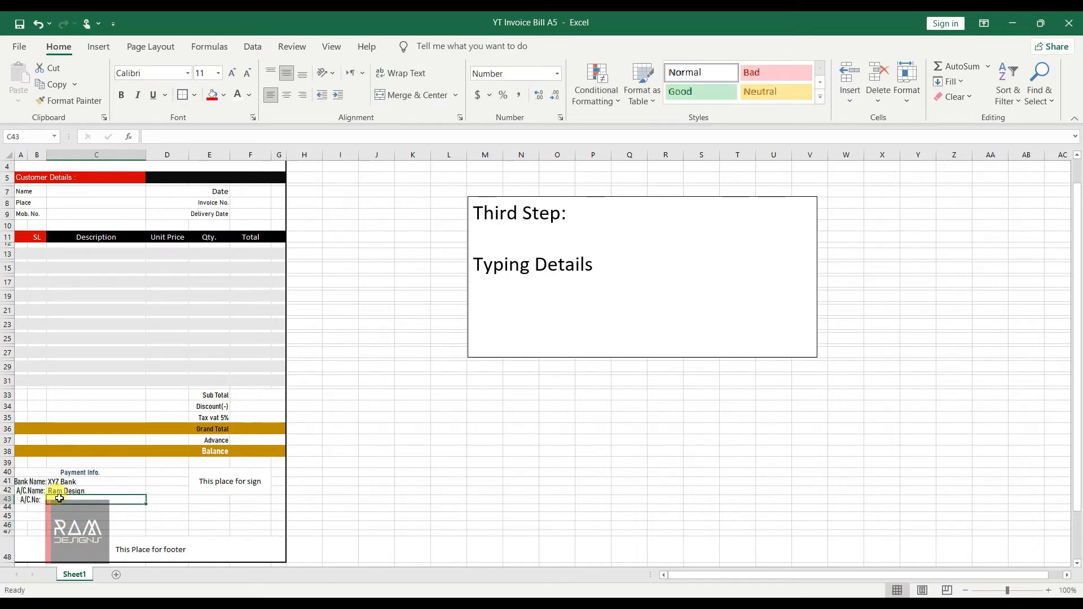
pyautogui.write('9876543210')
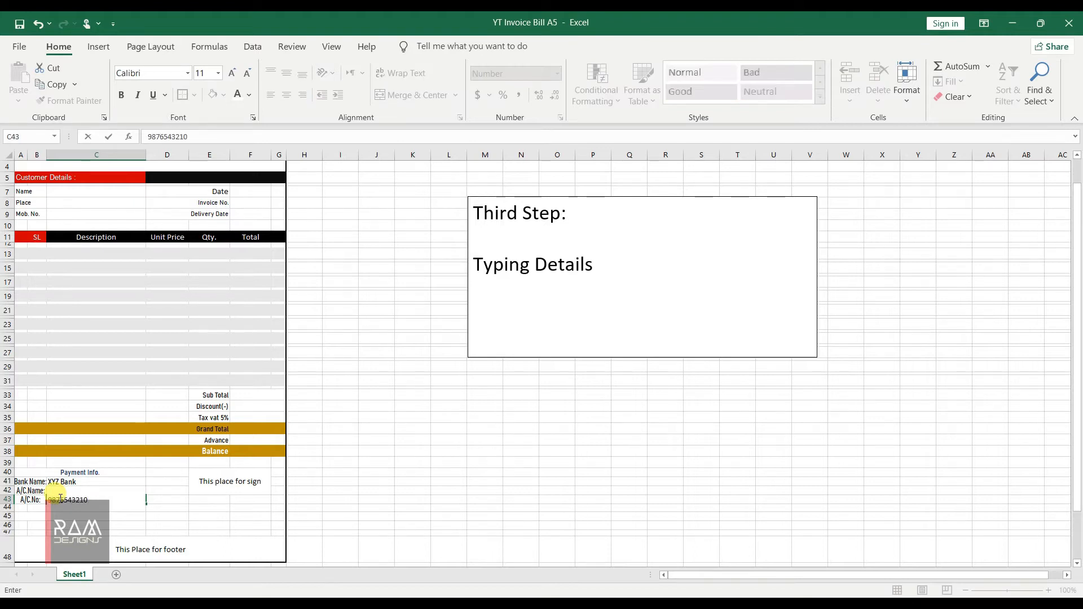
pyautogui.click(97, 525)
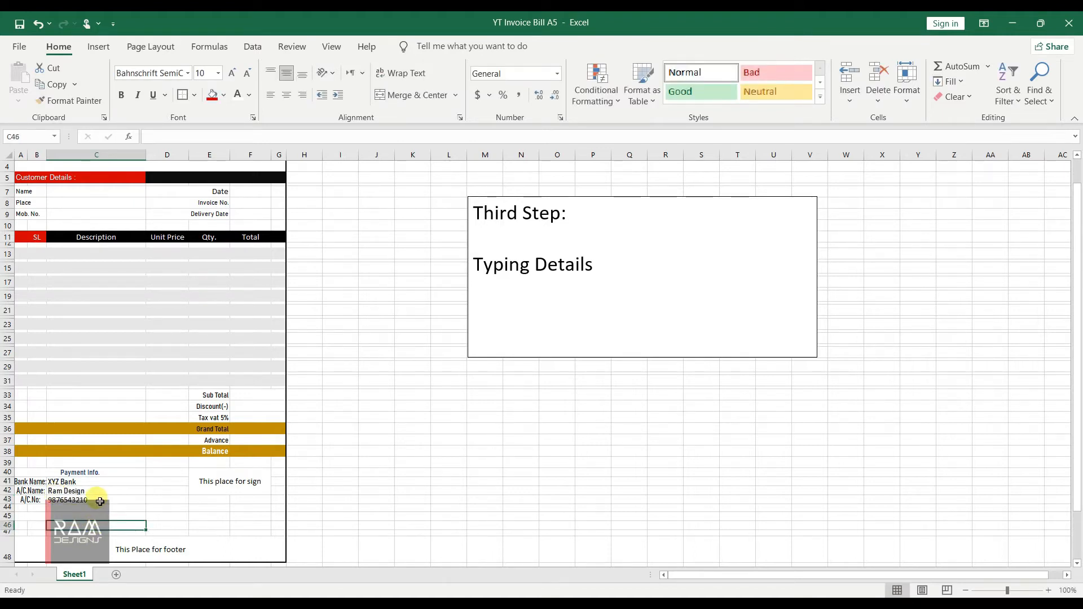
# Step: Add the heading "Terms & Condition:" in the merged cell A45
pyautogui.click(29, 516)
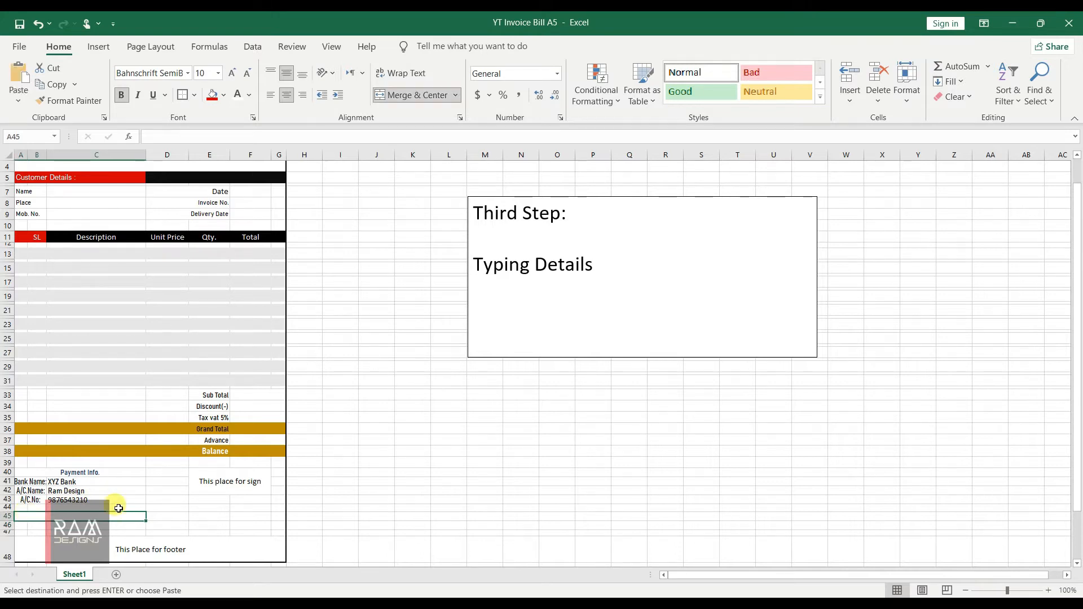
pyautogui.write('Terms & Condition:')
pyautogui.click(138, 481)
# Step: Left-align the "Payment Info." heading in the merged cell A40
pyautogui.click(61, 474)
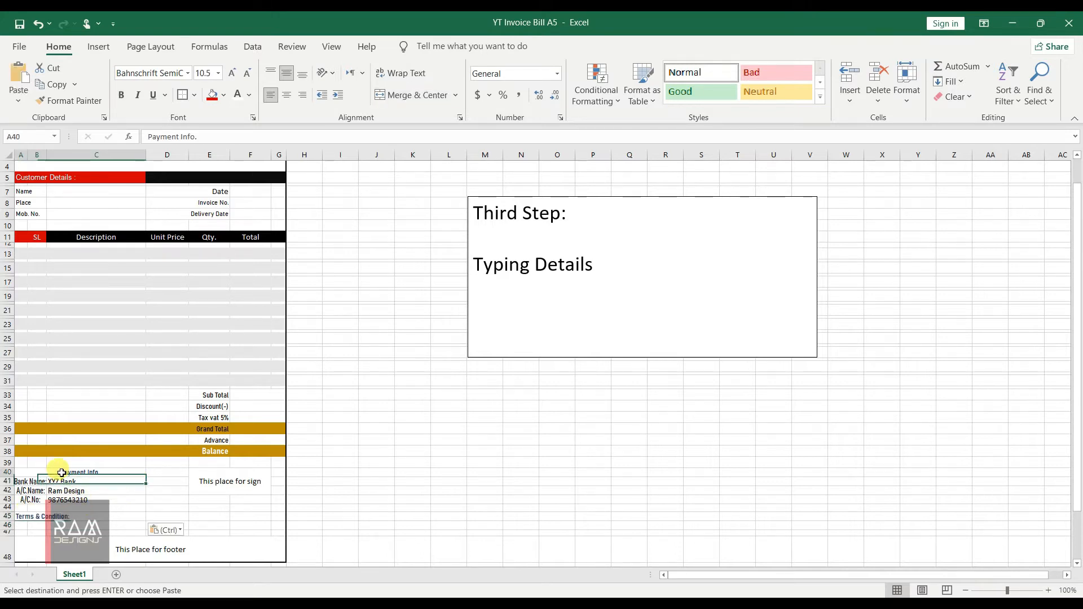
pyautogui.click(272, 95)
pyautogui.click(372, 461)
pyautogui.click(42, 473)
pyautogui.click(336, 522)
pyautogui.click(35, 473)
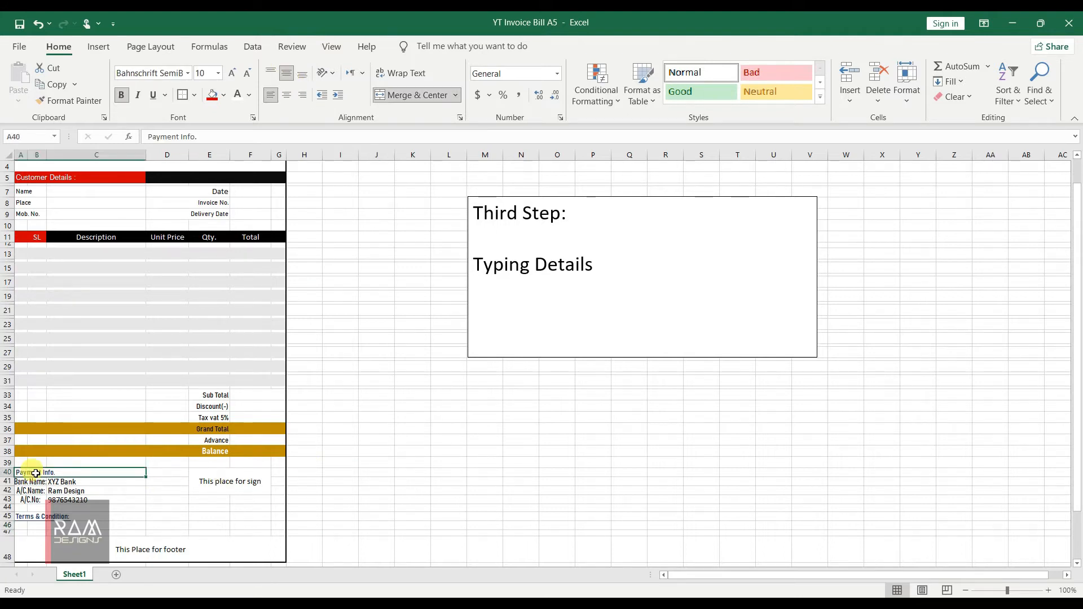
# Step: Copy the straight line under "Terms & Condition:" and place the copy beneath the "Payment Info." heading
pyautogui.click(56, 520)
pyautogui.moveTo(54, 520); pyautogui.dragTo(68, 474)
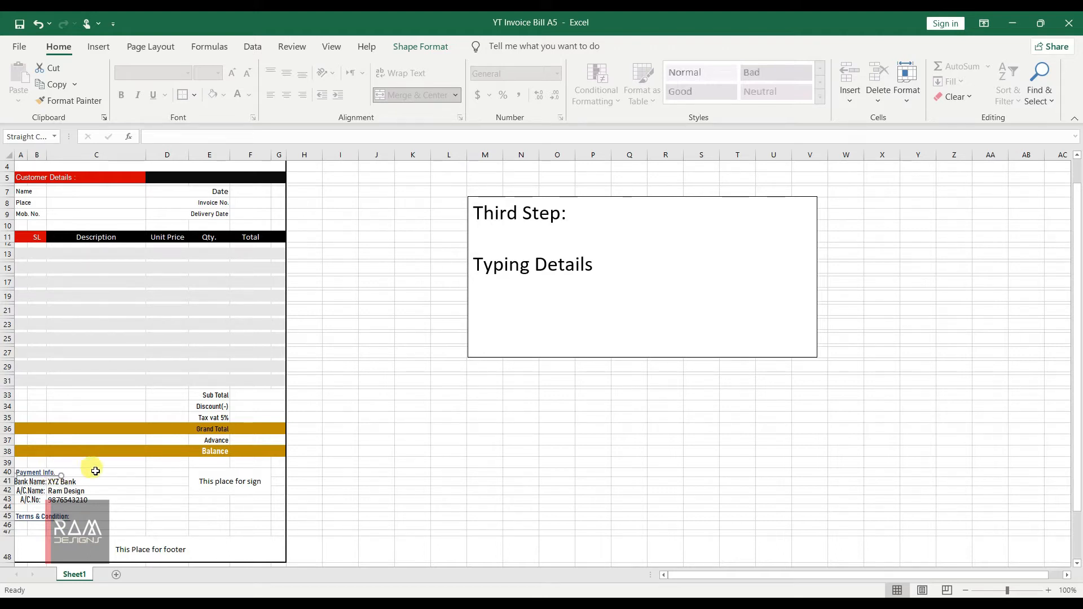
pyautogui.click(90, 473)
pyautogui.click(102, 503)
pyautogui.click(53, 476)
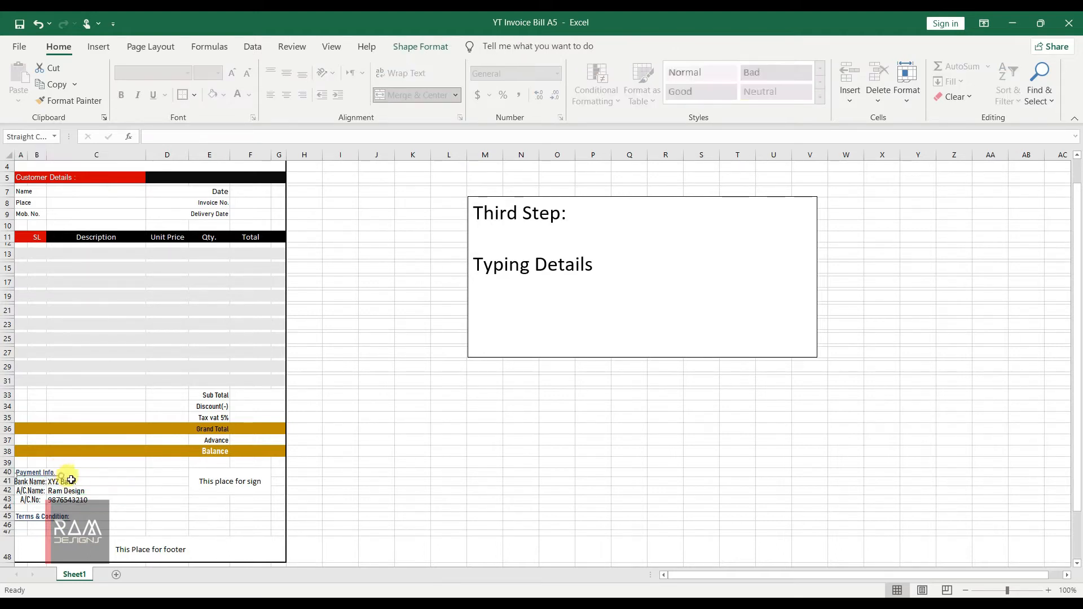
pyautogui.click(150, 506)
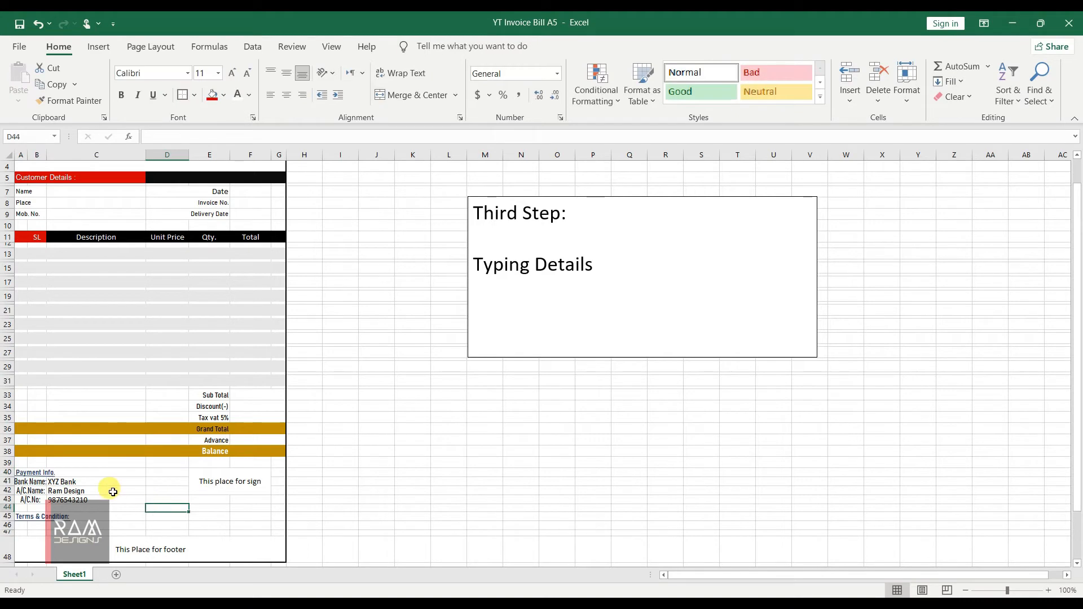
# Step: Paste the terms text "*50% Advance 50% After Fixing *No Credit" into the merged cell A46
pyautogui.click(26, 519)
pyautogui.hotkey('ctrl', 'c')
pyautogui.click(339, 428)
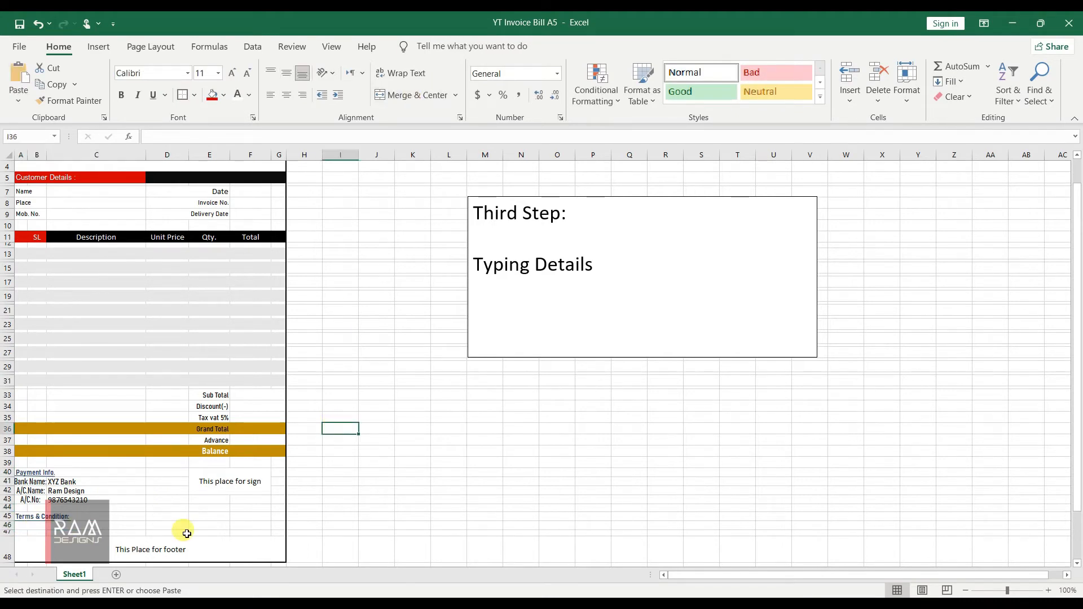
pyautogui.click(55, 521)
pyautogui.click(58, 527)
pyautogui.hotkey('ctrl', 'v')
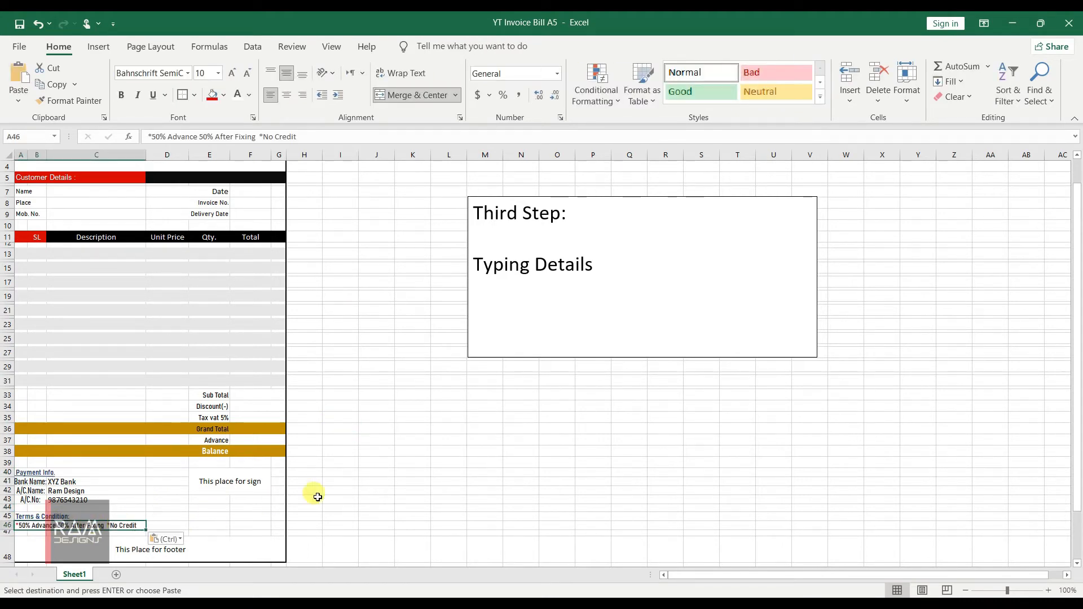
pyautogui.click(314, 498)
pyautogui.click(268, 513)
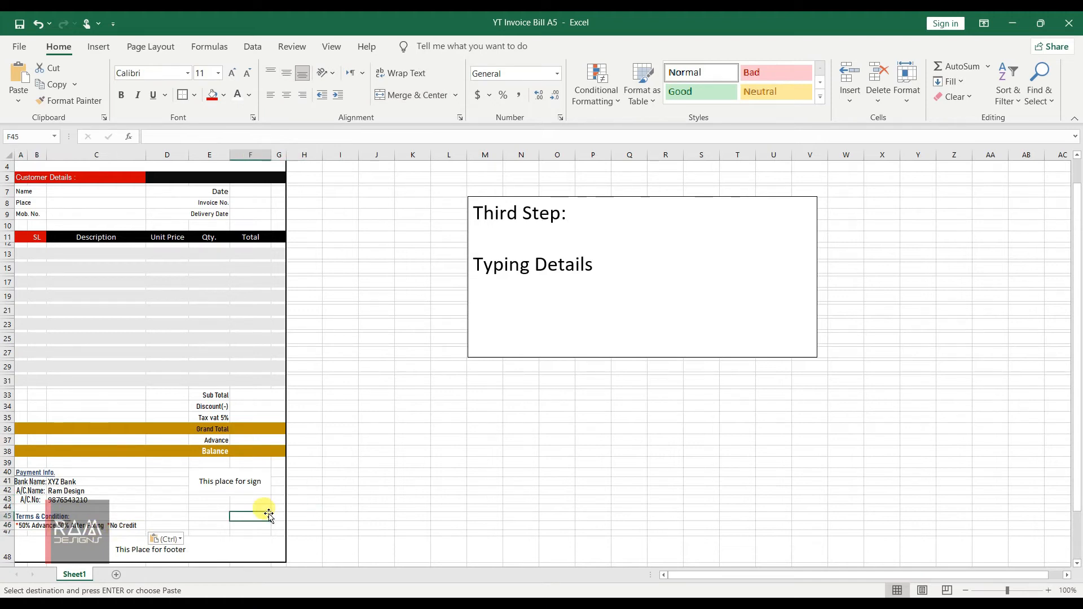
# Step: Merge and center E43:F43 below the sign area and enter the signatory's name, aligned vertically to the middle
pyautogui.moveTo(211, 500); pyautogui.dragTo(238, 497)
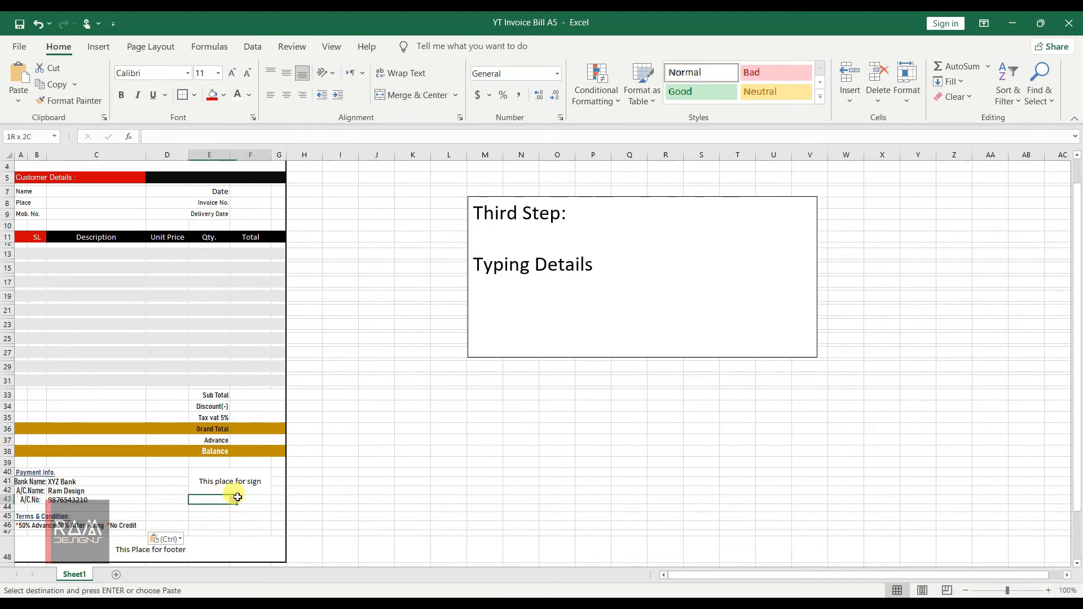
pyautogui.click(417, 94)
pyautogui.write('r')
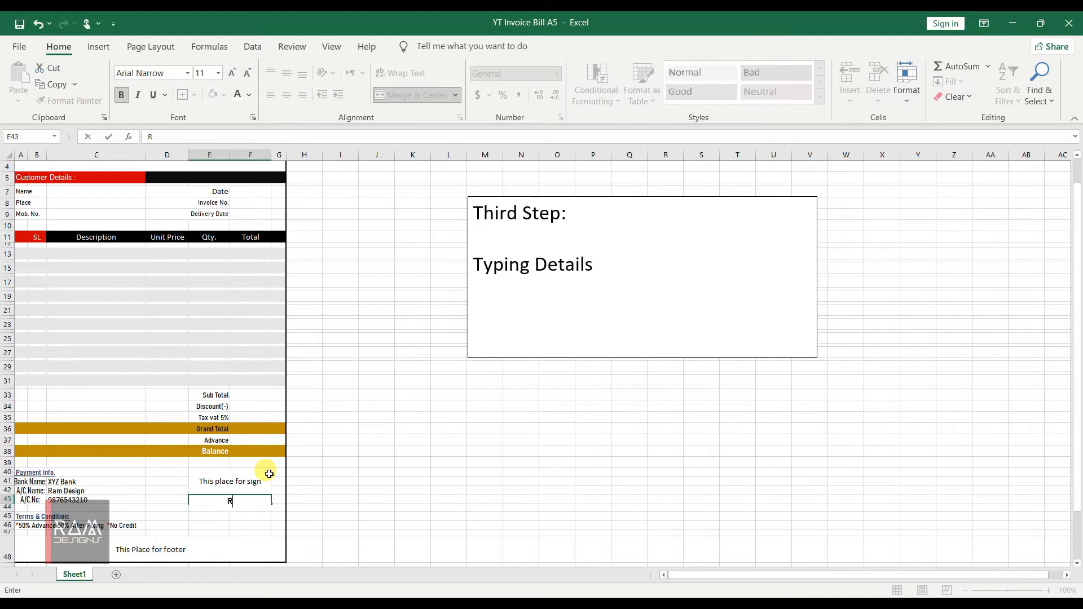
pyautogui.write('amkumar')
pyautogui.click(246, 526)
pyautogui.click(240, 501)
pyautogui.click(286, 72)
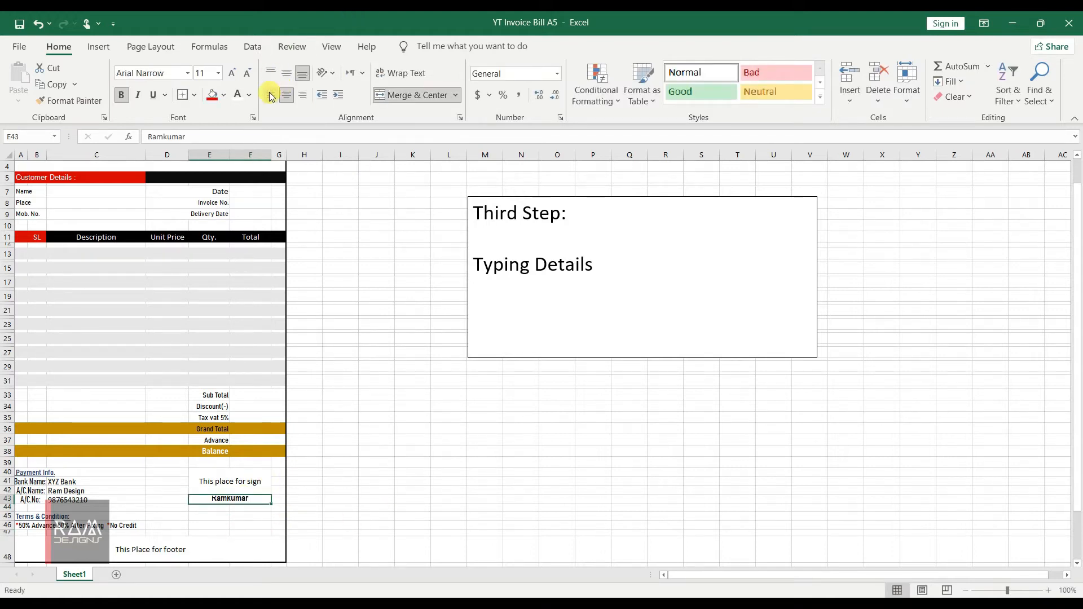
# Step: Merge and center E44:F44 and enter the title "Managing Director" under the signatory's name
pyautogui.moveTo(207, 507); pyautogui.dragTo(249, 507)
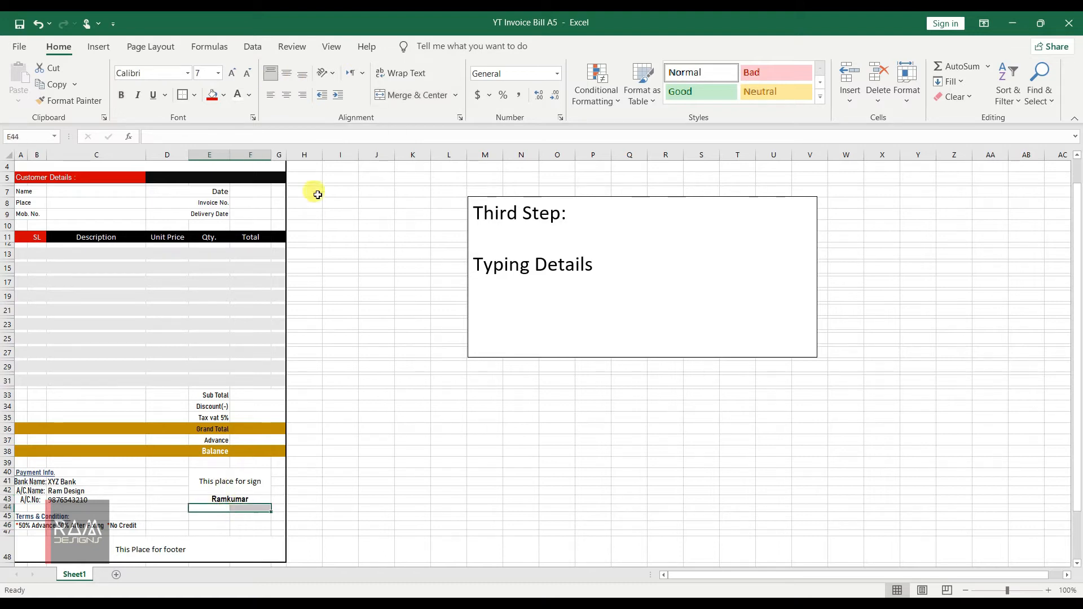
pyautogui.click(411, 94)
pyautogui.write('Managing Director')
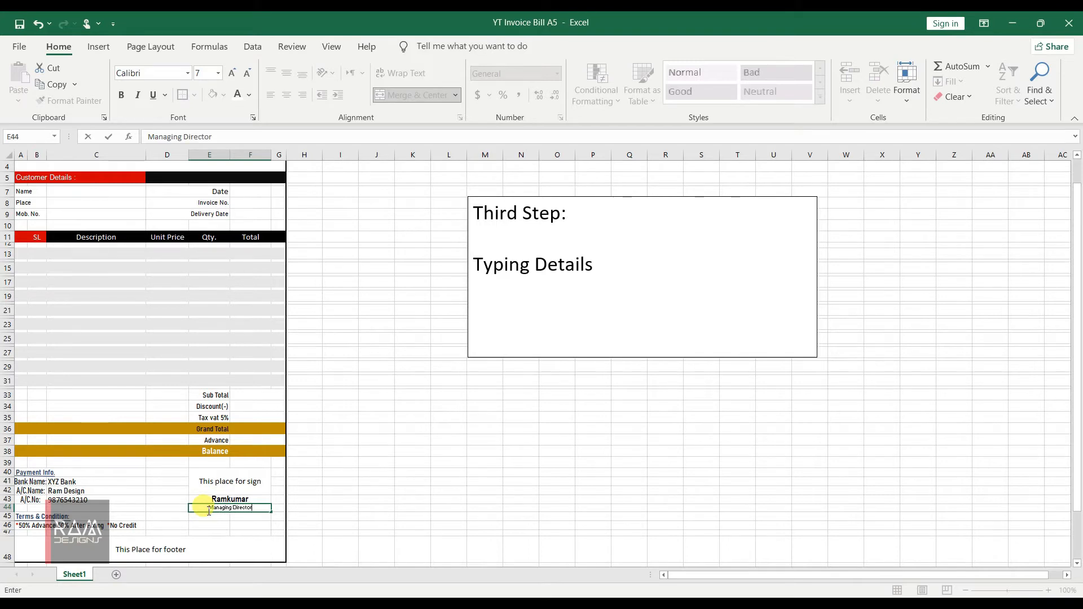
pyautogui.press('Return')
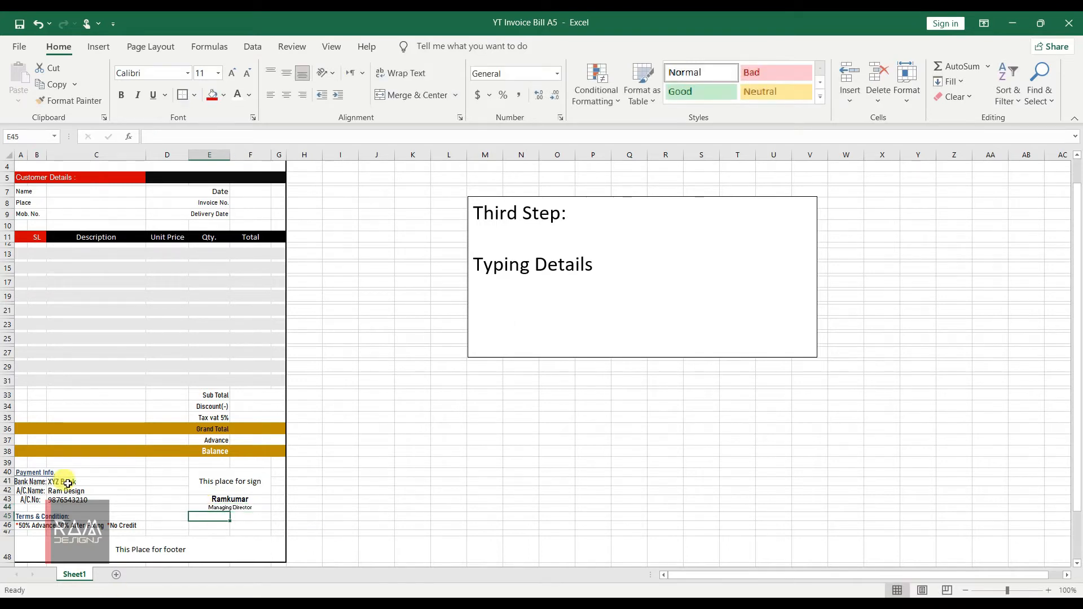
pyautogui.scroll(-1, 222, 546)
pyautogui.scroll(2, 203, 485)
pyautogui.scroll(-2, 210, 407)
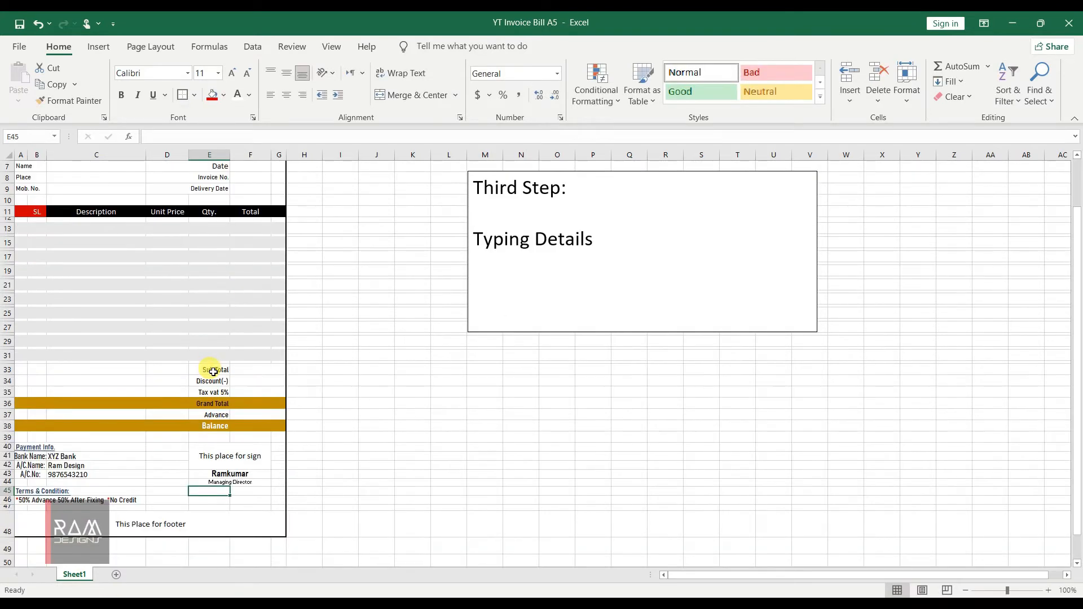
pyautogui.scroll(2, 214, 372)
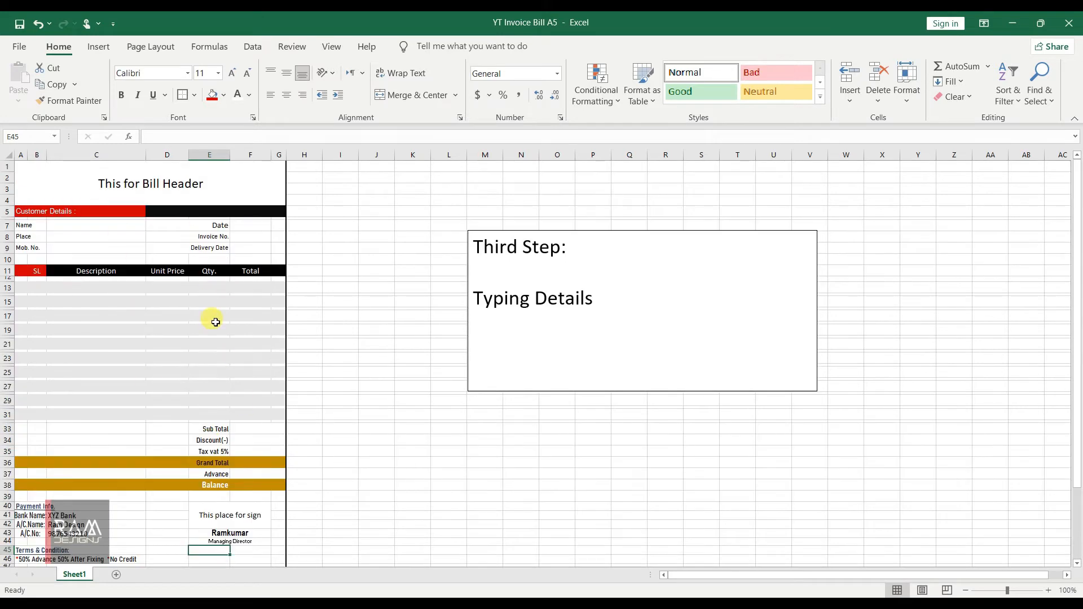
pyautogui.scroll(-1, 237, 402)
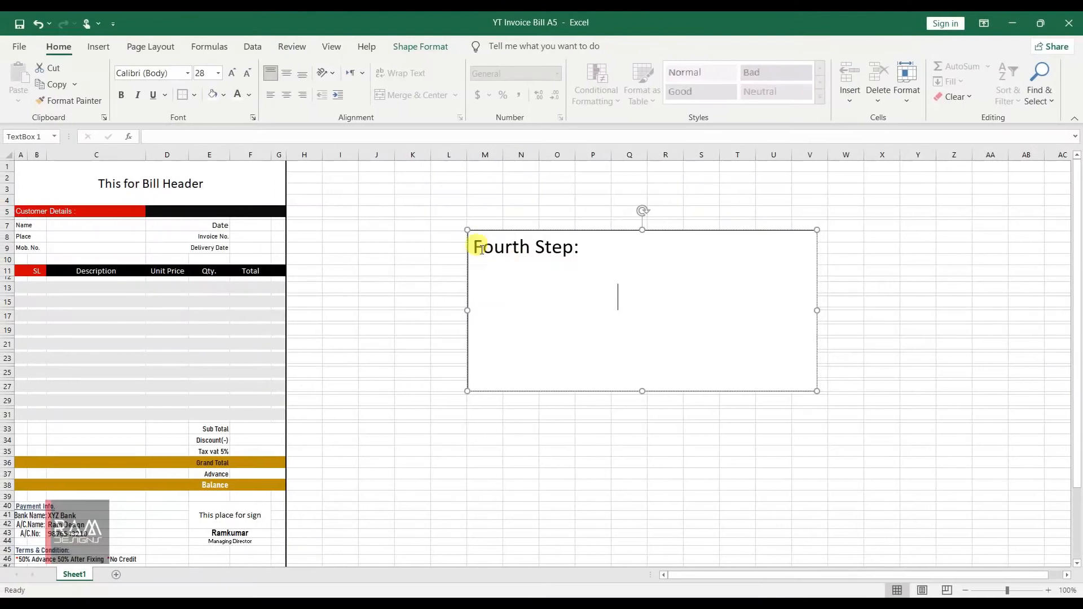
# Step: Recolour the hidden line "Change cells to Currency" under "Fourth Step:" in the text box to black
pyautogui.moveTo(477, 265); pyautogui.dragTo(656, 334)
pyautogui.click(248, 95)
pyautogui.click(675, 363)
pyautogui.click(662, 299)
# Step: Format the amount cells from Sub Total to Balance, F33 to F38, as Currency with the ₹ Tamil (India) symbol
pyautogui.click(258, 428)
pyautogui.moveTo(258, 429)
pyautogui.mouseDown()
pyautogui.moveTo(249, 486)
pyautogui.moveTo(263, 433)
pyautogui.mouseUp()
pyautogui.rightClick(262, 432)
pyautogui.click(297, 363)
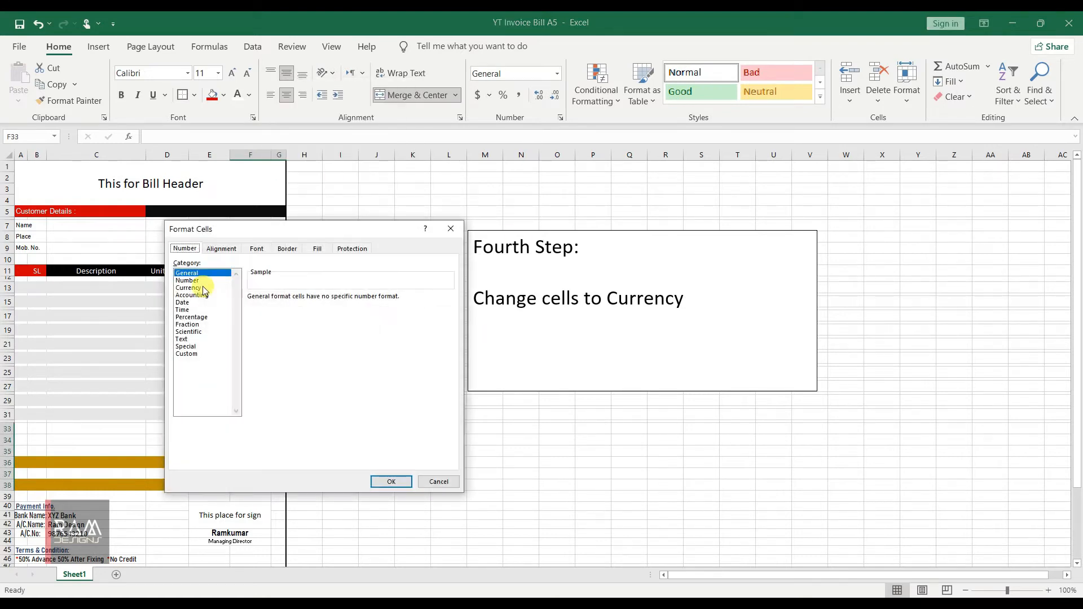
pyautogui.click(195, 288)
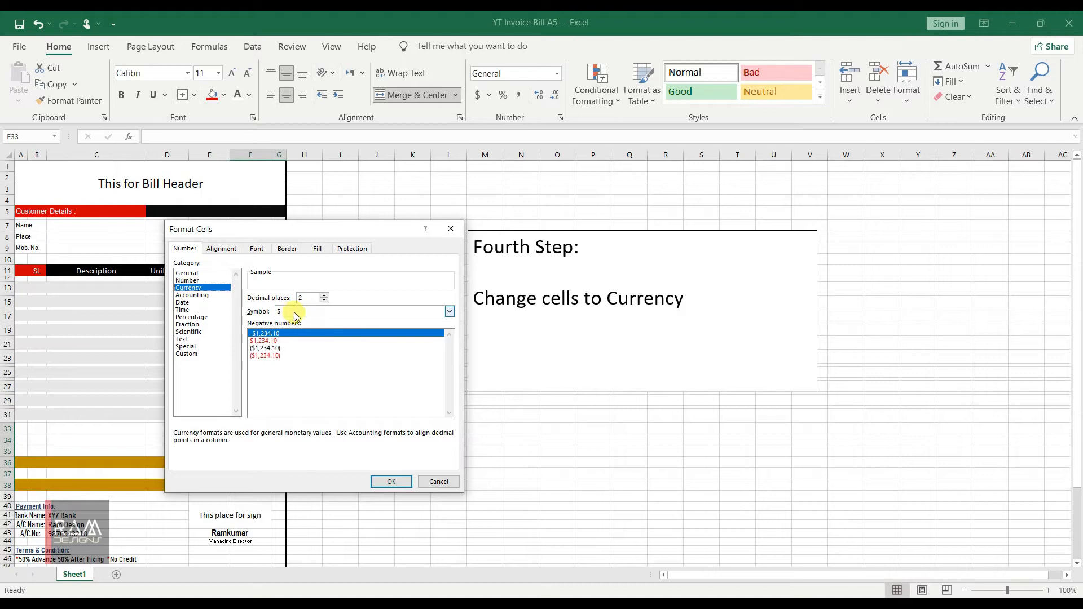
pyautogui.click(450, 311)
pyautogui.scroll(-5, 377, 377)
pyautogui.scroll(-15, 393, 412)
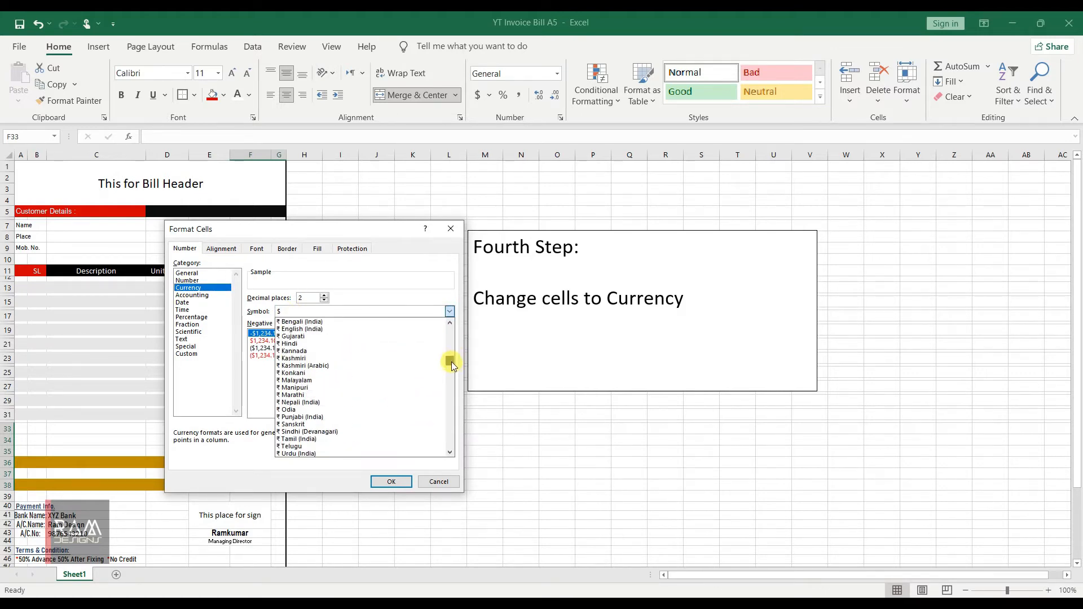
pyautogui.scroll(-1, 299, 429)
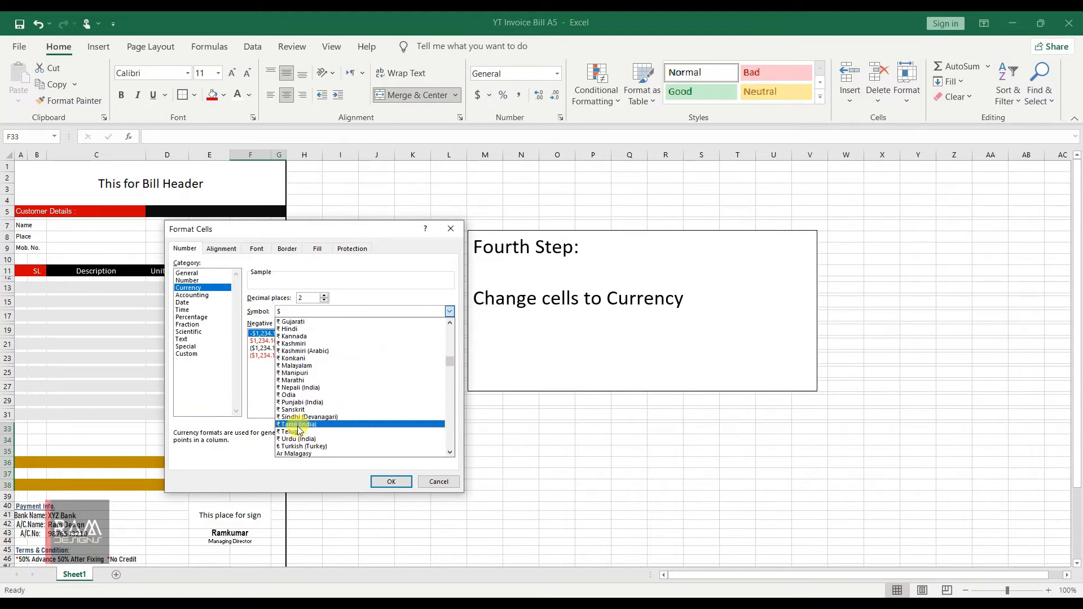
pyautogui.click(299, 427)
pyautogui.click(389, 480)
pyautogui.click(387, 476)
# Step: Enter the test amounts 5 for Sub Total, 6 for Discount(-) and 7 for Tax vat 5% in F33 to F35
pyautogui.doubleClick(256, 430)
pyautogui.write('5')
pyautogui.press('Return')
pyautogui.click(472, 504)
pyautogui.doubleClick(259, 439)
pyautogui.write('6')
pyautogui.press('Return')
pyautogui.doubleClick(259, 449)
pyautogui.write('7')
pyautogui.press('Return')
pyautogui.click(330, 450)
pyautogui.click(277, 431)
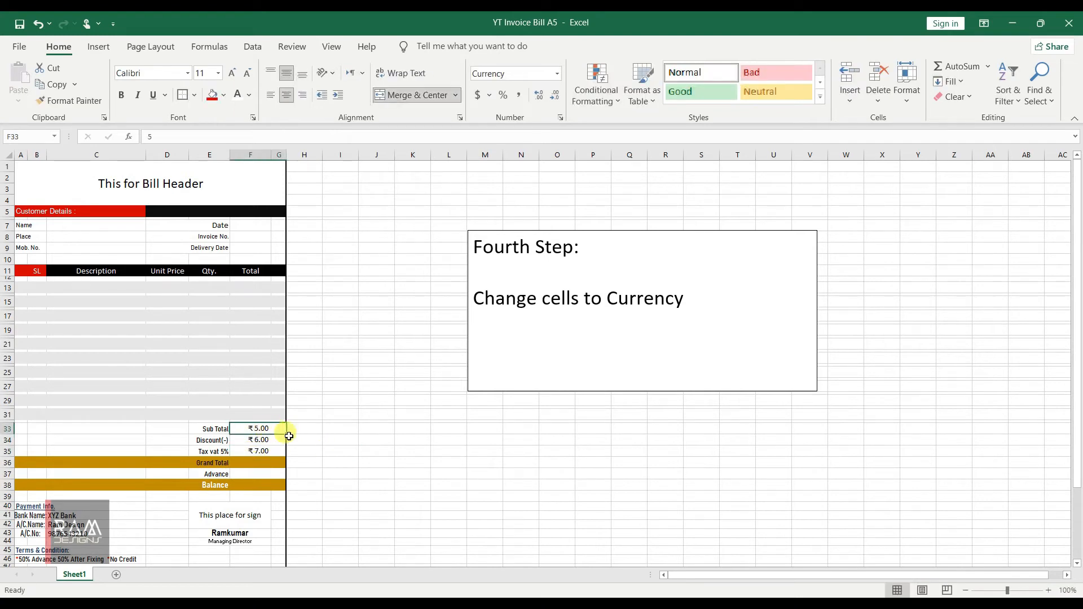
# Step: Clear the test amounts from the Sub Total, Discount(-) and Tax vat 5% cells
pyautogui.moveTo(280, 431); pyautogui.dragTo(265, 452)
pyautogui.press('Delete')
pyautogui.click(311, 462)
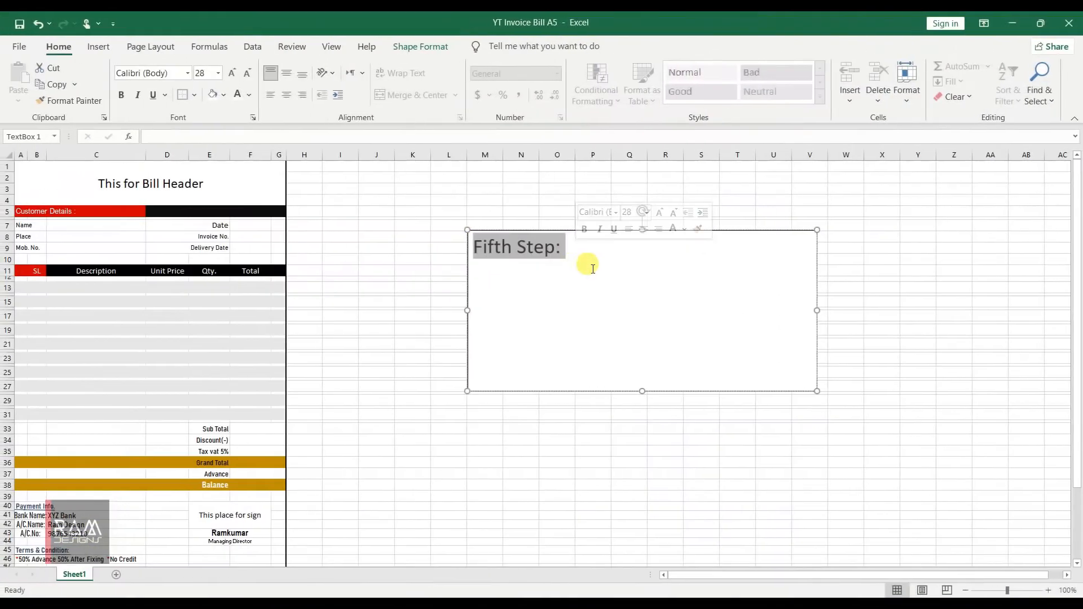
# Step: Recolour the hidden line "Add Formula..." under "Fifth Step:" in the text box to black
pyautogui.moveTo(468, 265); pyautogui.dragTo(666, 332)
pyautogui.click(249, 94)
pyautogui.click(248, 148)
pyautogui.click(524, 315)
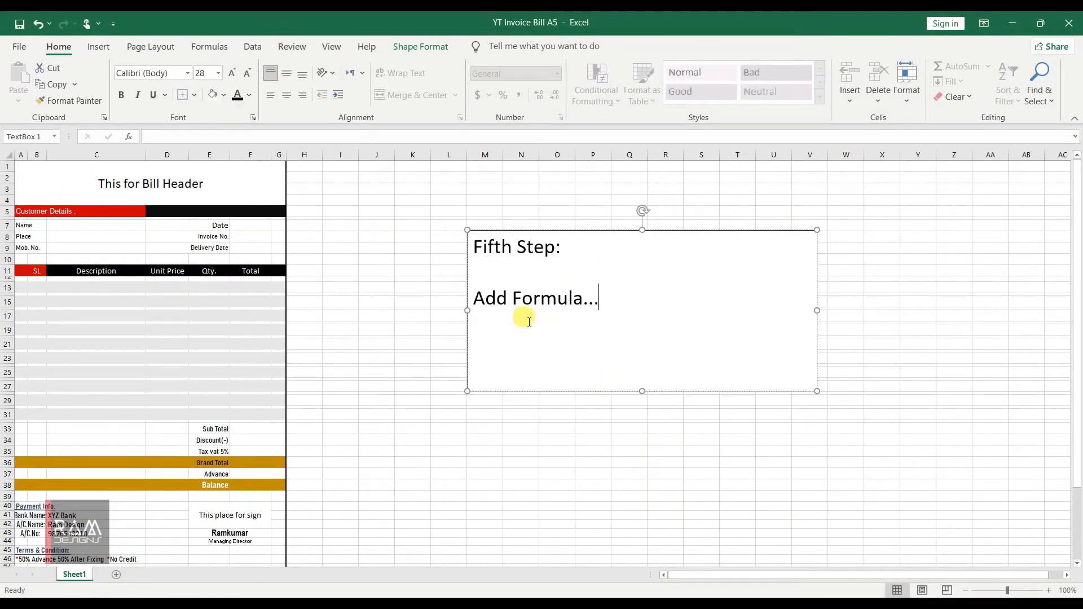
# Step: Enter the formula =D13*E13 in the first Total cell F13 to multiply unit price by quantity
pyautogui.click(161, 286)
pyautogui.click(246, 285)
pyautogui.doubleClick(246, 287)
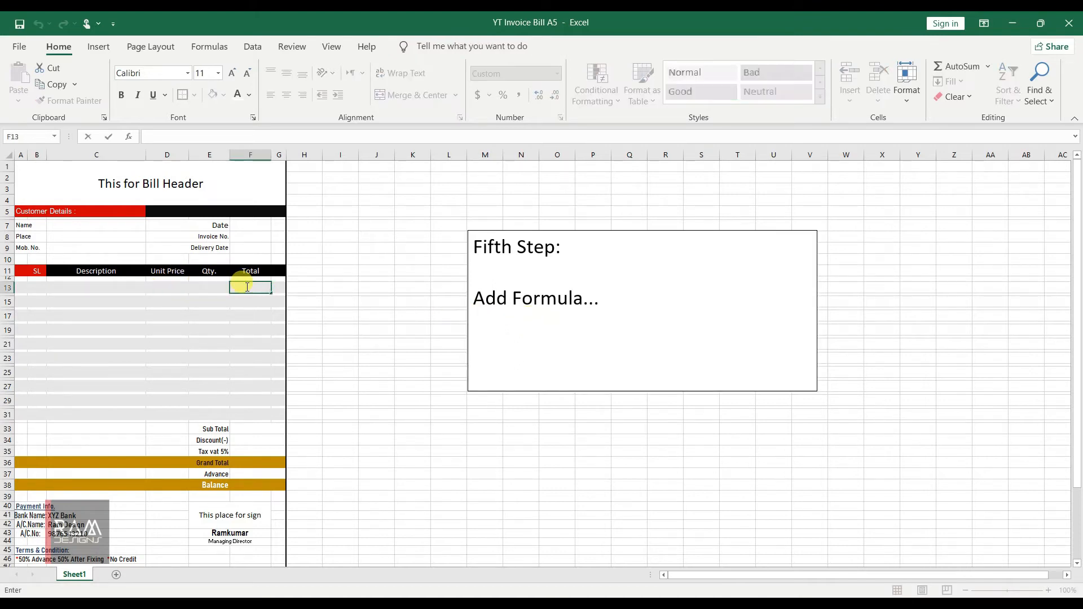
pyautogui.write('=')
pyautogui.click(163, 288)
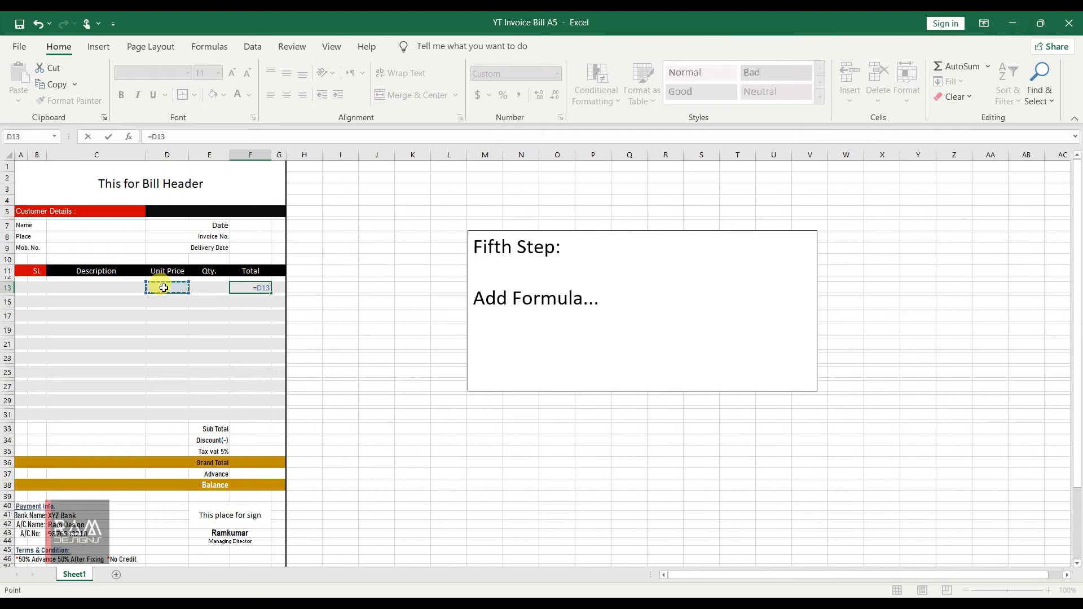
pyautogui.write('*')
pyautogui.click(206, 287)
pyautogui.press('Return')
# Step: Copy the Total formula from F13 and paste it into the next item row's Total cell, F15
pyautogui.rightClick(242, 286)
pyautogui.click(268, 273)
pyautogui.rightClick(246, 301)
pyautogui.click(280, 309)
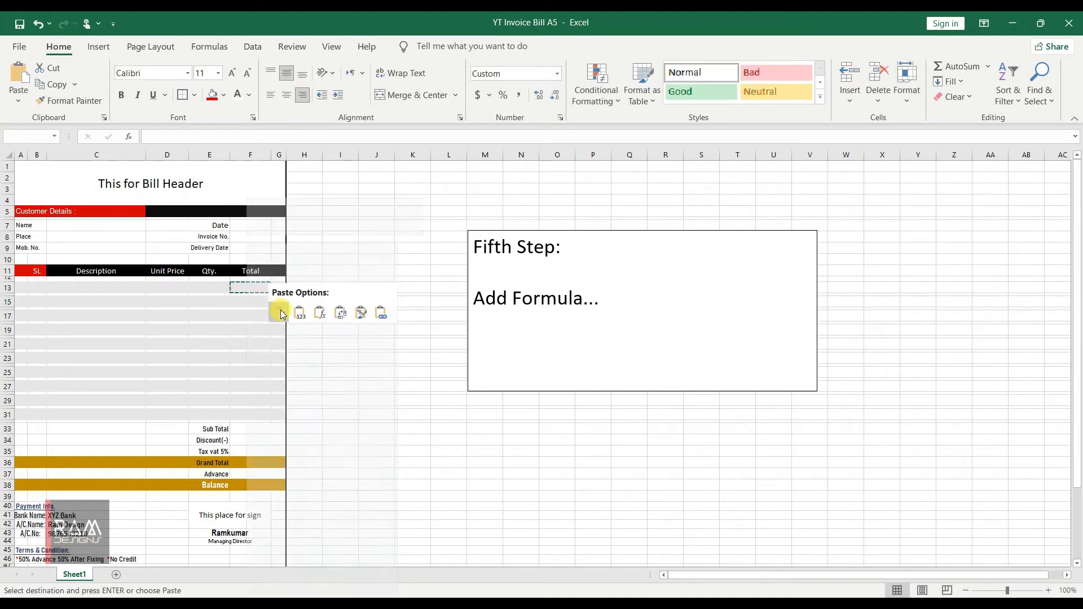
pyautogui.doubleClick(246, 305)
pyautogui.rightClick(249, 311)
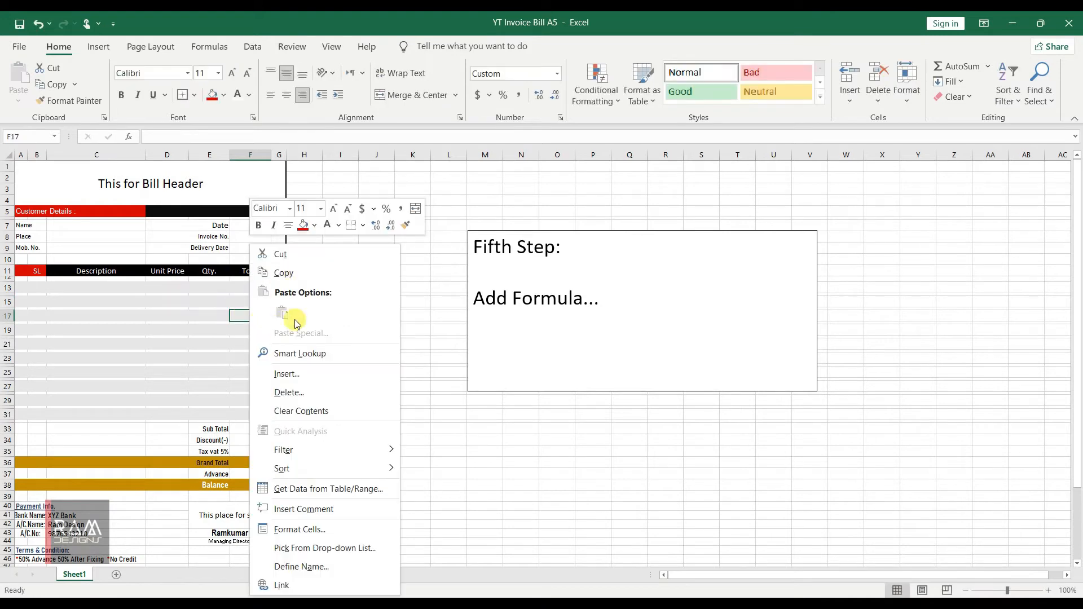
pyautogui.click(218, 302)
# Step: Copy the formula from F15 and paste it into the Total cells of every remaining item row, F17 through F31
pyautogui.rightClick(258, 307)
pyautogui.click(292, 273)
pyautogui.rightClick(257, 316)
pyautogui.click(288, 313)
pyautogui.rightClick(247, 330)
pyautogui.click(279, 313)
pyautogui.rightClick(249, 343)
pyautogui.click(278, 312)
pyautogui.rightClick(248, 355)
pyautogui.click(279, 313)
pyautogui.rightClick(247, 369)
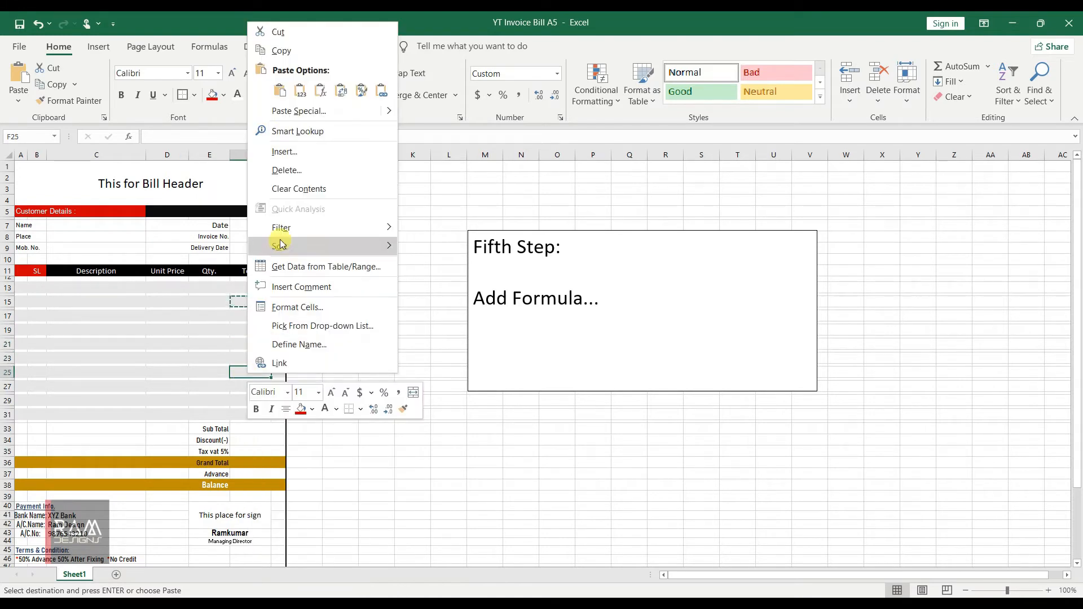
pyautogui.click(282, 88)
pyautogui.rightClick(249, 387)
pyautogui.click(289, 107)
pyautogui.rightClick(248, 399)
pyautogui.click(283, 114)
pyautogui.rightClick(249, 416)
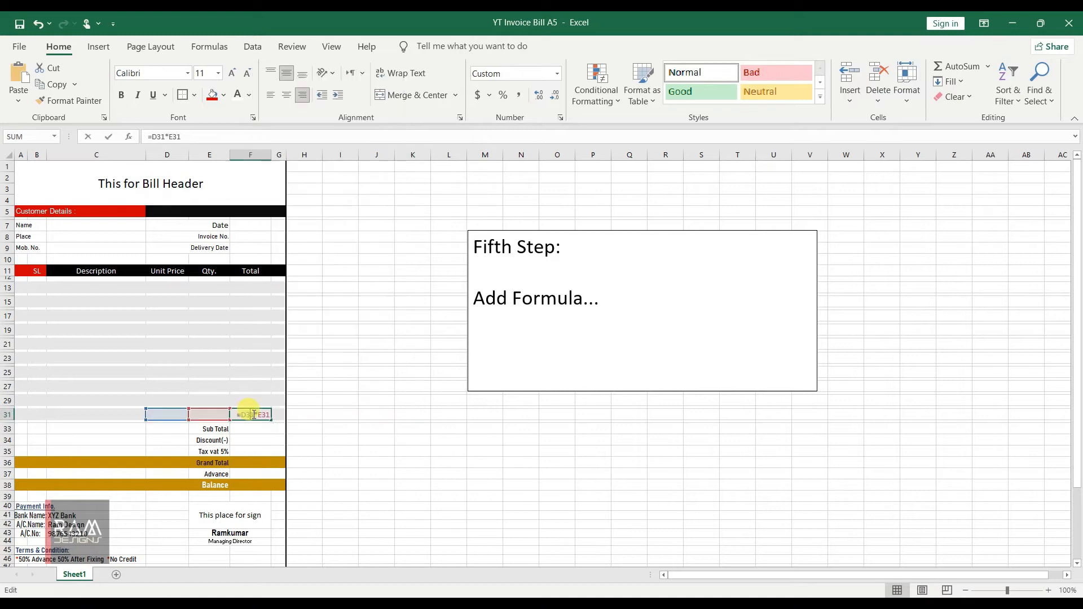
# Step: Test the Total formulas with unit price and quantity 5 and 6 in row 13, 7 and 9 in row 21, 6 and 2 in row 31
pyautogui.click(160, 286)
pyautogui.write('5')
pyautogui.press('Return')
pyautogui.click(201, 287)
pyautogui.write('6')
pyautogui.click(412, 356)
pyautogui.click(168, 341)
pyautogui.write('7')
pyautogui.click(191, 344)
pyautogui.write('9')
pyautogui.press('Return')
pyautogui.click(165, 416)
pyautogui.write('6')
pyautogui.click(200, 416)
pyautogui.write('2')
pyautogui.press('Return')
# Step: Clear the test unit prices and quantities from item rows 13, 21 and 31
pyautogui.click(209, 414)
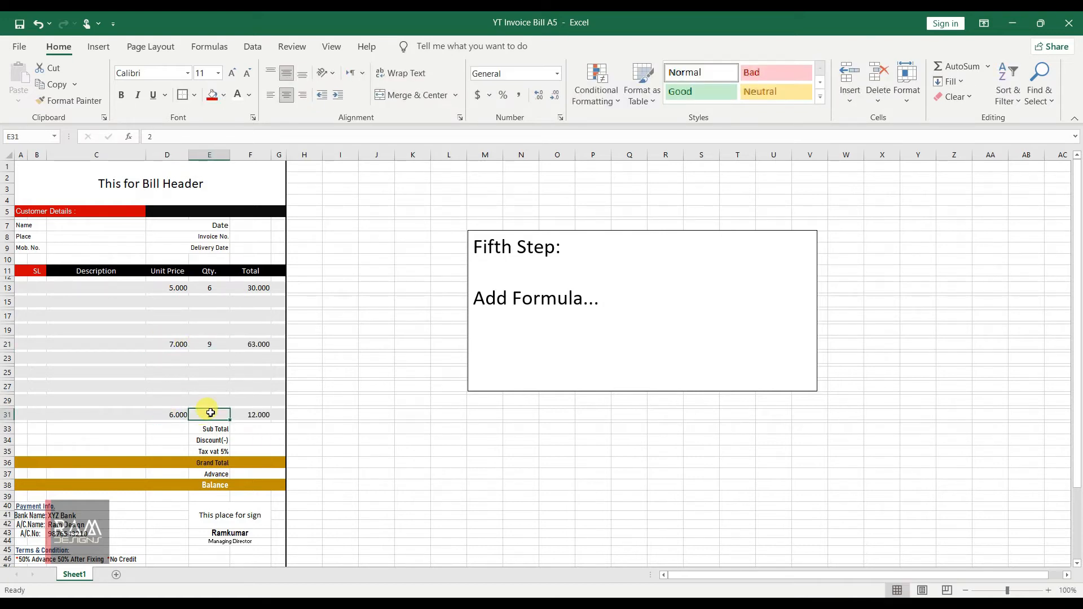
pyautogui.click(170, 412)
pyautogui.press('Delete')
pyautogui.click(182, 343)
pyautogui.press('Delete')
pyautogui.click(211, 343)
pyautogui.press('Delete')
pyautogui.click(210, 287)
pyautogui.press('Delete')
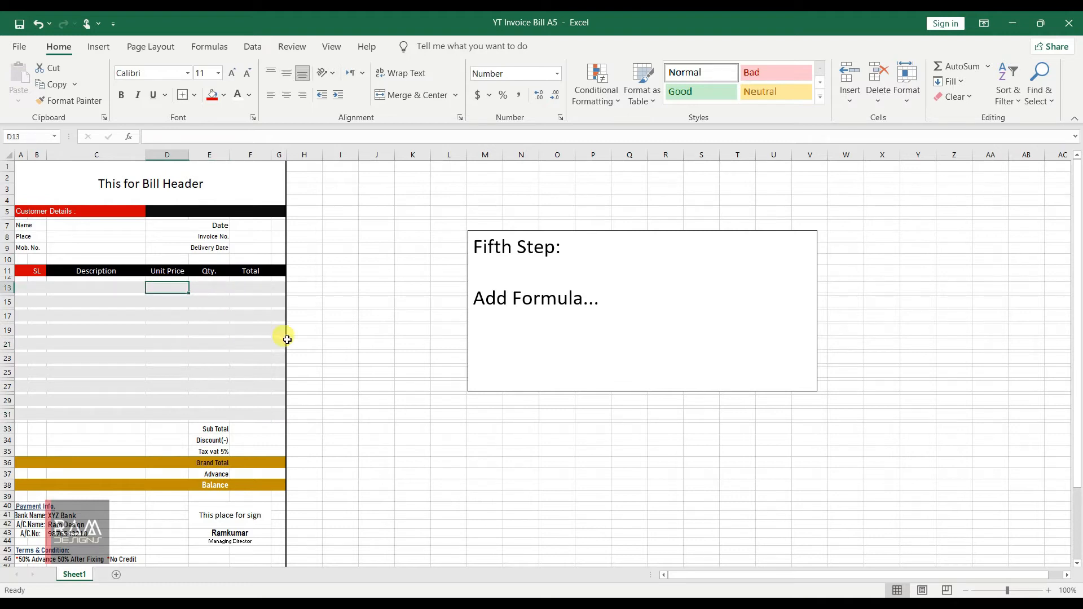
pyautogui.doubleClick(243, 289)
pyautogui.click(247, 362)
pyautogui.doubleClick(249, 387)
pyautogui.click(375, 379)
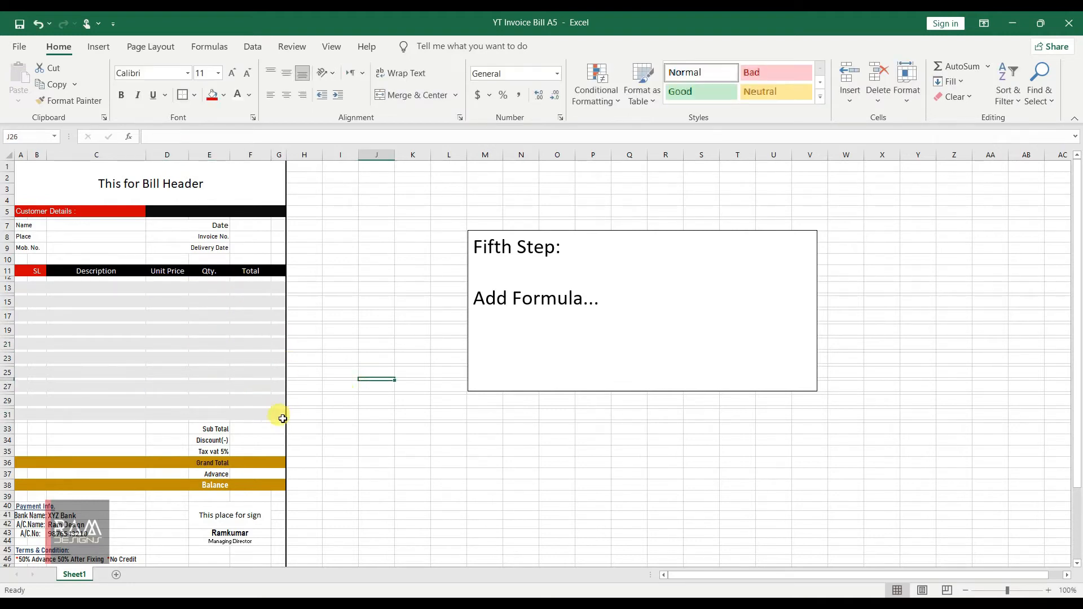
# Step: Insert an AutoSum in the Sub Total cell F33 covering all item totals from F13 down
pyautogui.click(251, 430)
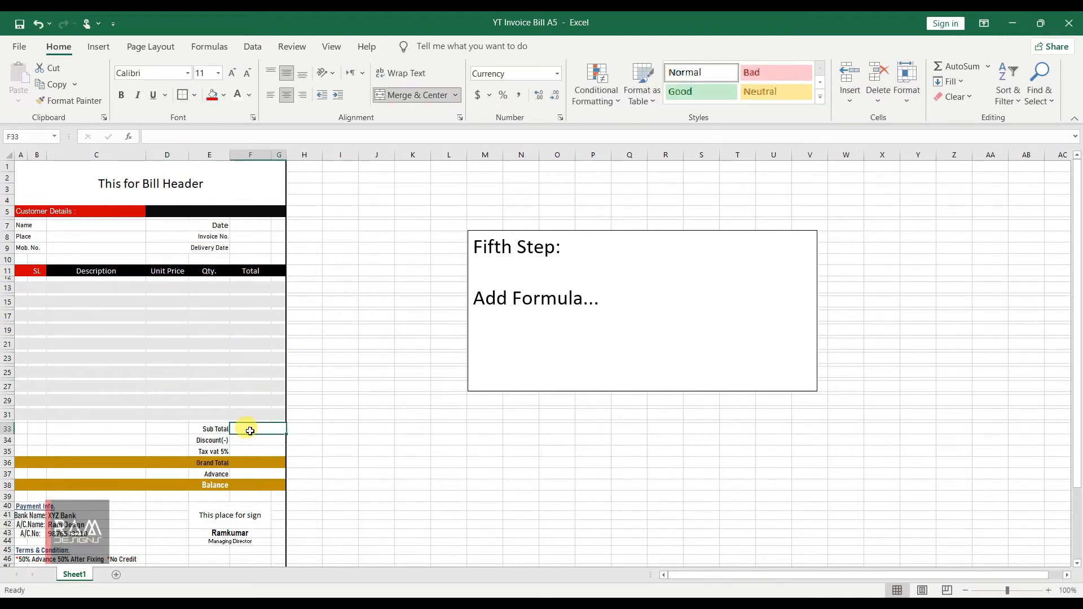
pyautogui.click(959, 67)
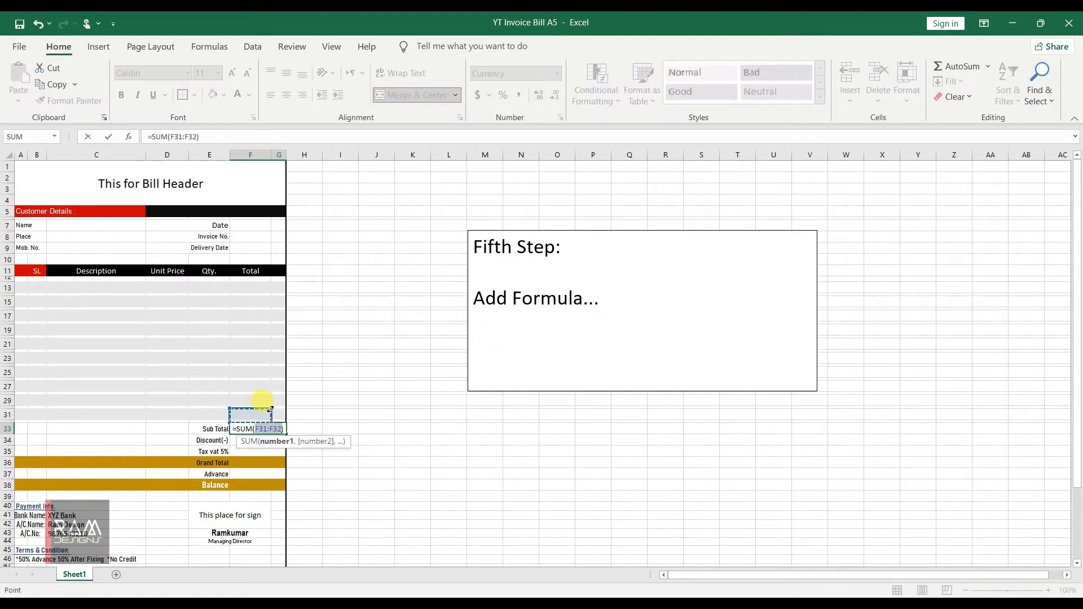
pyautogui.moveTo(270, 409); pyautogui.dragTo(266, 285)
pyautogui.press('Return')
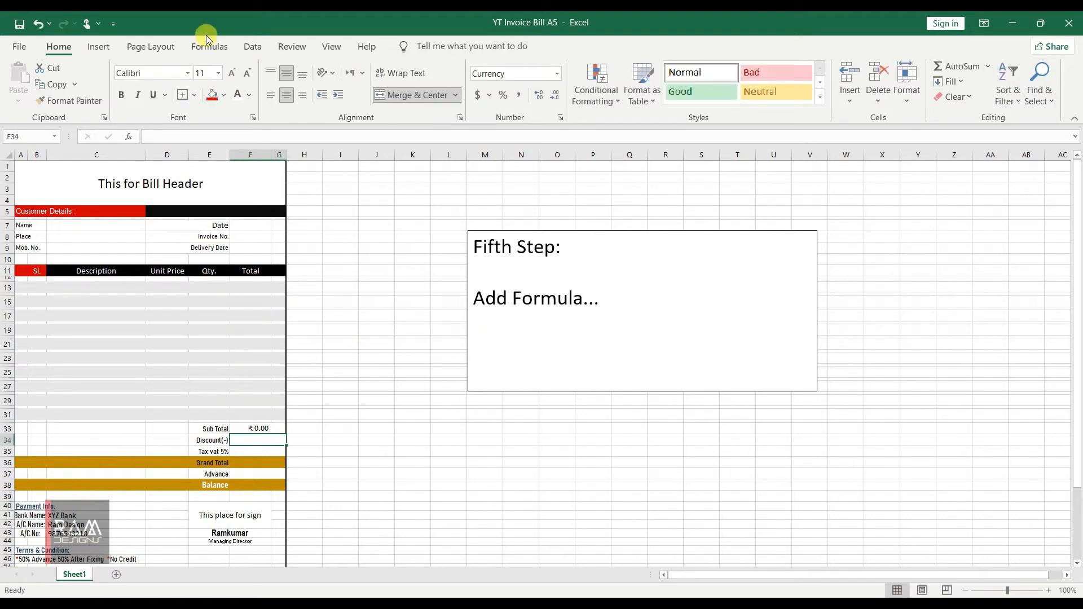
pyautogui.click(337, 451)
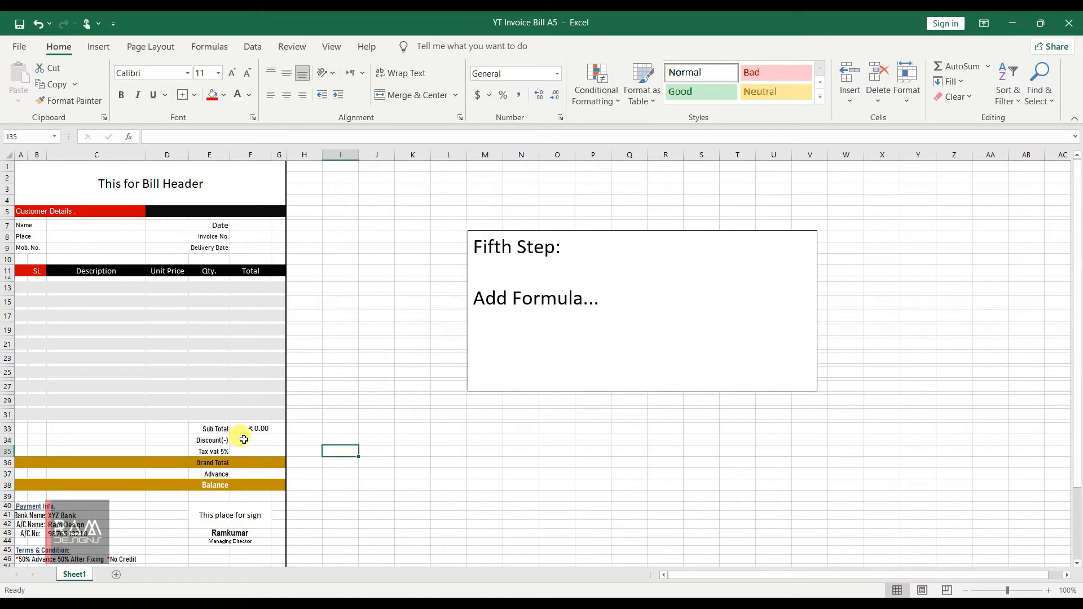
# Step: Enter the formula =(F33-F34)/100*5 in the Tax vat 5% cell F35
pyautogui.click(248, 439)
pyautogui.doubleClick(247, 449)
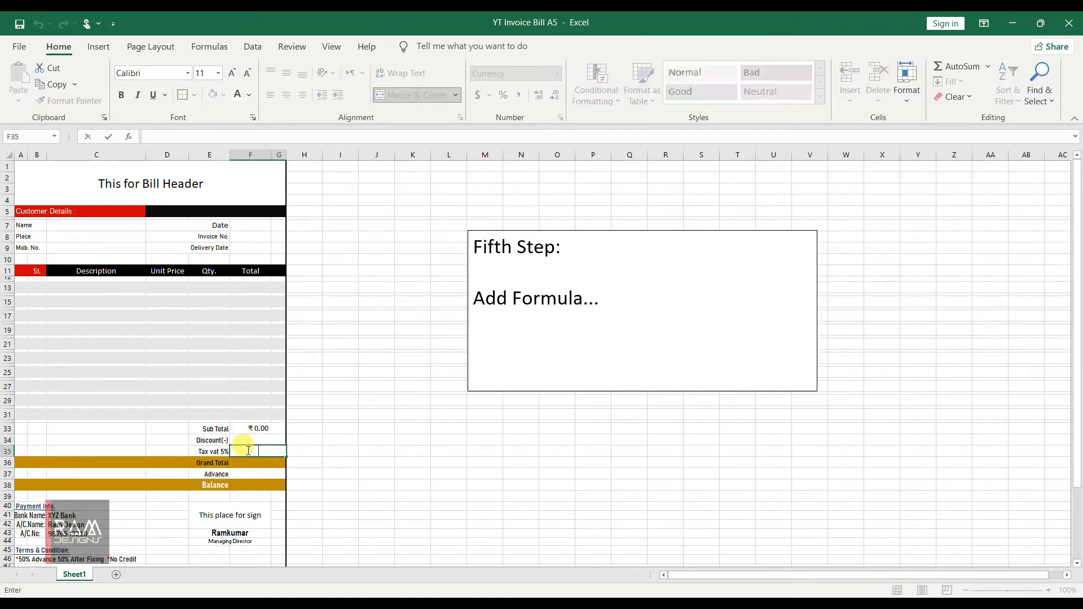
pyautogui.click(368, 461)
pyautogui.click(253, 449)
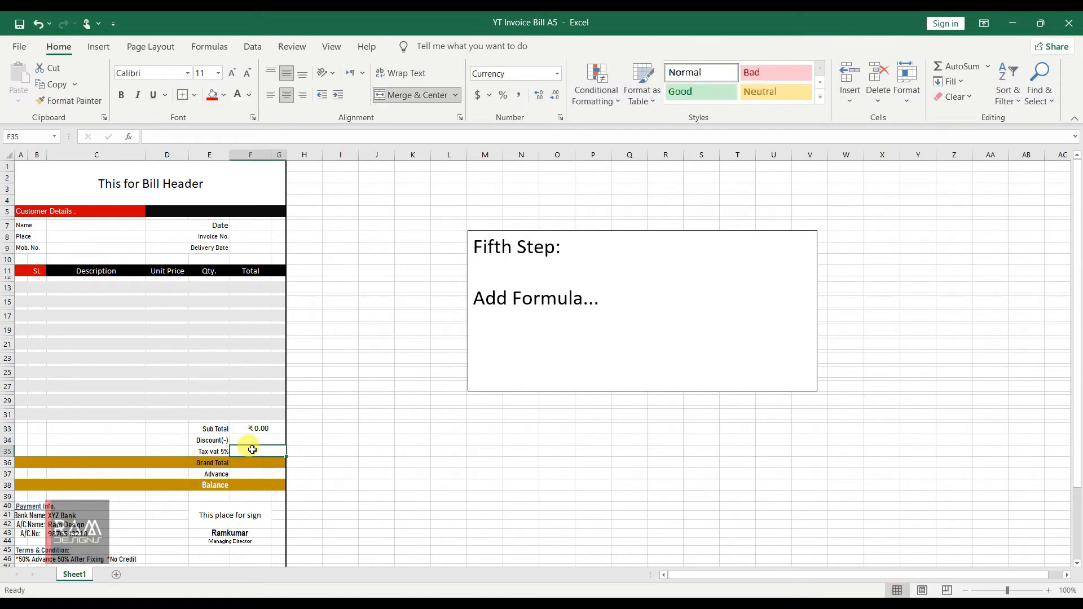
pyautogui.write('=(')
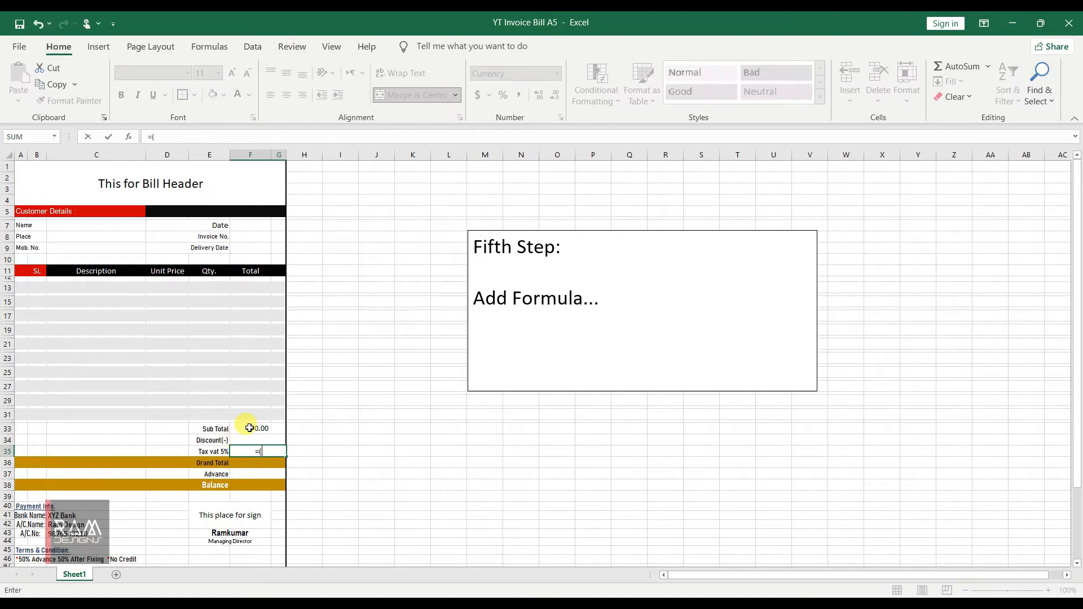
pyautogui.click(250, 428)
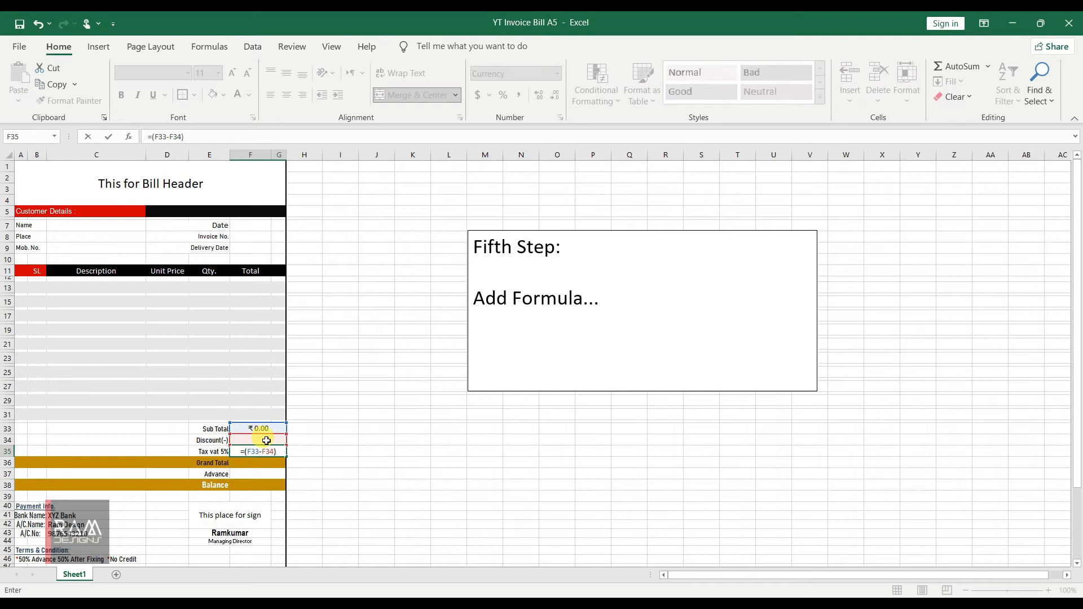
pyautogui.press('Return')
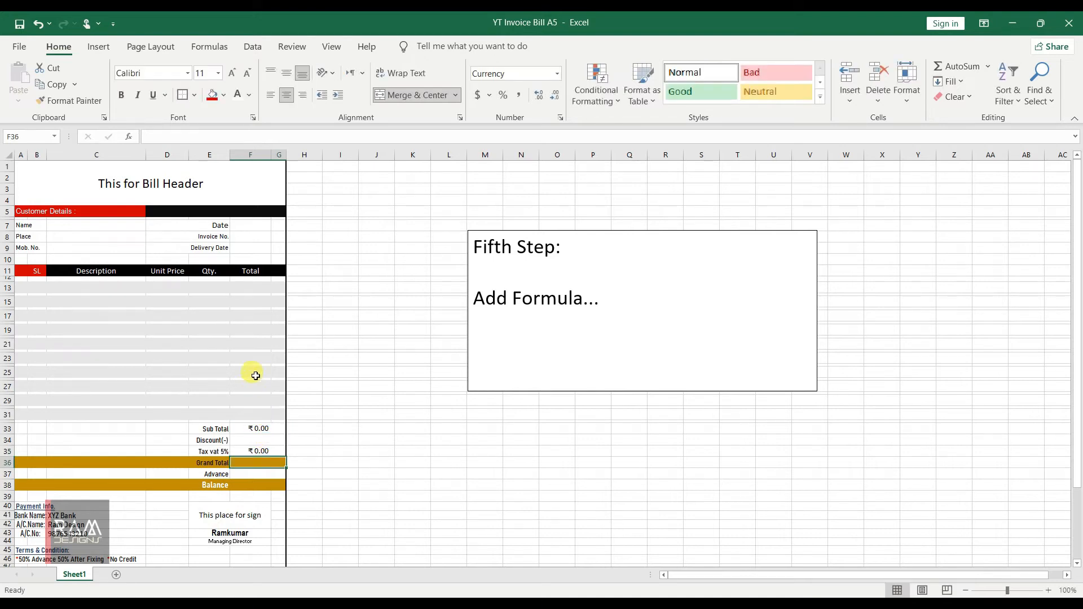
# Step: Test the tax formula with unit price 5 and quantity 6 in row 31 and a discount of 5
pyautogui.click(168, 414)
pyautogui.write('5')
pyautogui.click(211, 414)
pyautogui.write('6')
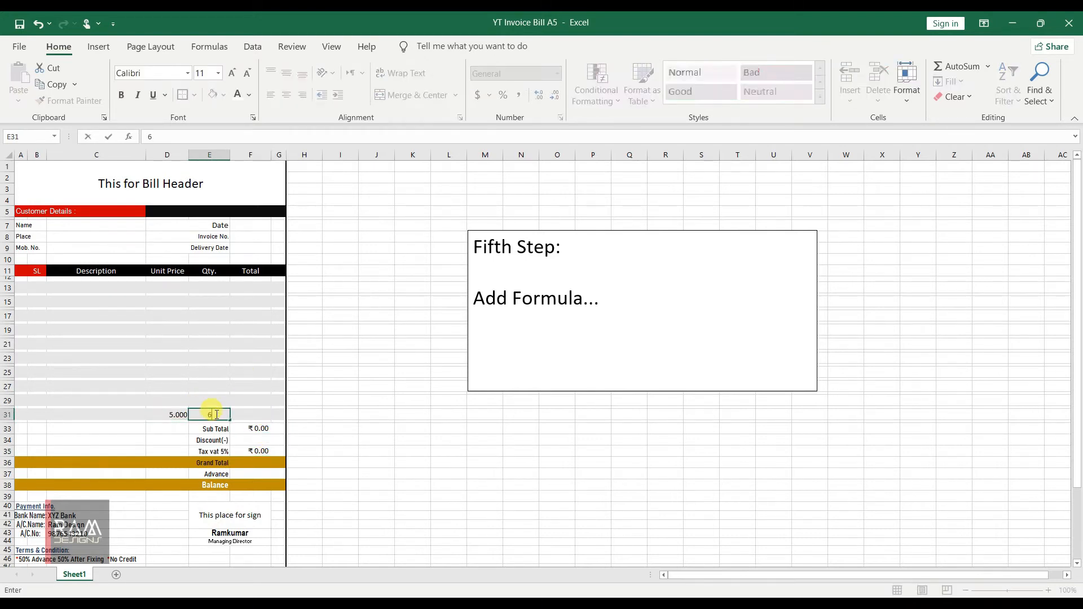
pyautogui.click(252, 437)
pyautogui.write('3')
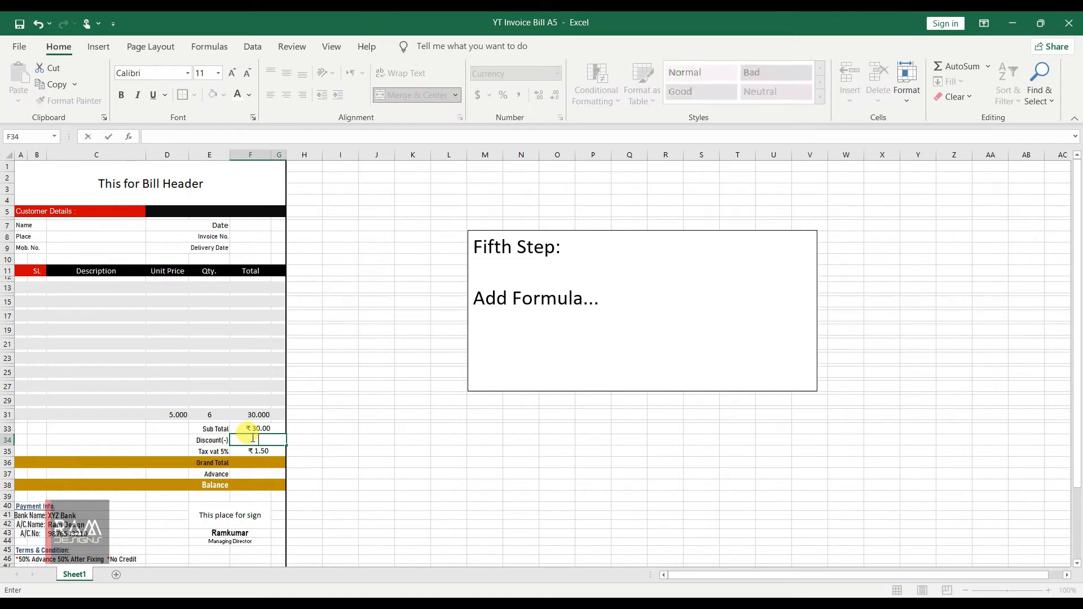
pyautogui.write('5')
pyautogui.press('Return')
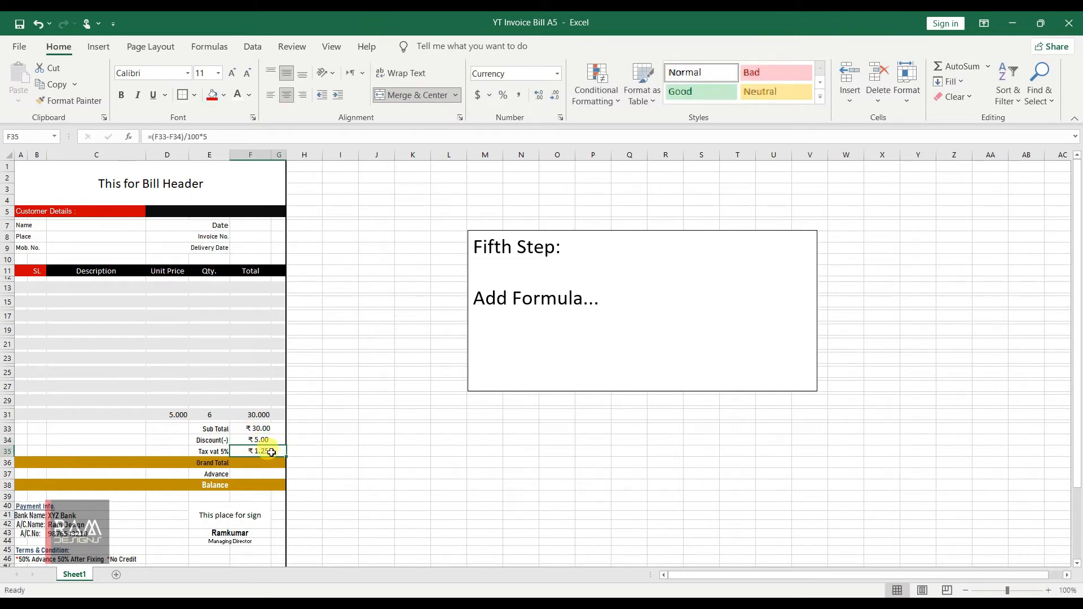
# Step: Clear the test unit price and quantity from row 31 and the test discount from F34
pyautogui.click(180, 415)
pyautogui.press('Delete')
pyautogui.click(208, 415)
pyautogui.press('Delete')
pyautogui.click(262, 440)
pyautogui.press('Delete')
pyautogui.click(372, 460)
# Step: Enter a formula in the Grand Total cell F36 that adds the Sub Total and the Tax vat 5% amount
pyautogui.click(245, 465)
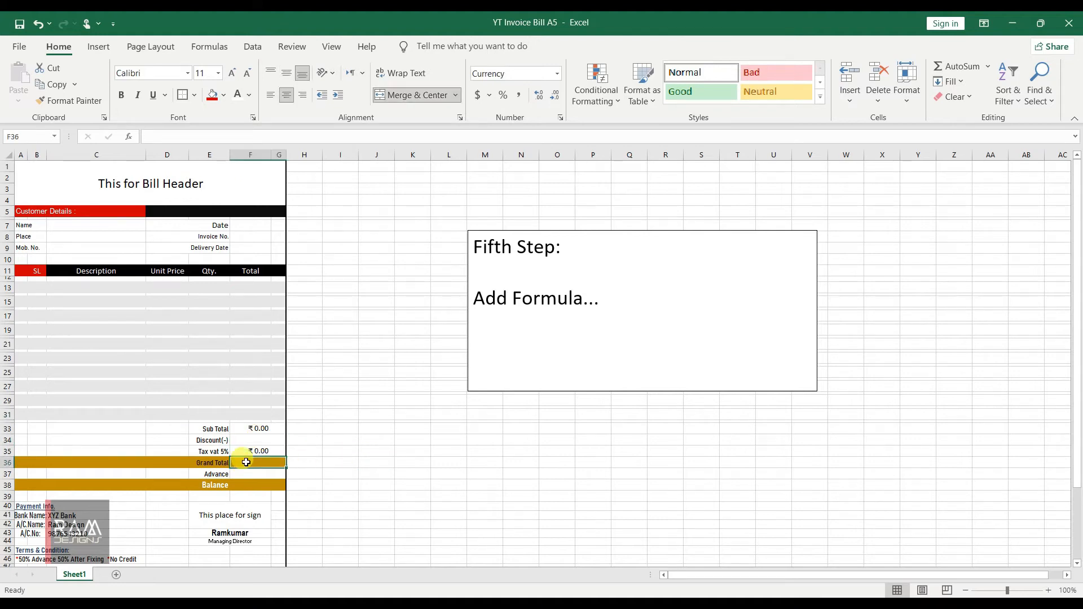
pyautogui.write('=')
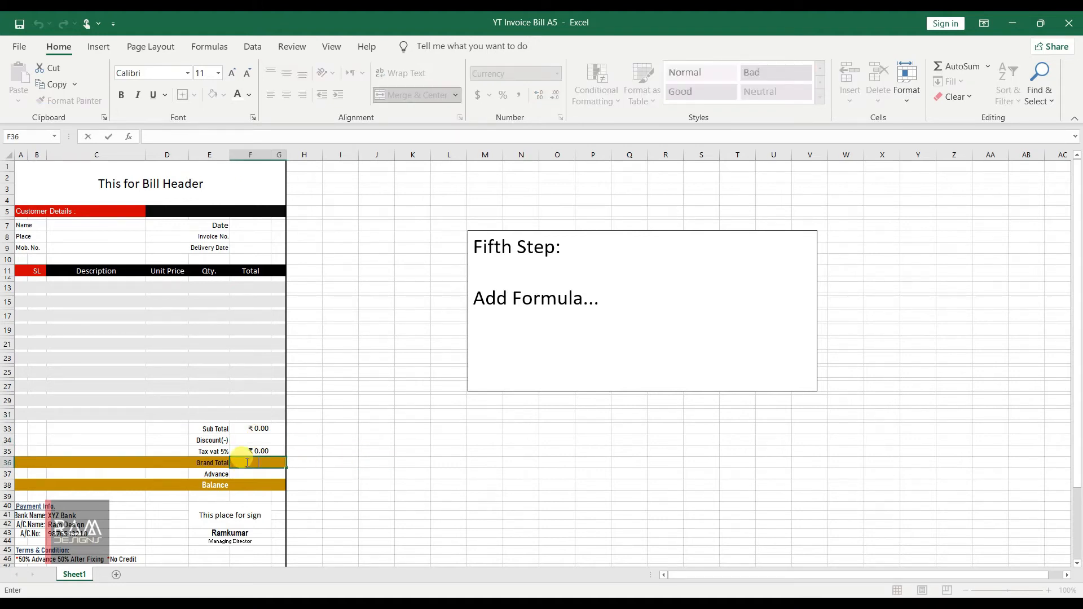
pyautogui.click(259, 430)
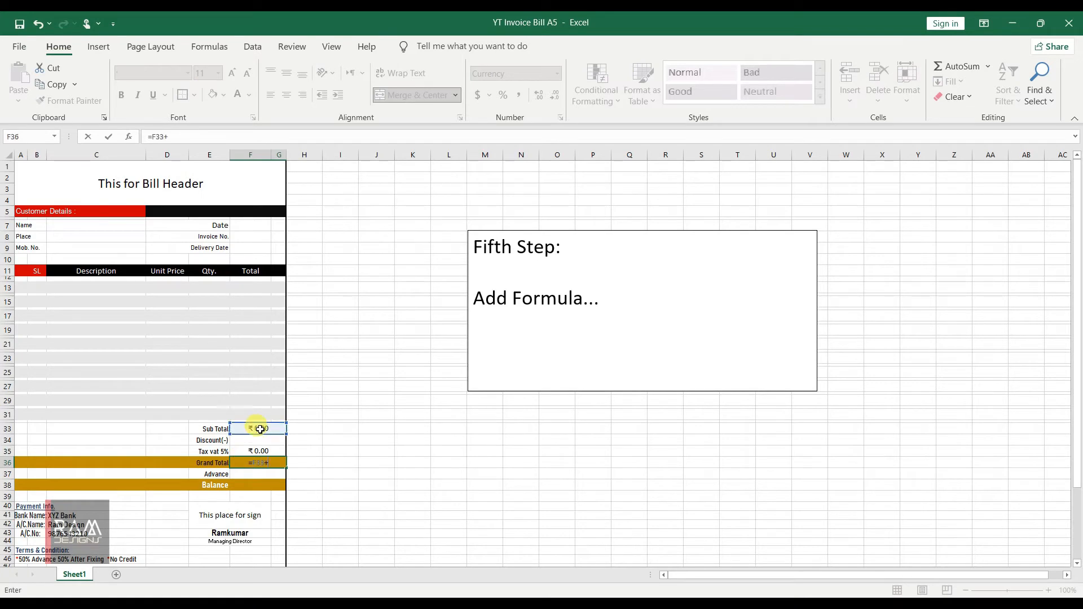
pyautogui.press('Return')
# Step: Enter the formula =F36-F37 in the Balance cell F38 to subtract the advance from the grand total
pyautogui.click(258, 485)
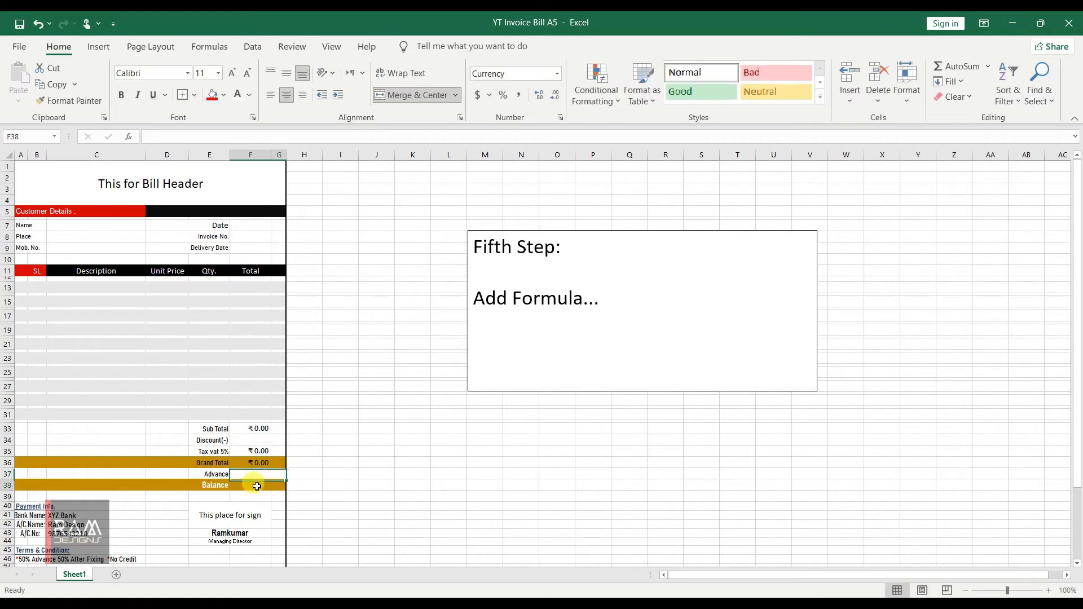
pyautogui.write('=')
pyautogui.click(270, 462)
pyautogui.write('-')
pyautogui.click(261, 473)
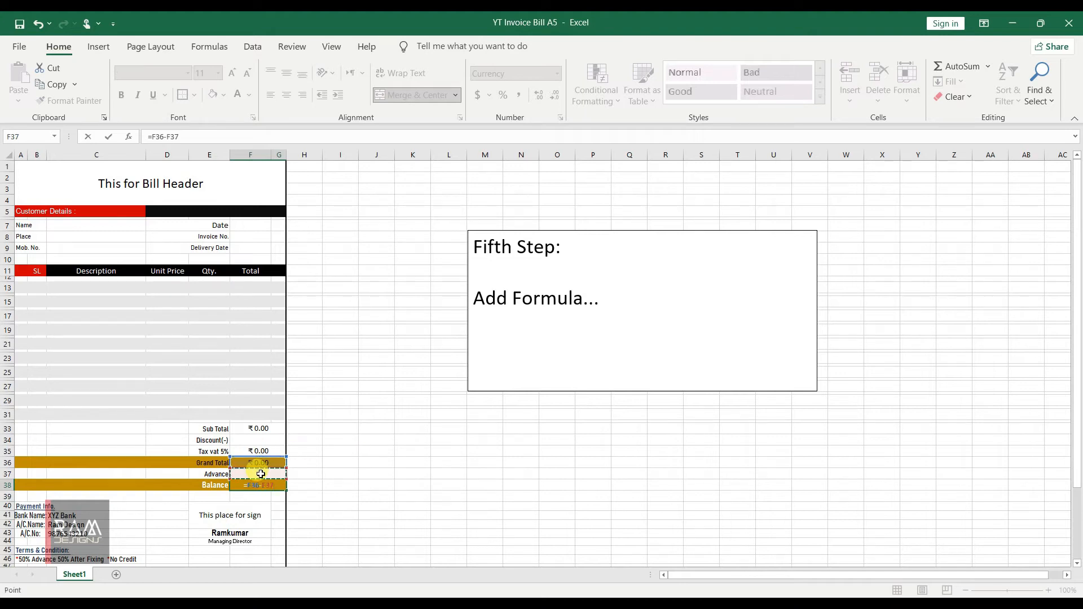
pyautogui.press('Return')
pyautogui.click(385, 505)
# Step: Test the invoice formulas with unit price 8 and quantity 6 in row 29, a discount of 4 and an advance of 10
pyautogui.click(169, 400)
pyautogui.write('8')
pyautogui.click(214, 400)
pyautogui.write('6')
pyautogui.click(249, 430)
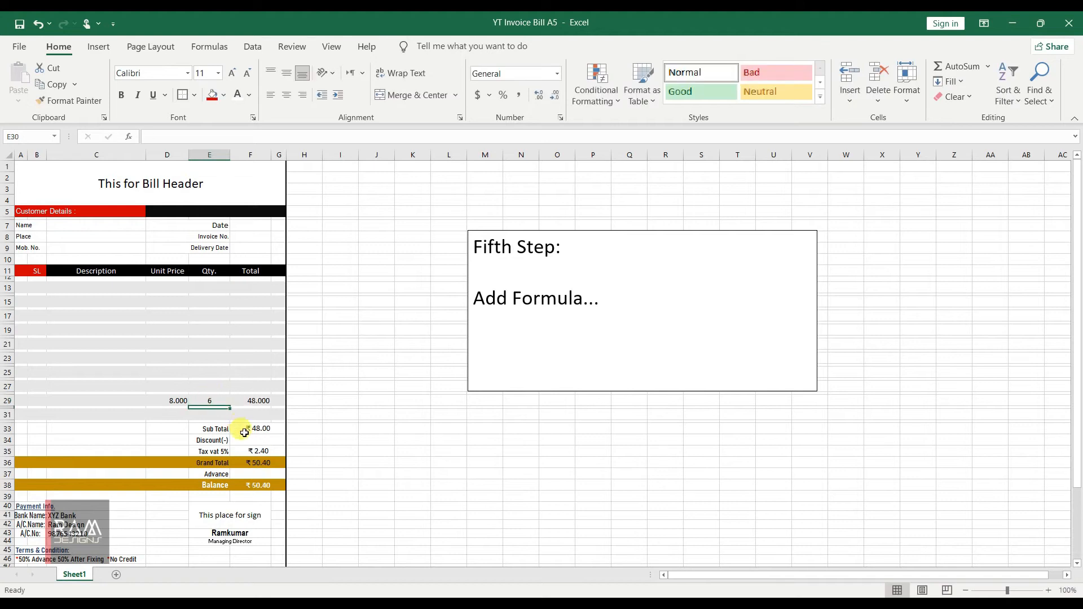
pyautogui.click(262, 439)
pyautogui.click(268, 449)
pyautogui.click(251, 474)
pyautogui.write('10')
pyautogui.press('Return')
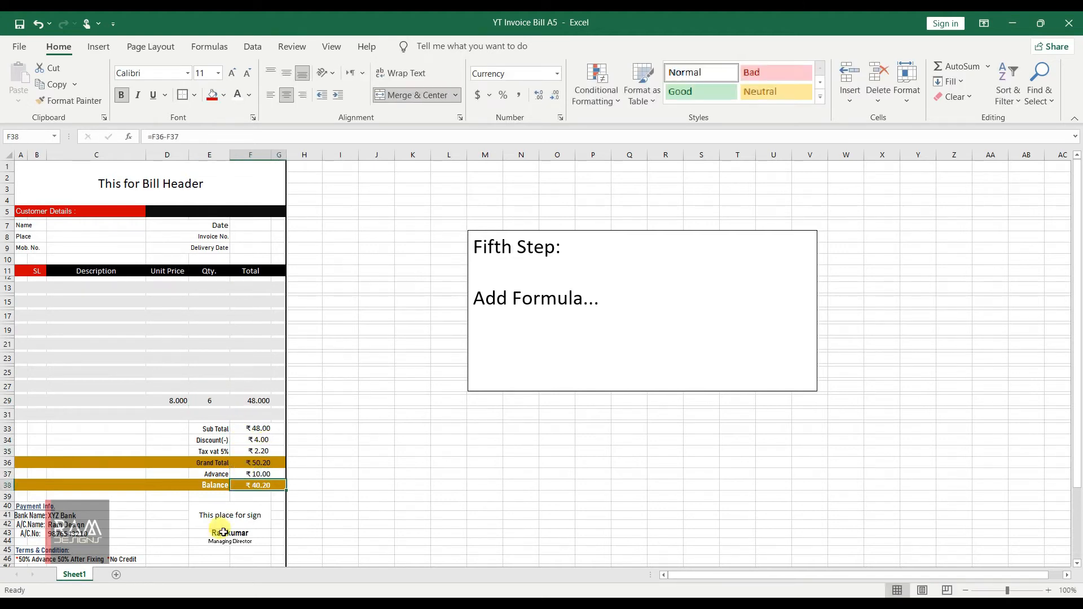
# Step: Change the note's second line to "Working..............." and clear the test unit price and quantity from row 29
pyautogui.click(480, 362)
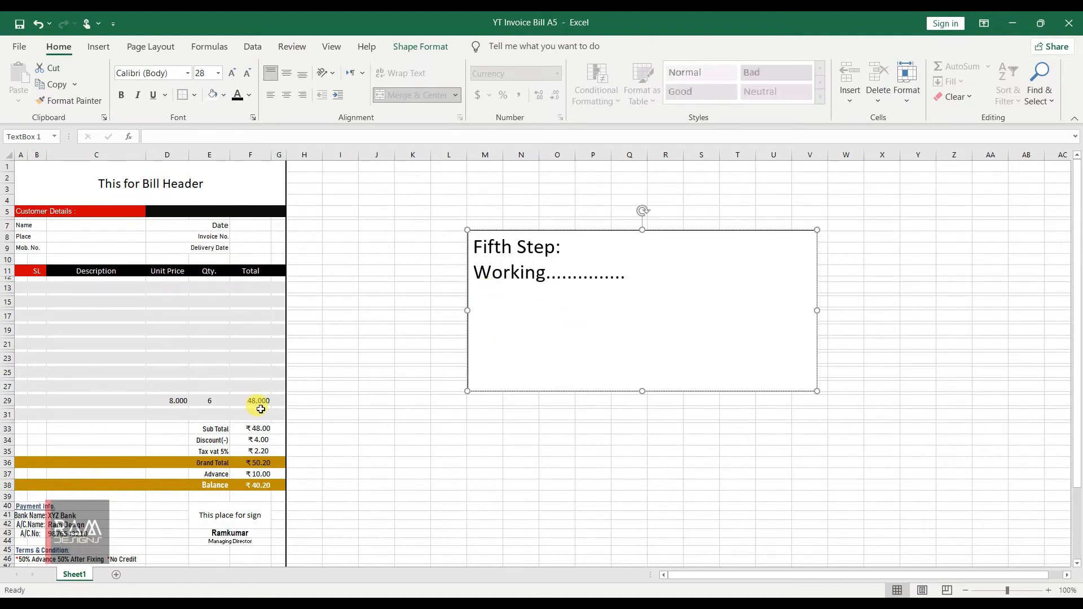
pyautogui.click(182, 393)
pyautogui.press('Delete')
pyautogui.click(212, 398)
pyautogui.press('Delete')
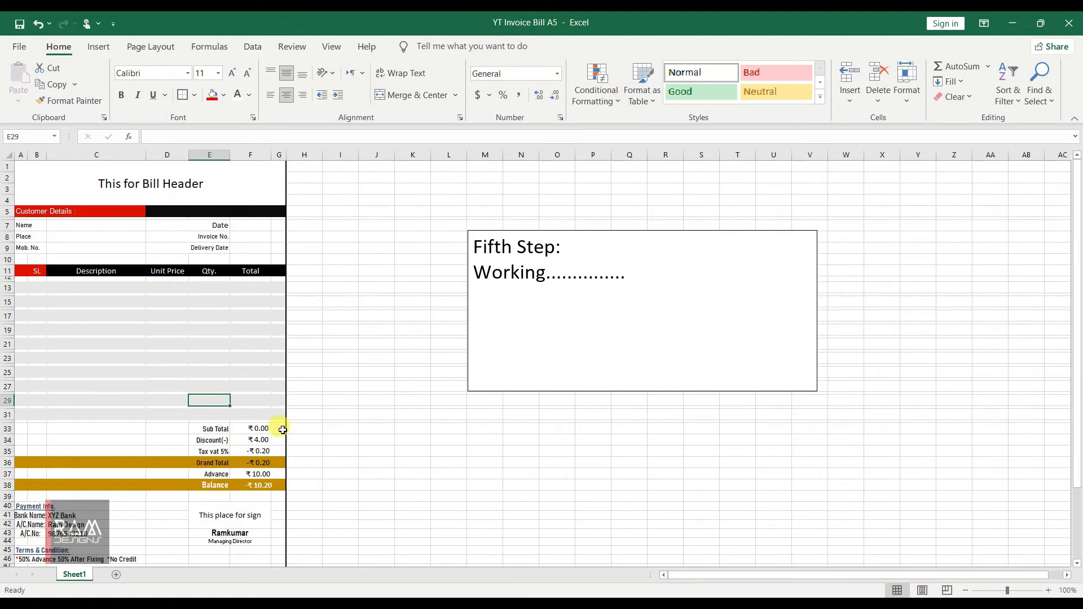
# Step: Clear the test discount from F34 and the test advance from F37
pyautogui.click(261, 441)
pyautogui.press('Delete')
pyautogui.click(252, 474)
pyautogui.press('Delete')
pyautogui.click(327, 482)
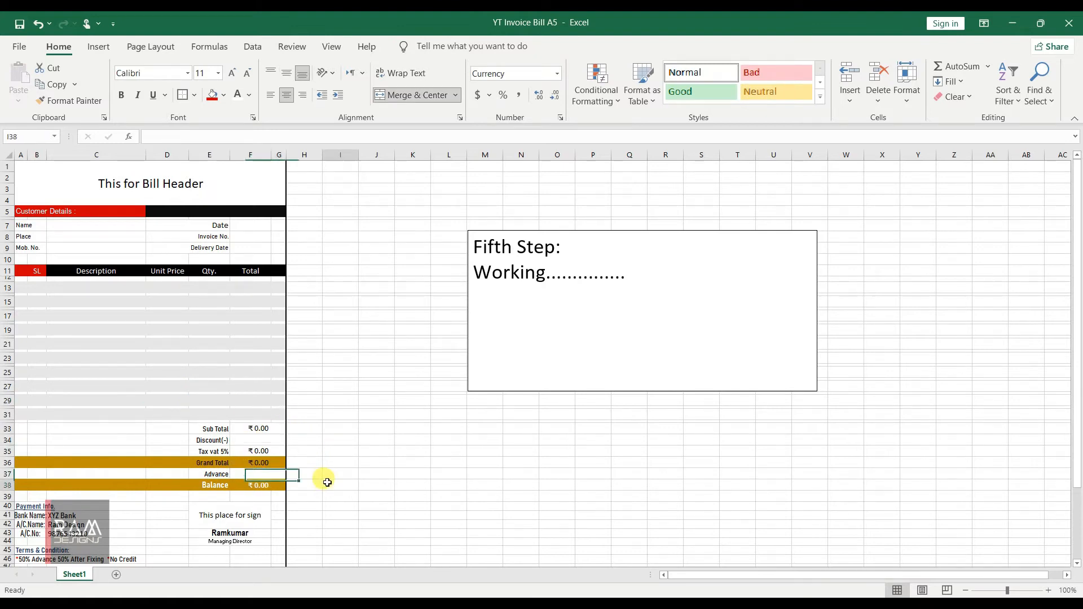
pyautogui.scroll(-1, 314, 395)
pyautogui.scroll(1, 316, 398)
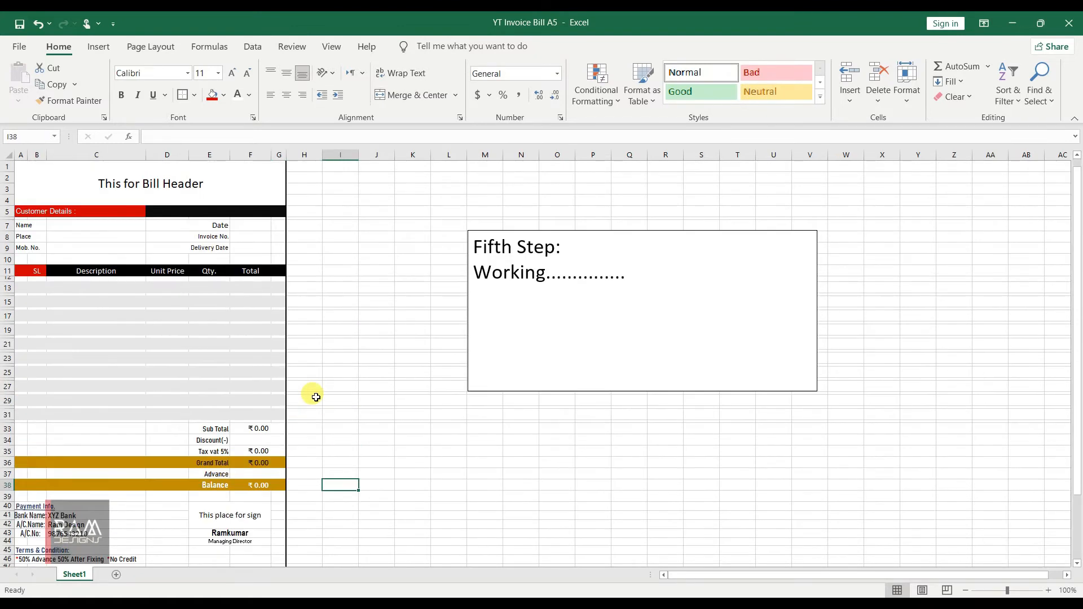
# Step: Replace the text box note with "Final Checking"
pyautogui.click(523, 343)
pyautogui.moveTo(688, 285); pyautogui.dragTo(367, 224)
pyautogui.write('Final Checking')
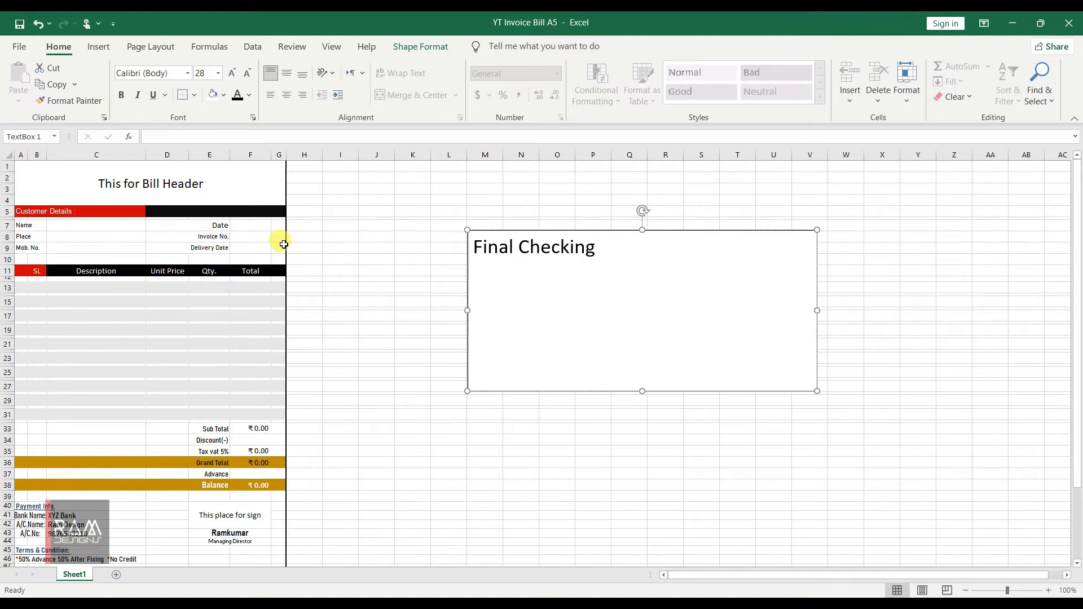
# Step: Enter a test unit price of 2 and quantity of 2 in rows 13, 15 and 17
pyautogui.click(169, 285)
pyautogui.write('2')
pyautogui.click(213, 285)
pyautogui.write('2')
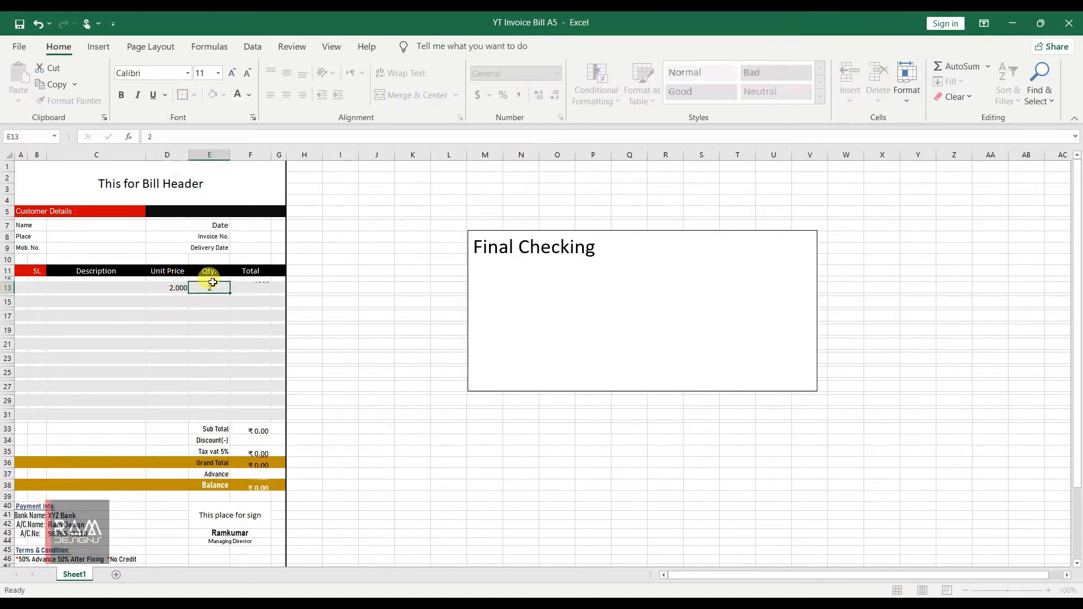
pyautogui.click(163, 302)
pyautogui.write('2')
pyautogui.click(206, 302)
pyautogui.write('2')
pyautogui.click(181, 315)
pyautogui.write('2')
pyautogui.click(198, 316)
pyautogui.write('2')
# Step: Enter a test unit price of 2 and quantity of 2 in rows 19, 21 and 23
pyautogui.click(176, 327)
pyautogui.write('2')
pyautogui.click(209, 328)
pyautogui.write('2')
pyautogui.click(164, 341)
pyautogui.write('2')
pyautogui.click(205, 343)
pyautogui.write('2')
pyautogui.click(169, 358)
pyautogui.write('2')
pyautogui.press('Return')
pyautogui.click(212, 358)
pyautogui.write('2')
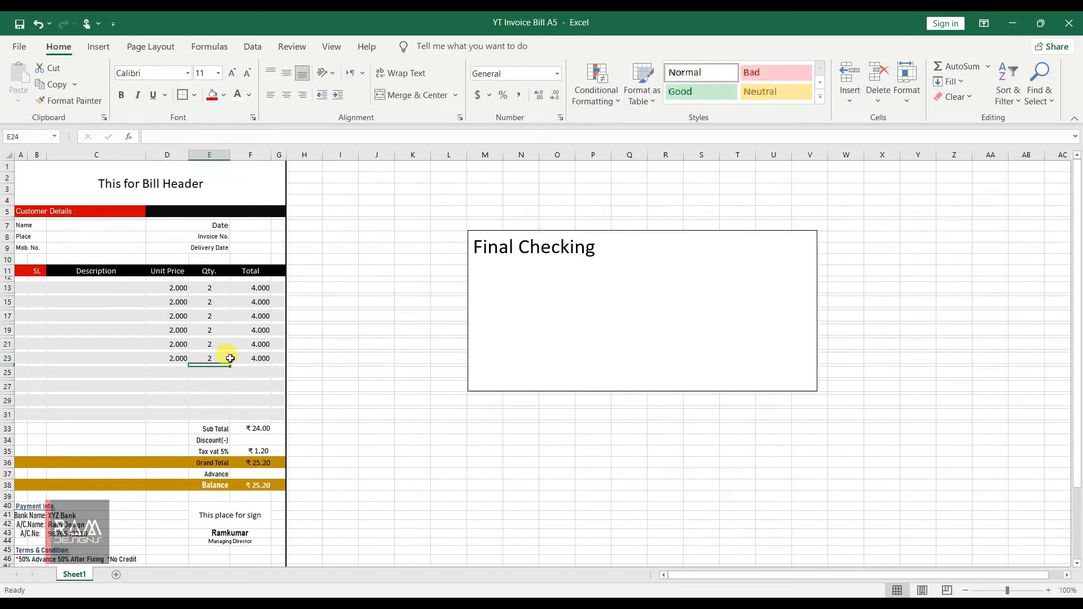
# Step: Fill rows 25 and 27 with a test unit price of 2 and quantity of 2
pyautogui.click(162, 372)
pyautogui.write('2')
pyautogui.press('Return')
pyautogui.click(209, 369)
pyautogui.write('2')
pyautogui.click(164, 385)
pyautogui.write('2')
pyautogui.click(218, 385)
pyautogui.write('2')
# Step: Fill rows 29 and 31 with a test unit price of 2 and quantity of 2
pyautogui.click(173, 399)
pyautogui.write('2')
pyautogui.click(207, 398)
pyautogui.write('2')
pyautogui.press('Return')
pyautogui.click(160, 414)
pyautogui.write('2')
pyautogui.click(203, 413)
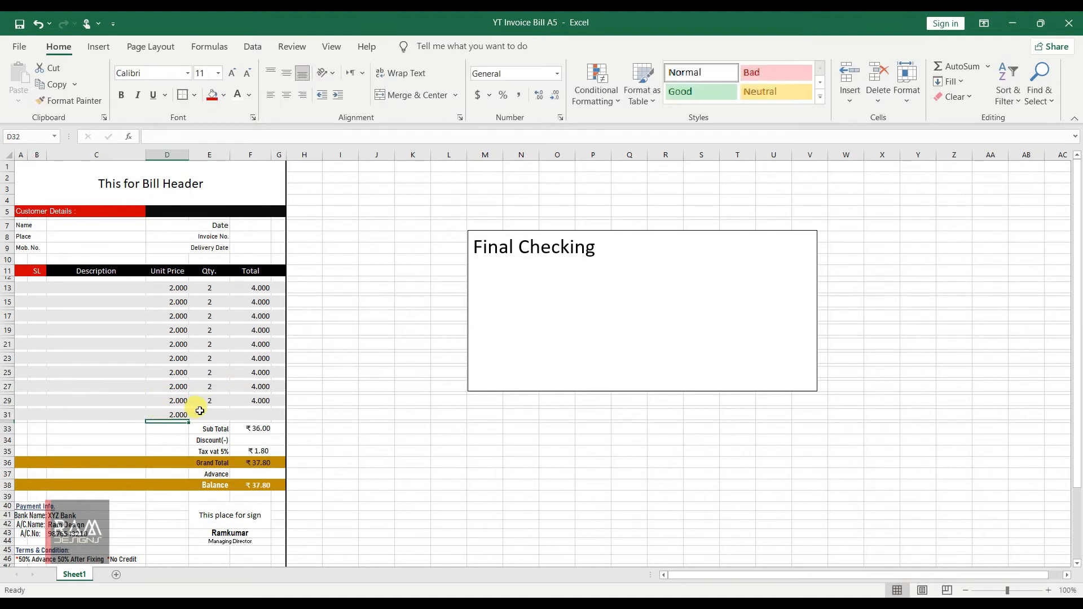
pyautogui.write('2')
pyautogui.press('Return')
# Step: Enter a test discount of 5 in F34 and a test advance of 10 in F37
pyautogui.click(253, 441)
pyautogui.write('5')
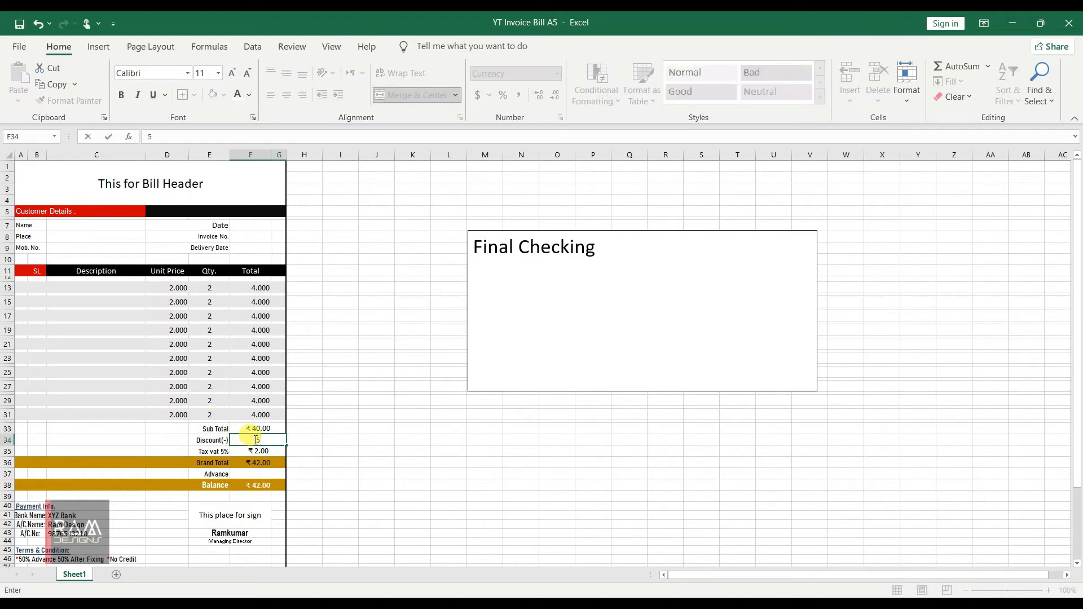
pyautogui.press('Return')
pyautogui.click(251, 473)
pyautogui.write('10')
pyautogui.press('Return')
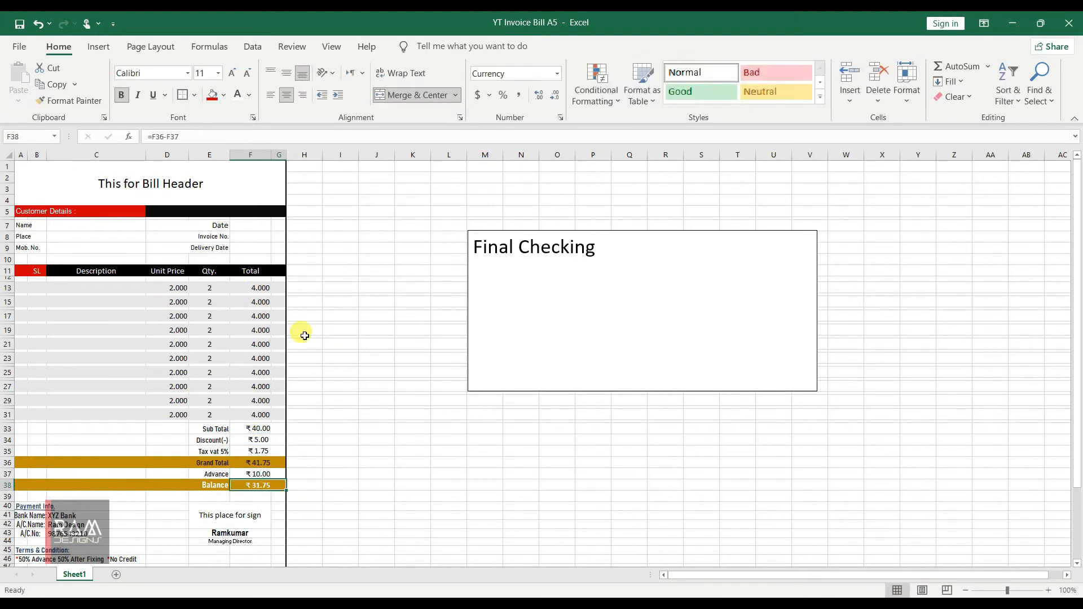
# Step: Undo all the test entries for unit price, quantity, discount and advance
pyautogui.hotkey('ctrl', 'z')
pyautogui.hotkey('ctrl', 'z')
pyautogui.hotkey('ctrl', 'z')
pyautogui.hotkey('ctrl', 'z')
pyautogui.hotkey('ctrl', 'z')
pyautogui.hotkey('ctrl', 'z')
pyautogui.hotkey('ctrl', 'z')
pyautogui.hotkey('ctrl', 'z')
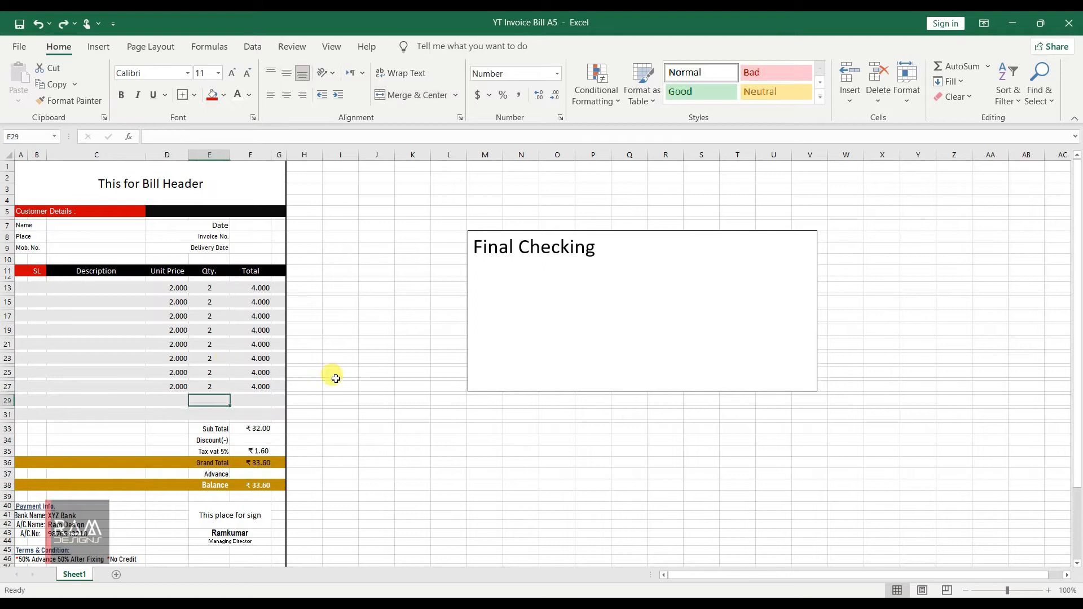
pyautogui.hotkey('ctrl', 'z')
pyautogui.hotkey('ctrl', 'z')
pyautogui.hotkey('ctrl', 'z')
pyautogui.hotkey('ctrl', 'z')
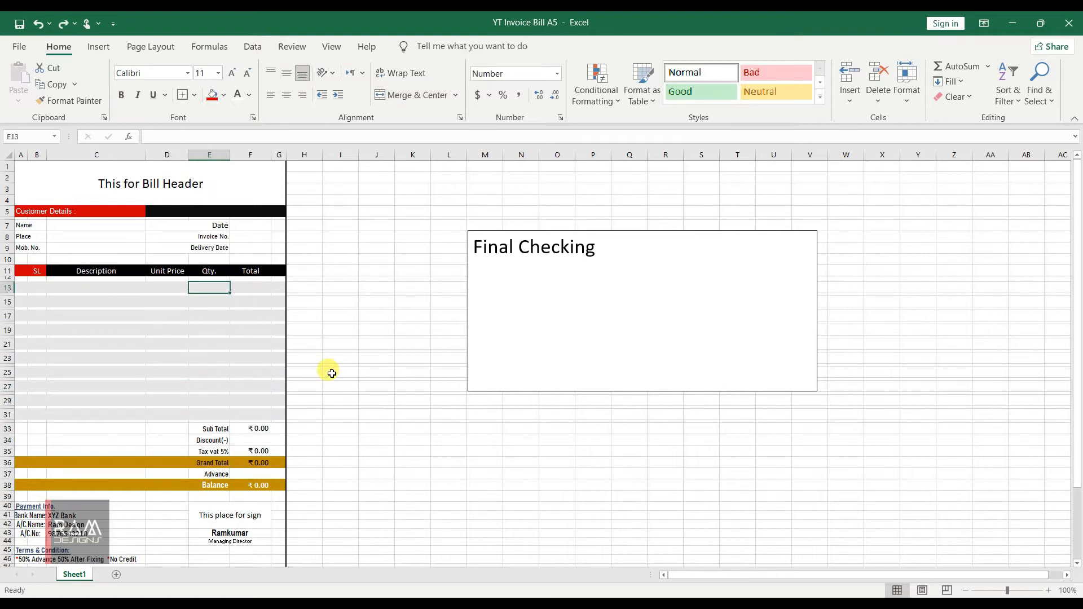
pyautogui.click(353, 379)
pyautogui.hotkey('ctrl', 'z')
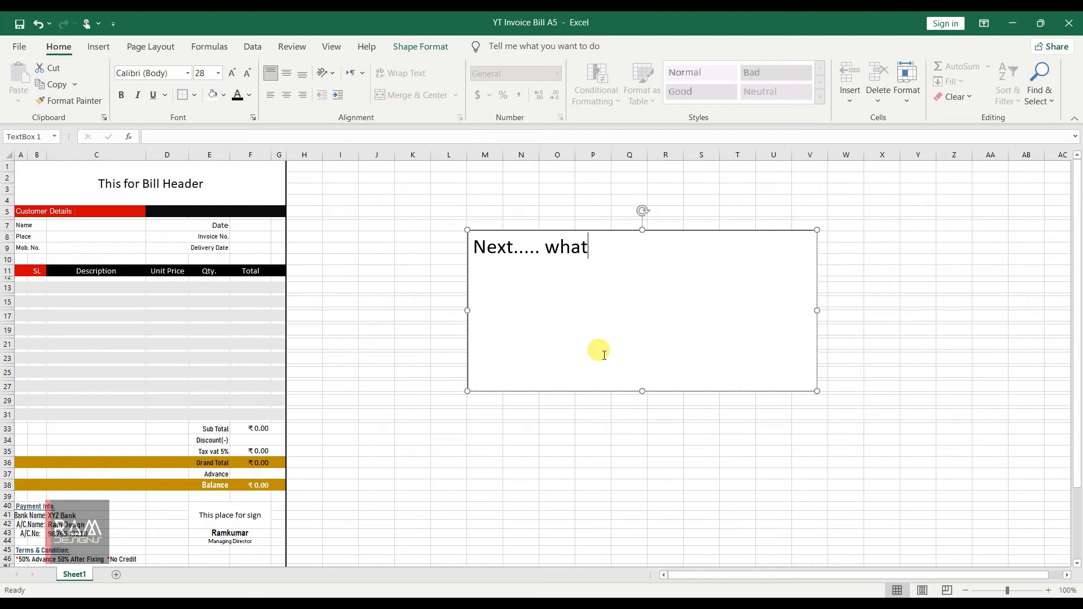
# Step: Replace the text box note with "signature" and, below it, "just open Photoshop...."
pyautogui.press('BackSpace')
pyautogui.press('BackSpace')
pyautogui.press('BackSpace')
pyautogui.press('BackSpace')
pyautogui.press('BackSpace')
pyautogui.press('BackSpace')
pyautogui.press('BackSpace')
pyautogui.press('BackSpace')
pyautogui.press('BackSpace')
pyautogui.press('BackSpace')
pyautogui.press('BackSpace')
pyautogui.press('BackSpace')
pyautogui.press('BackSpace')
pyautogui.press('BackSpace')
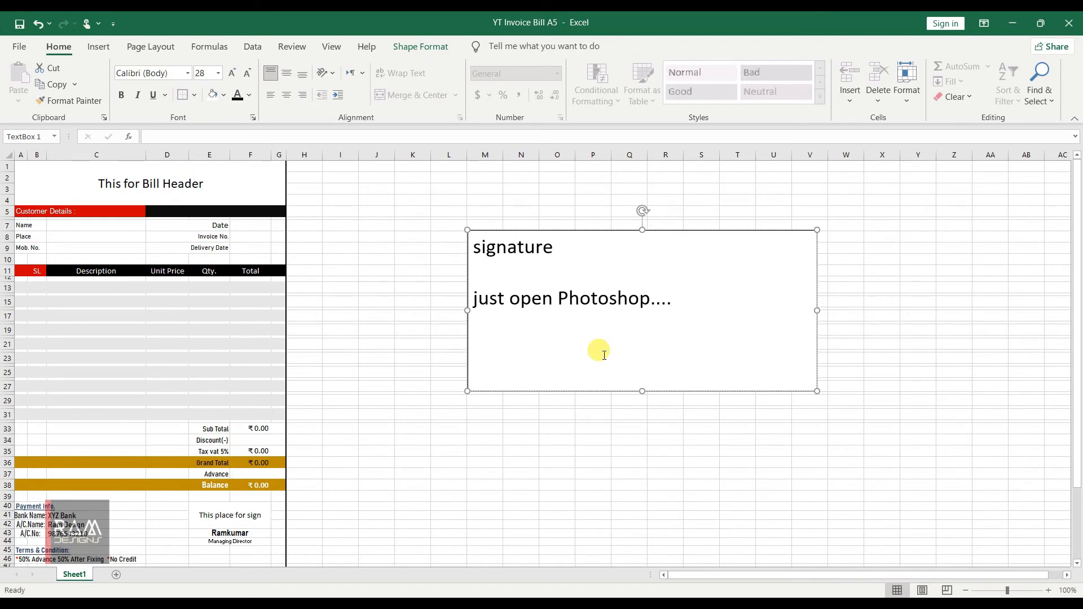
# Step: Switch to Photoshop and set up a blank white document of 500 × 500 pixels
pyautogui.press('super')
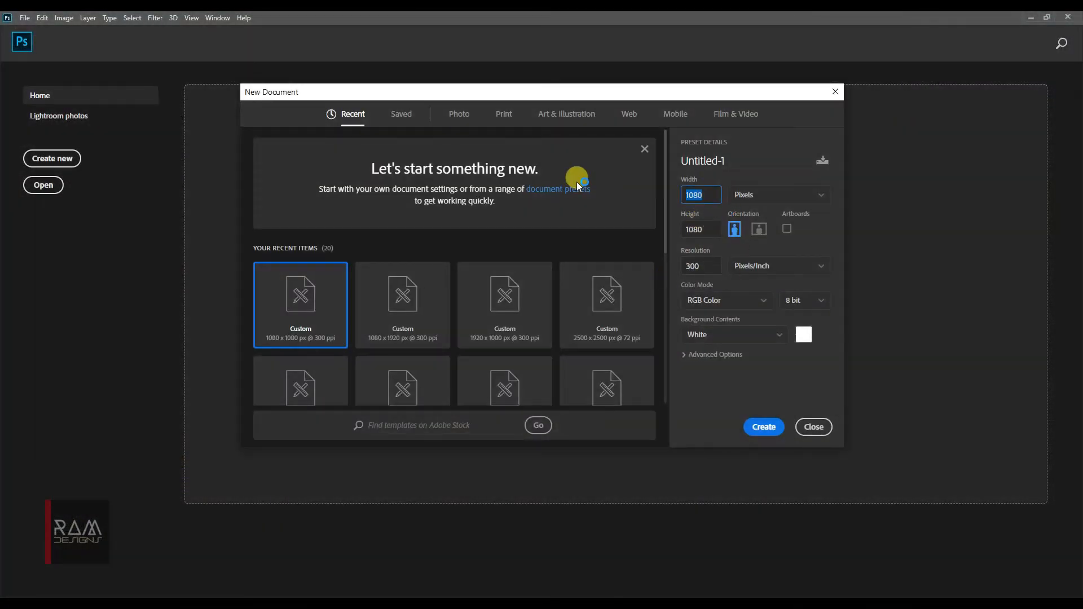
pyautogui.write('500500')
pyautogui.press('Tab')
pyautogui.press('Escape')
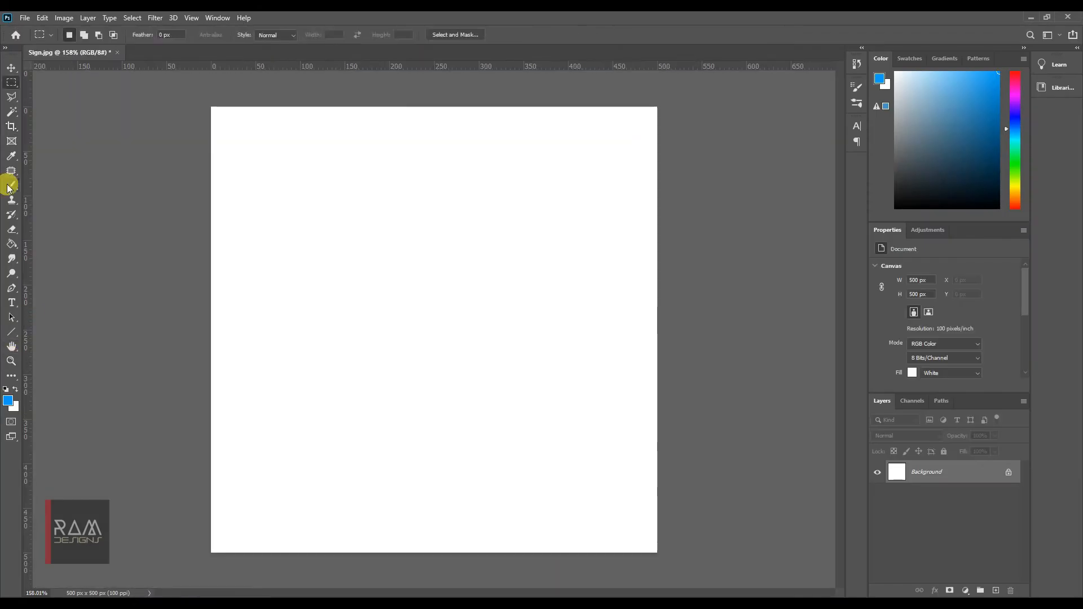
# Step: Set the foreground color to the dark blue 00568c
pyautogui.click(8, 401)
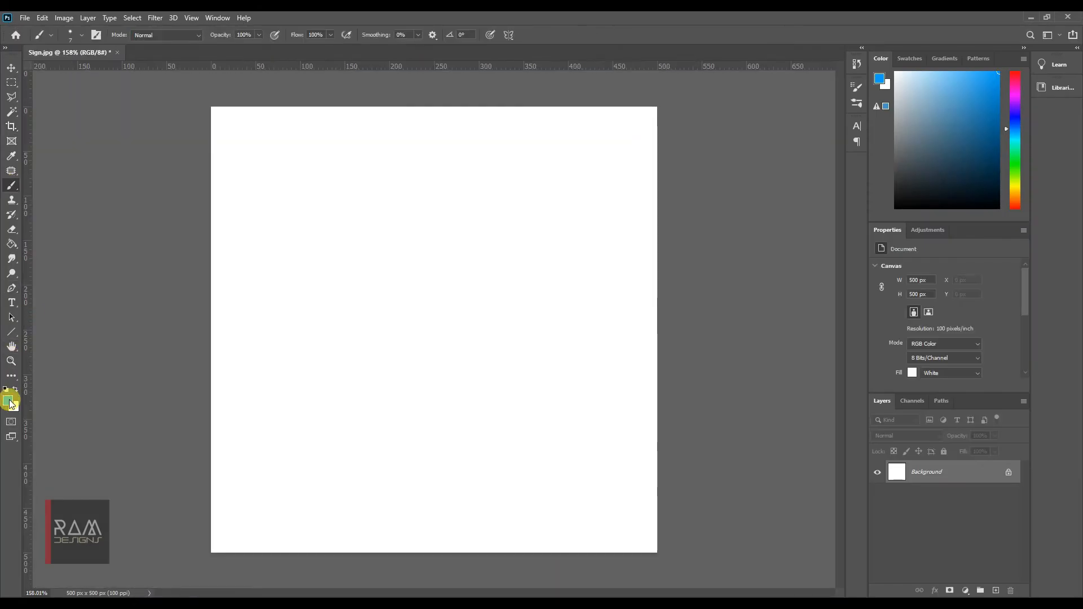
pyautogui.moveTo(756, 411)
pyautogui.mouseDown()
pyautogui.moveTo(856, 406)
pyautogui.moveTo(874, 392)
pyautogui.mouseUp()
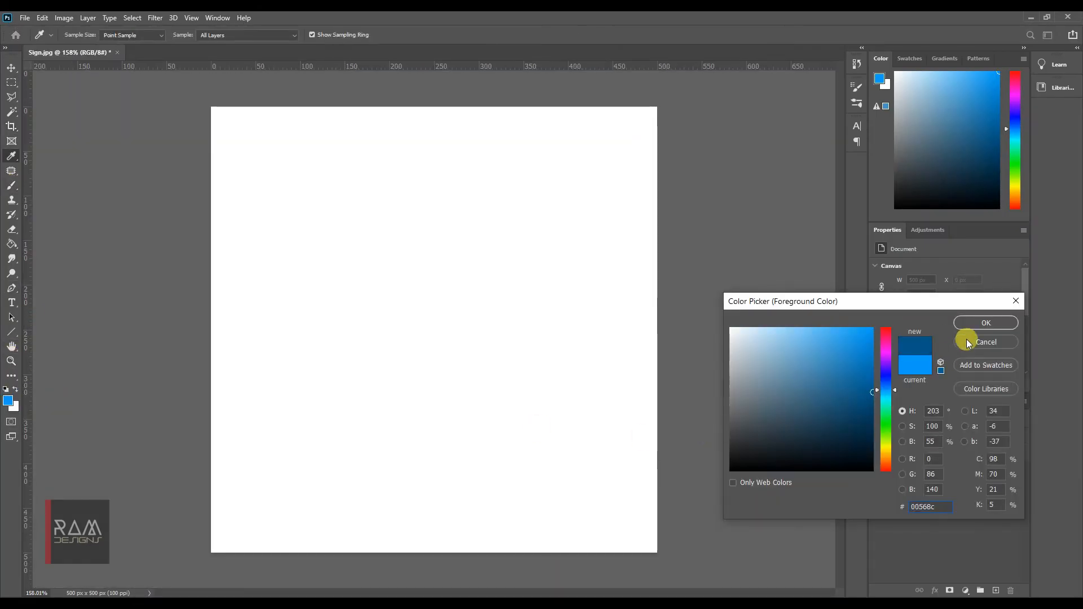
pyautogui.click(986, 323)
# Step: Paint a freehand signature across the middle of the canvas with the Brush tool, including an underline and a small flourish beneath
pyautogui.press('b')
pyautogui.moveTo(276, 327)
pyautogui.mouseDown()
pyautogui.moveTo(355, 353)
pyautogui.moveTo(438, 303)
pyautogui.moveTo(498, 290)
pyautogui.moveTo(544, 263)
pyautogui.mouseUp()
pyautogui.moveTo(320, 399); pyautogui.dragTo(554, 288)
pyautogui.moveTo(403, 391)
pyautogui.mouseDown()
pyautogui.moveTo(442, 394)
pyautogui.moveTo(489, 374)
pyautogui.mouseUp()
pyautogui.moveTo(474, 306); pyautogui.dragTo(489, 375)
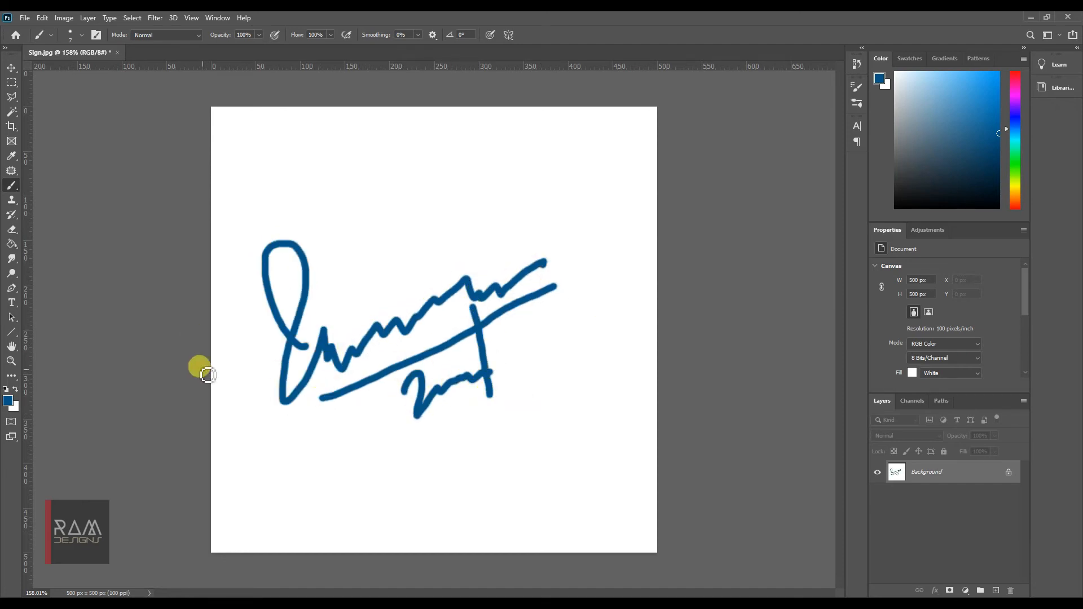
# Step: Save the signature to the computer's Pictures folder as the JPEG file Sign, replacing the existing file
pyautogui.click(25, 17)
pyautogui.click(51, 181)
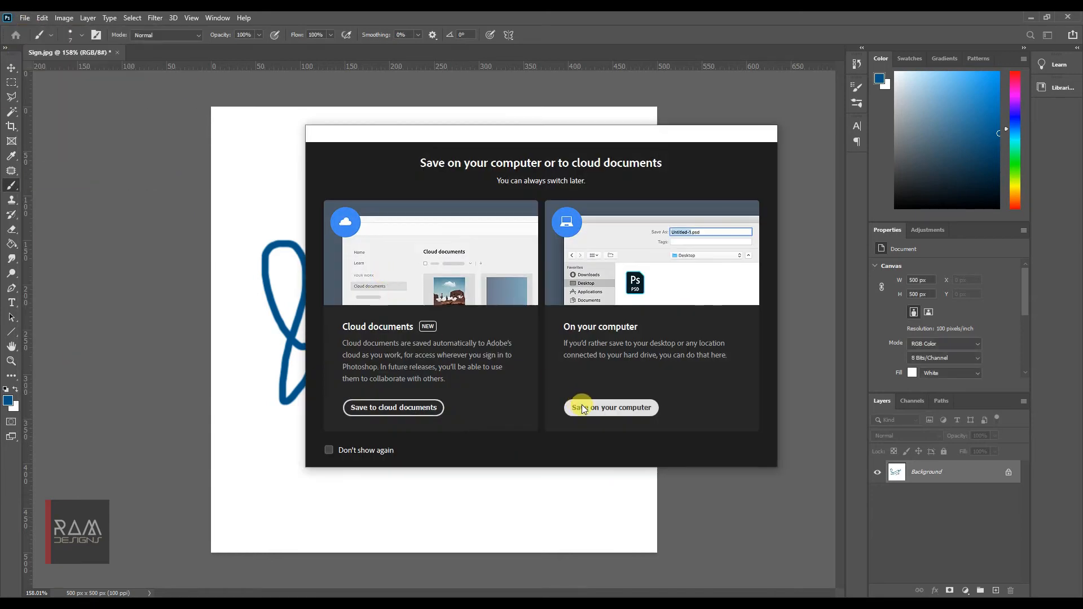
pyautogui.click(579, 407)
pyautogui.click(916, 489)
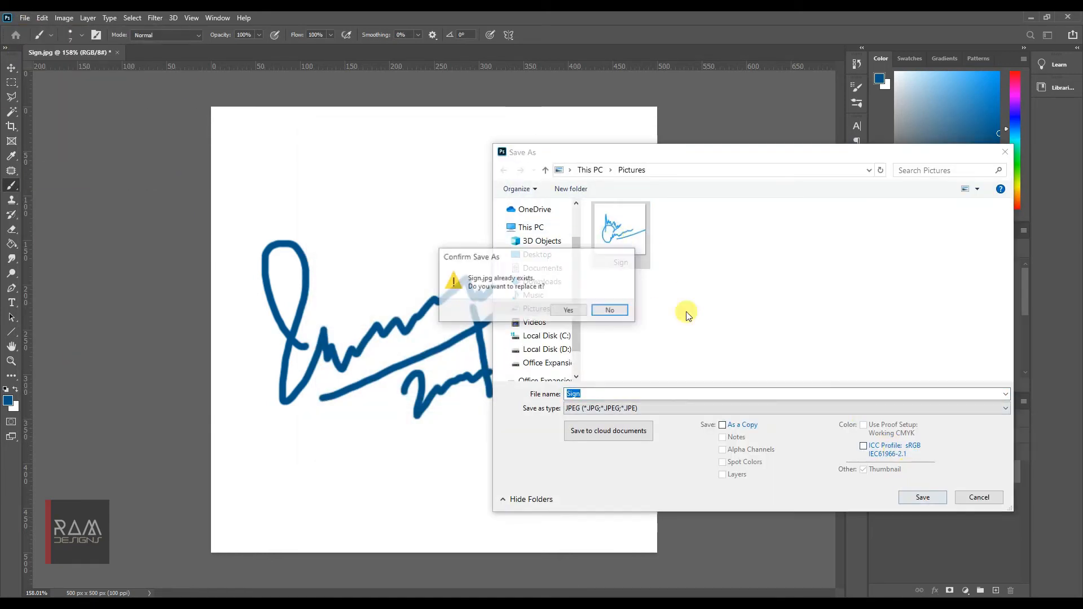
pyautogui.click(564, 309)
pyautogui.click(604, 160)
# Step: Switch to the YT Invoice Bill A5 workbook in Excel and insert the Sign picture from the Pictures folder
pyautogui.moveTo(205, 595)
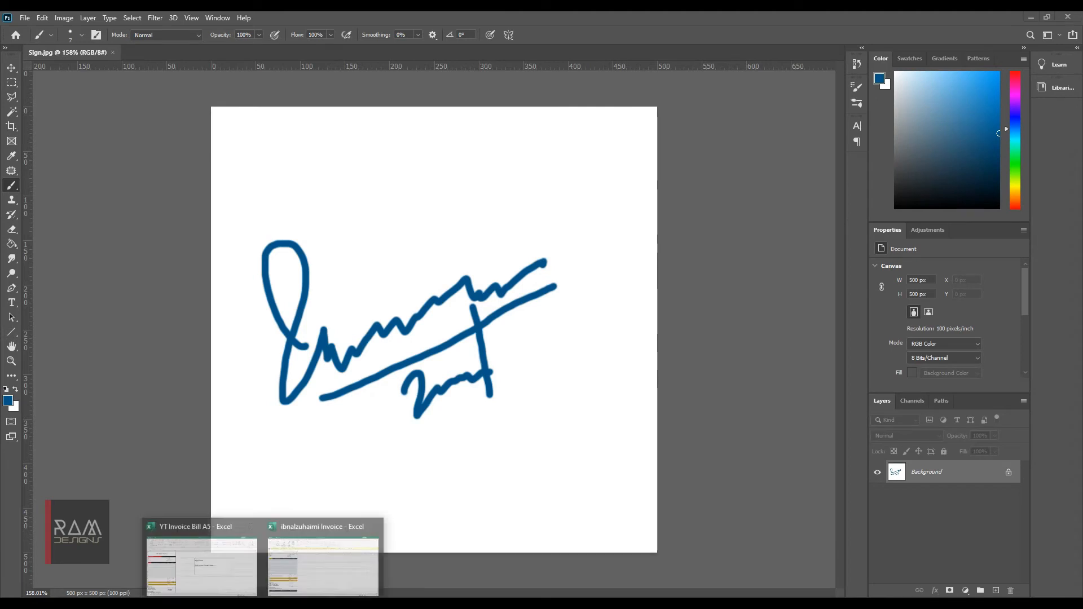
pyautogui.click(192, 558)
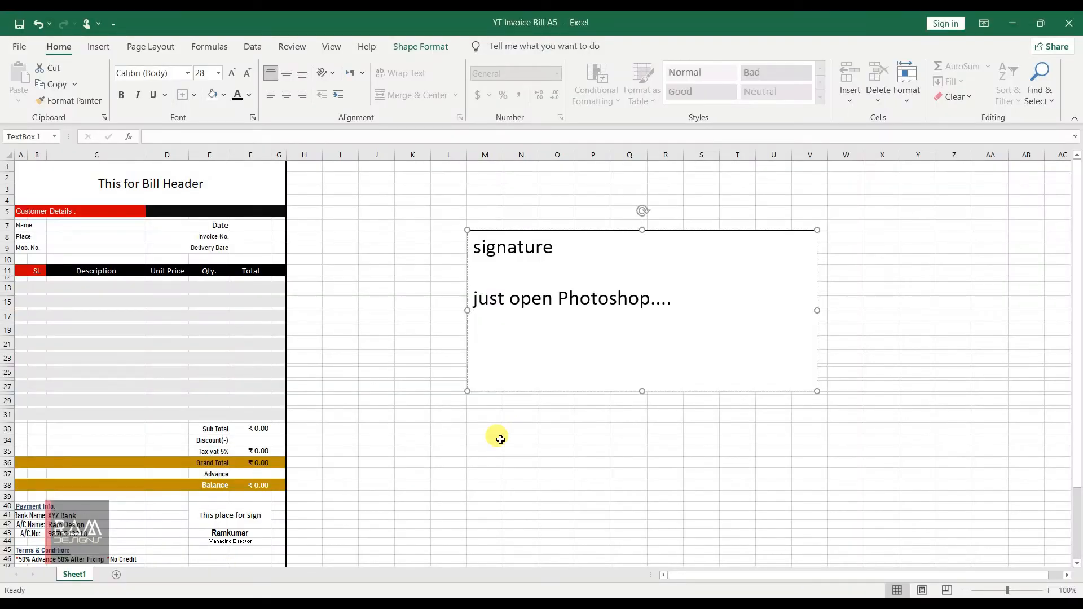
pyautogui.click(413, 271)
pyautogui.click(98, 47)
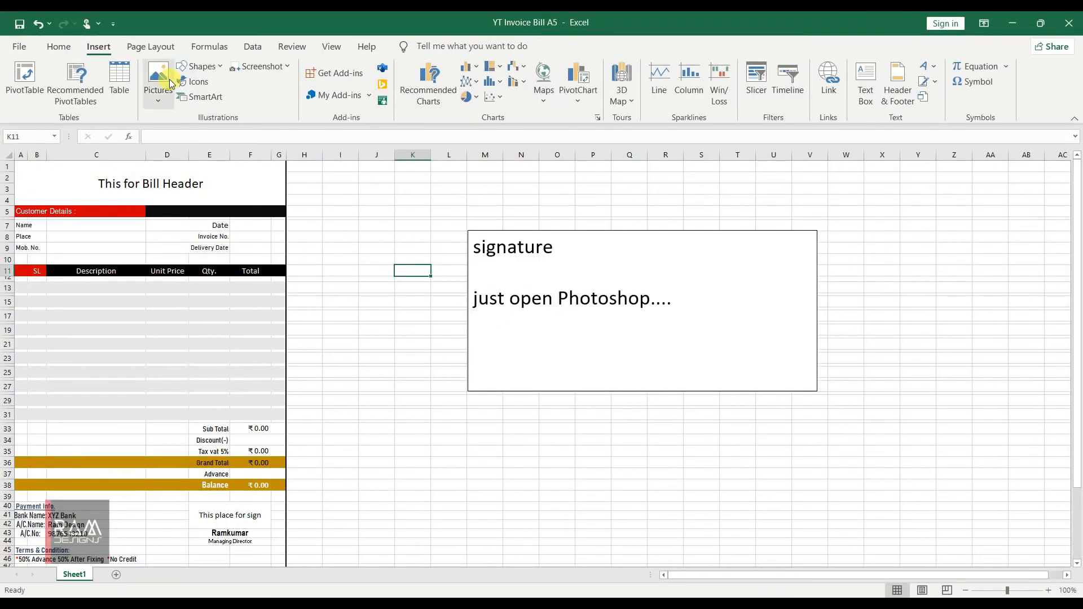
pyautogui.click(171, 84)
pyautogui.click(186, 138)
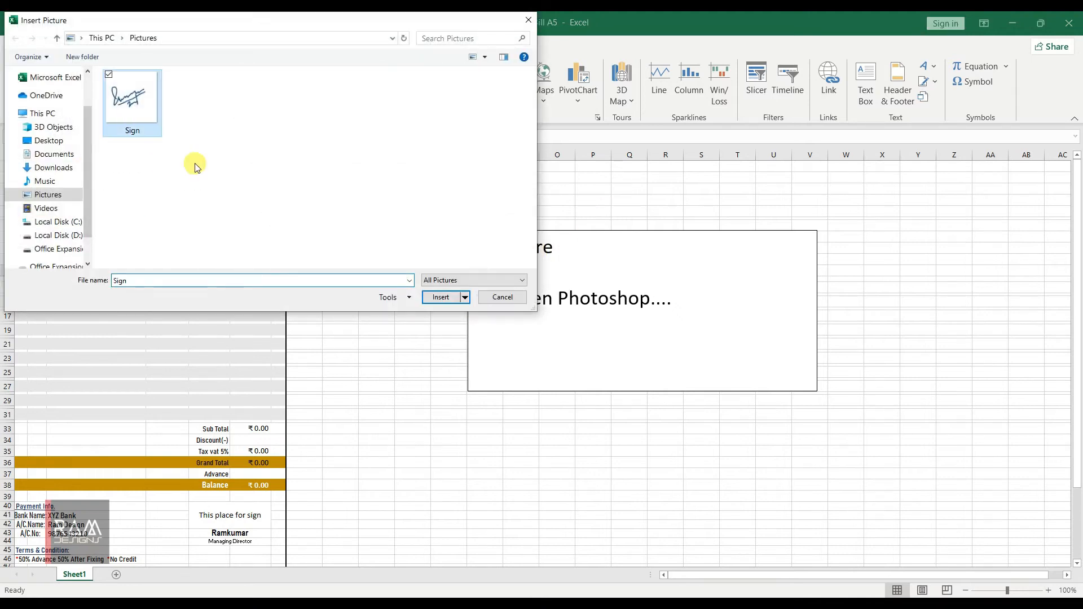
pyautogui.click(444, 296)
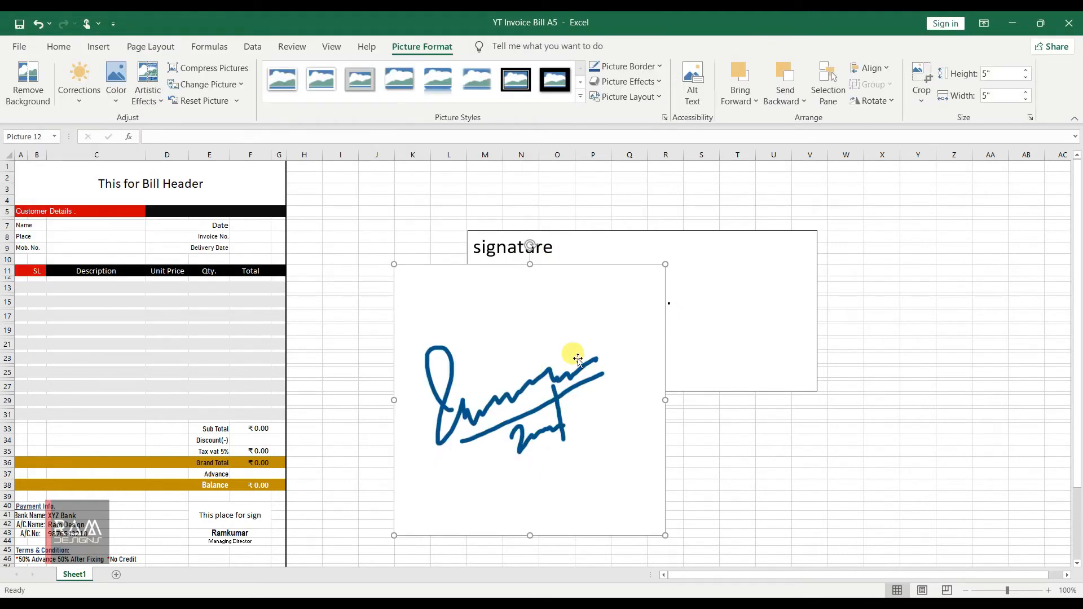
# Step: Crop the signature picture closely around the handwriting, removing the surrounding white area
pyautogui.click(921, 79)
pyautogui.moveTo(659, 264); pyautogui.dragTo(642, 338)
pyautogui.moveTo(395, 533); pyautogui.dragTo(410, 459)
pyautogui.click(737, 516)
# Step: Shrink the signature picture to about 0.42" by 1.2" and place it over the "This place for sign" text above the signatory's name
pyautogui.moveTo(506, 393)
pyautogui.mouseDown()
pyautogui.moveTo(294, 448)
pyautogui.moveTo(286, 461)
pyautogui.mouseUp()
pyautogui.moveTo(422, 405)
pyautogui.mouseDown()
pyautogui.moveTo(290, 472)
pyautogui.moveTo(273, 500)
pyautogui.moveTo(244, 498)
pyautogui.moveTo(226, 513)
pyautogui.moveTo(223, 505)
pyautogui.moveTo(256, 516)
pyautogui.moveTo(196, 514)
pyautogui.moveTo(229, 504)
pyautogui.mouseUp()
pyautogui.click(336, 508)
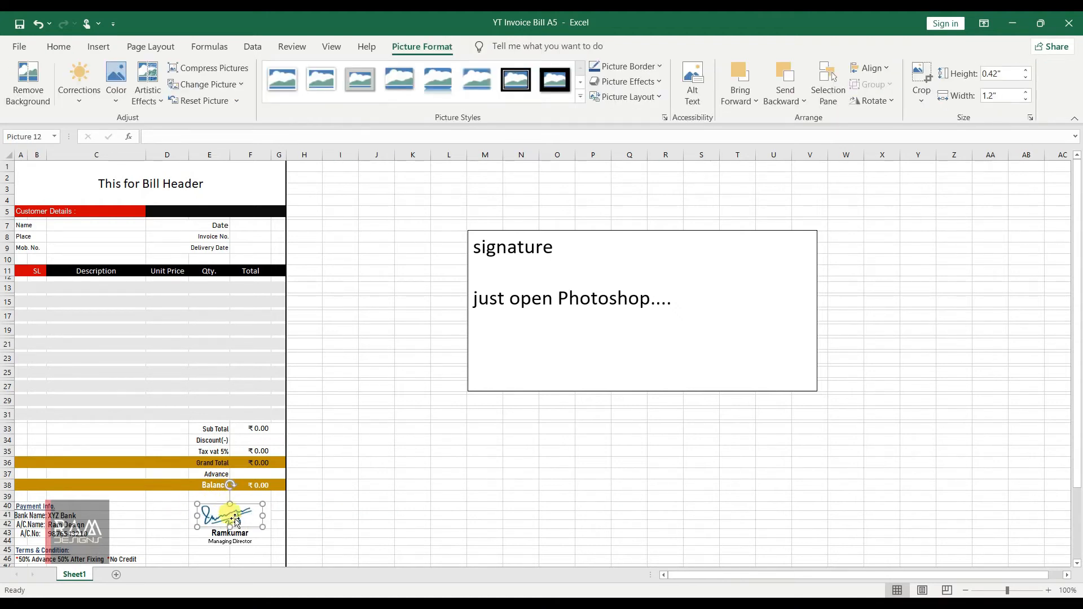
pyautogui.click(338, 516)
pyautogui.scroll(-5, 451, 434)
pyautogui.click(252, 370)
pyautogui.click(413, 378)
pyautogui.scroll(2, 269, 369)
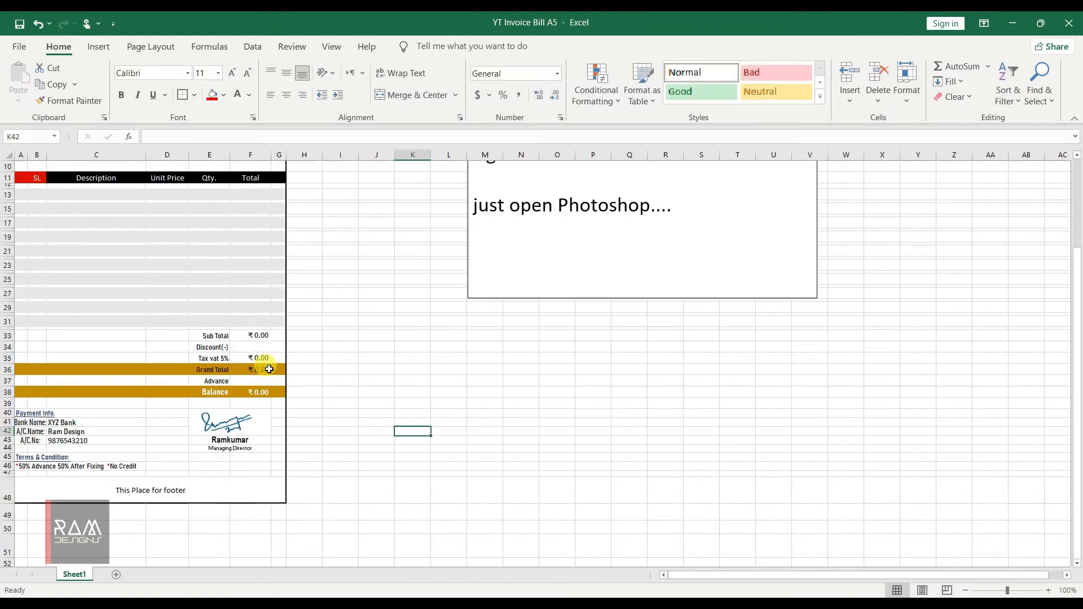
# Step: Replace the text box note with "***This is not my signature This is for reference only"
pyautogui.scroll(3, 269, 370)
pyautogui.click(665, 290)
pyautogui.moveTo(665, 290); pyautogui.dragTo(496, 242)
pyautogui.press('Delete')
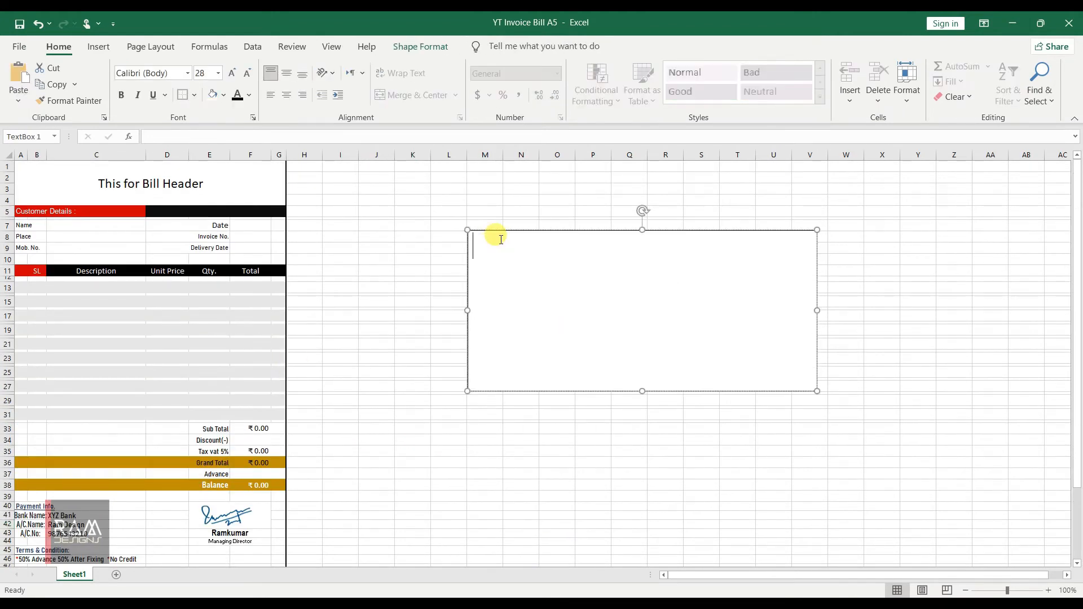
pyautogui.write('This is not my signature This is for reference only')
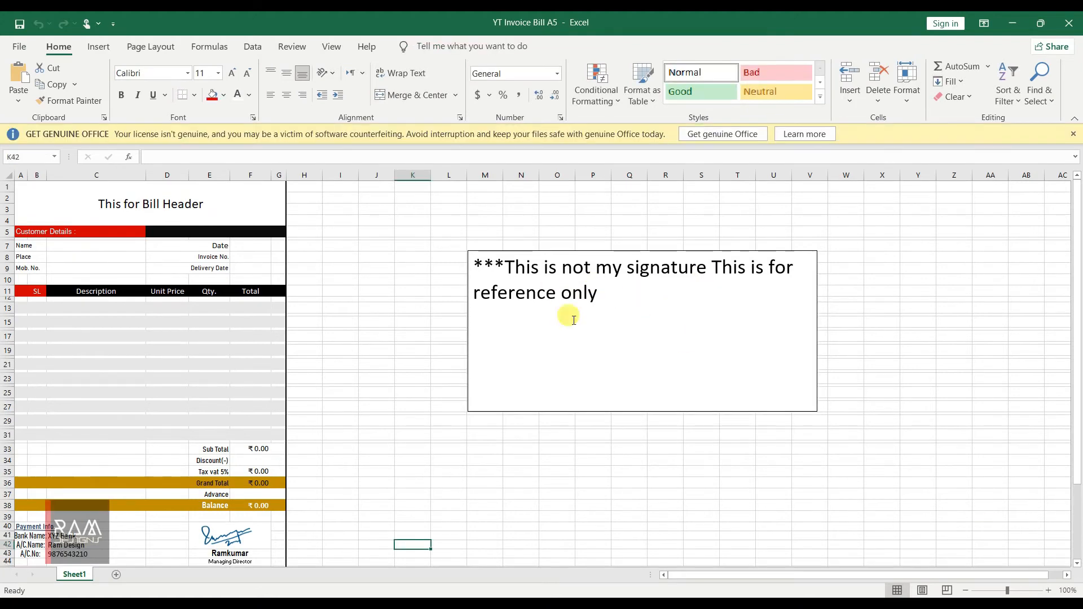
# Step: Replace the text box note with "Finally we make Header and Footer Using Photoshop..."
pyautogui.moveTo(564, 313); pyautogui.dragTo(481, 259)
pyautogui.press('Delete')
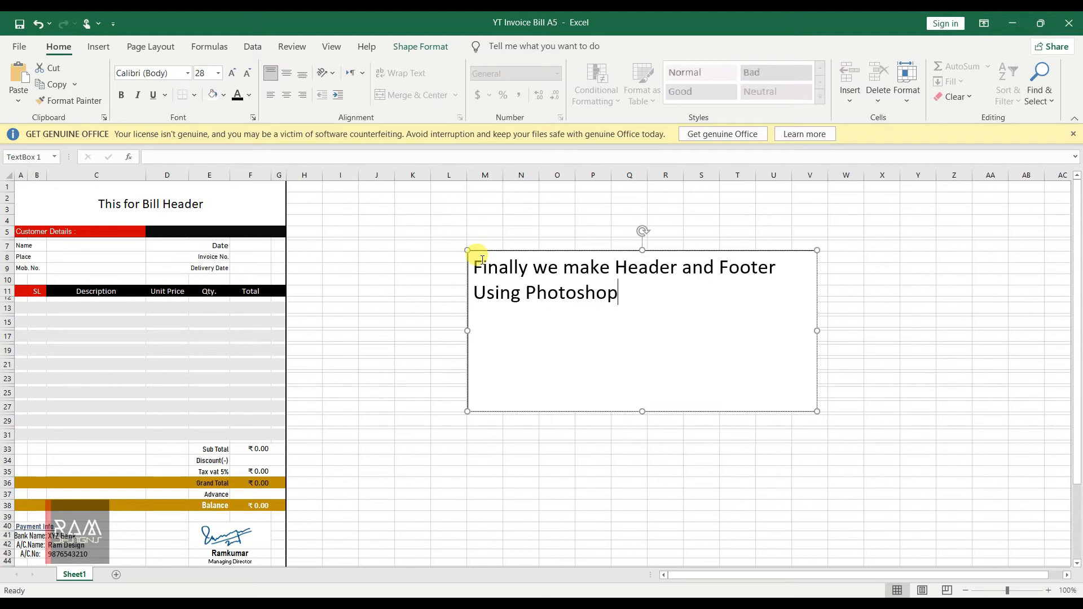
pyautogui.scroll(-2, 297, 242)
pyautogui.scroll(2, 278, 307)
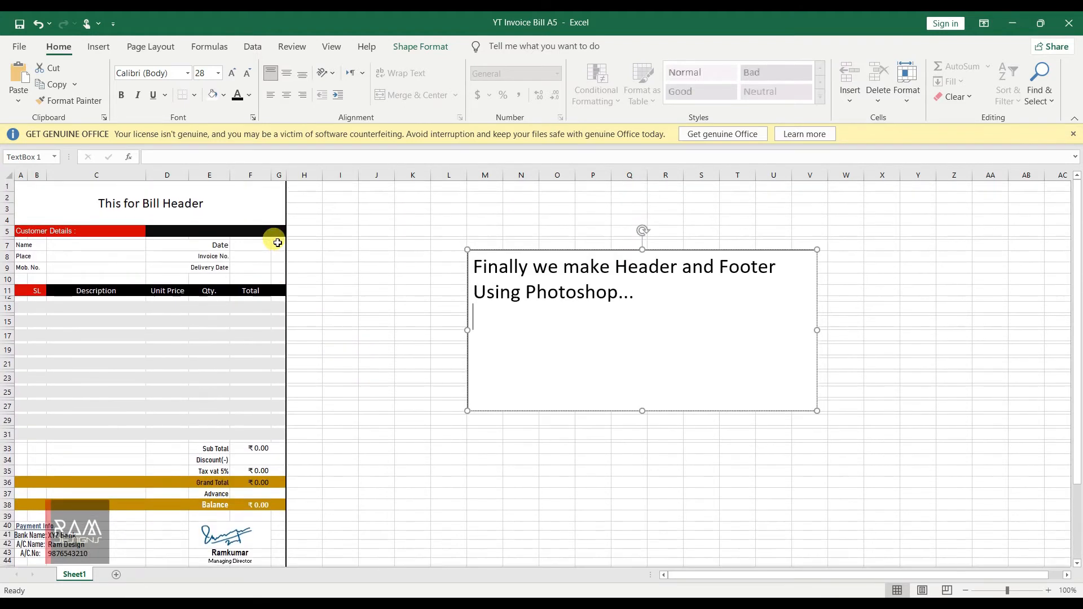
pyautogui.press('Escape')
pyautogui.scroll(-4, 213, 483)
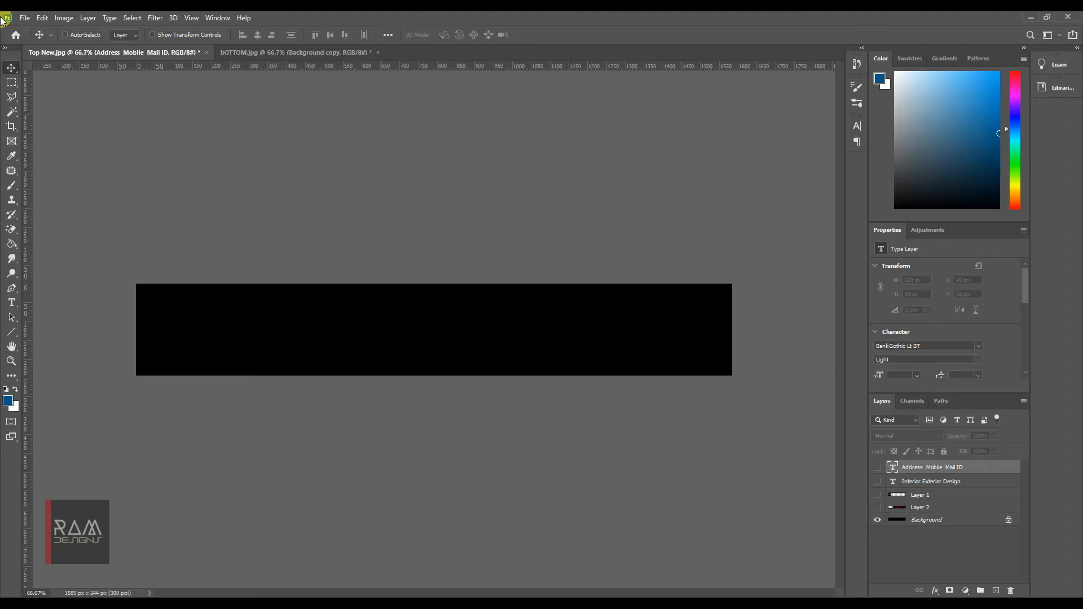
# Step: In Photoshop's Top New.jpg header, show Layer 2, Layer 1 and the "Interior Exterior Design" and "Address Mobile Mail ID" text layers
pyautogui.click(877, 507)
pyautogui.click(877, 495)
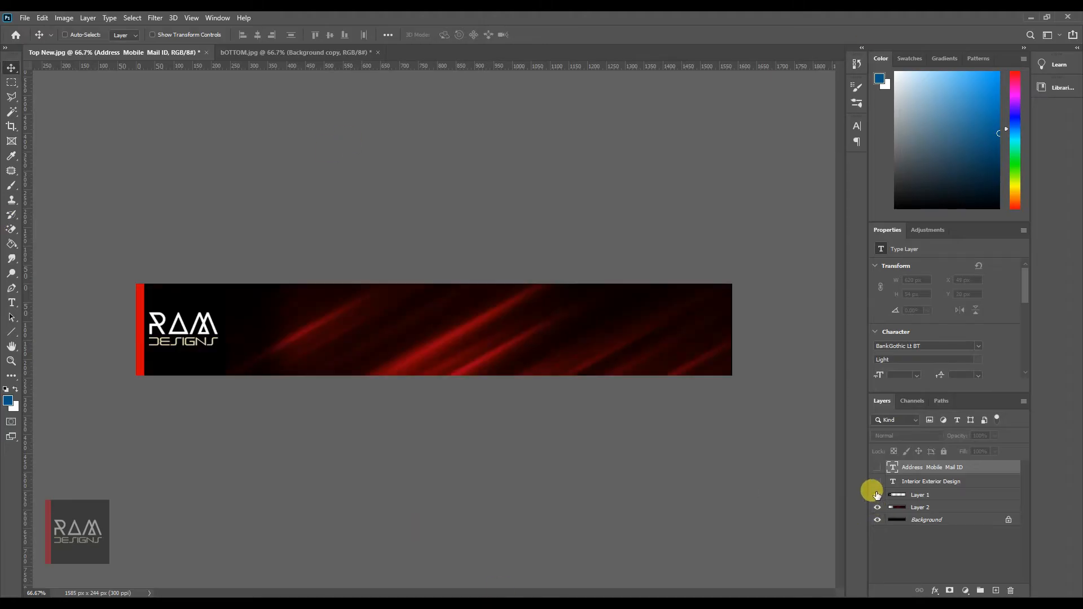
pyautogui.click(877, 481)
pyautogui.click(877, 468)
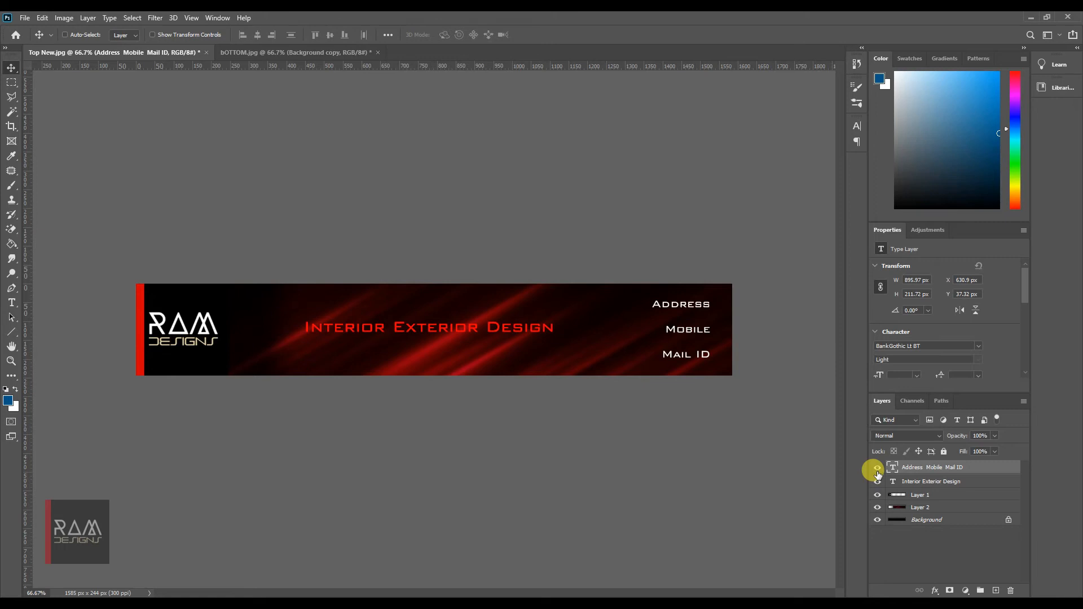
# Step: In the bOTTOM.jpg footer, show the Background copy icon layer and the phone number, RAM Designs and Instagram handle text layers
pyautogui.click(309, 54)
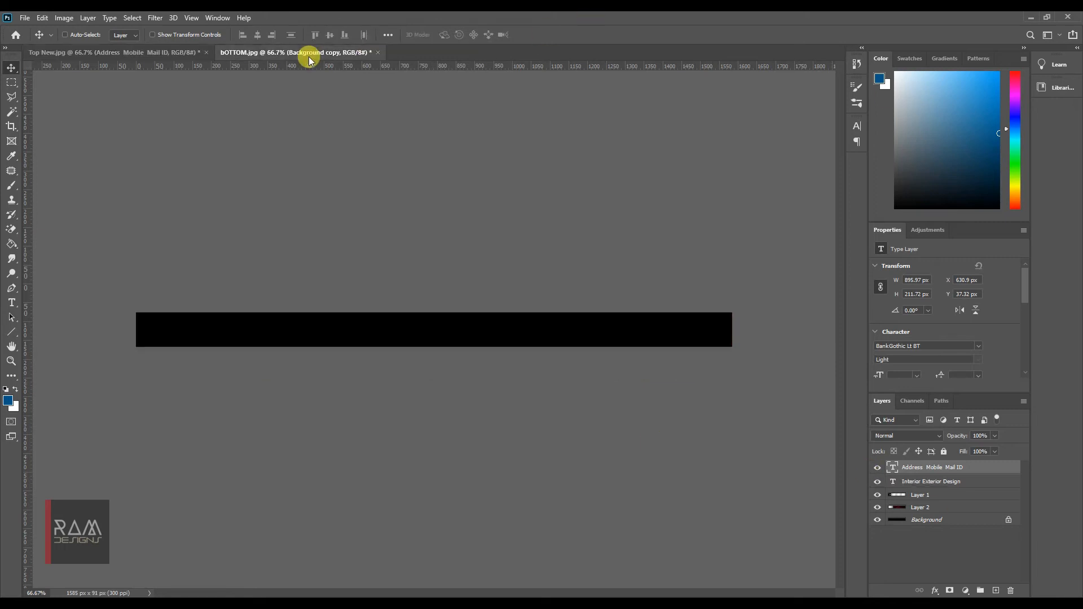
pyautogui.click(877, 509)
pyautogui.click(878, 496)
pyautogui.click(877, 481)
pyautogui.click(877, 468)
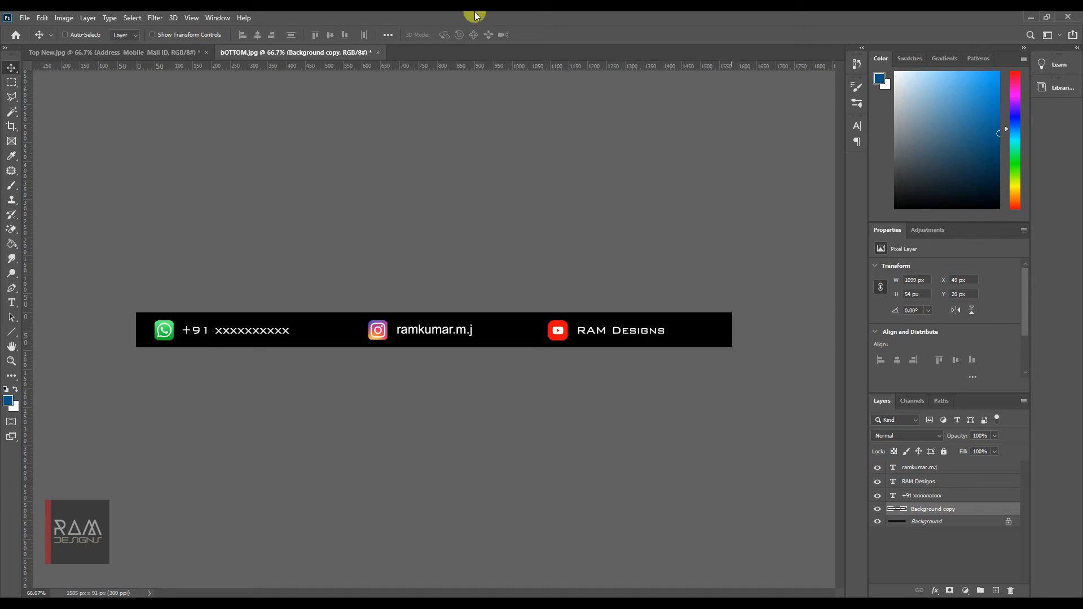
# Step: Save the footer as a JPEG named Bottom in the Pictures folder
pyautogui.click(25, 18)
pyautogui.click(45, 168)
pyautogui.click(613, 410)
pyautogui.click(603, 394)
pyautogui.click(603, 408)
pyautogui.click(600, 452)
pyautogui.doubleClick(607, 395)
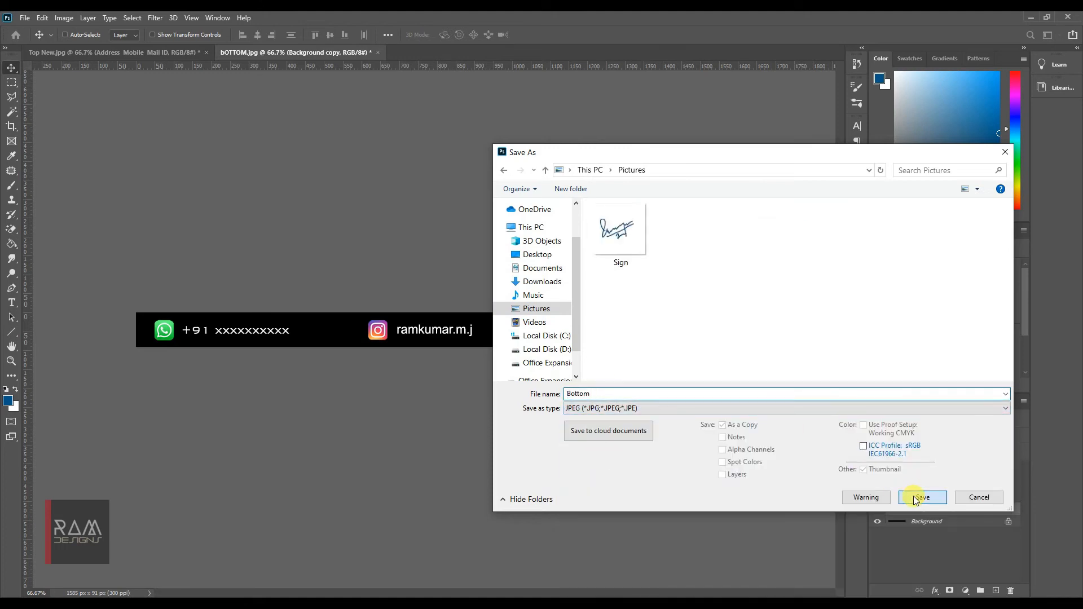
pyautogui.click(915, 500)
pyautogui.click(604, 160)
# Step: Save the Top New.jpg header as a JPEG named Top in the Pictures folder, at quality 12 with Baseline ("Standard") format
pyautogui.click(199, 52)
pyautogui.click(25, 18)
pyautogui.click(42, 180)
pyautogui.click(613, 409)
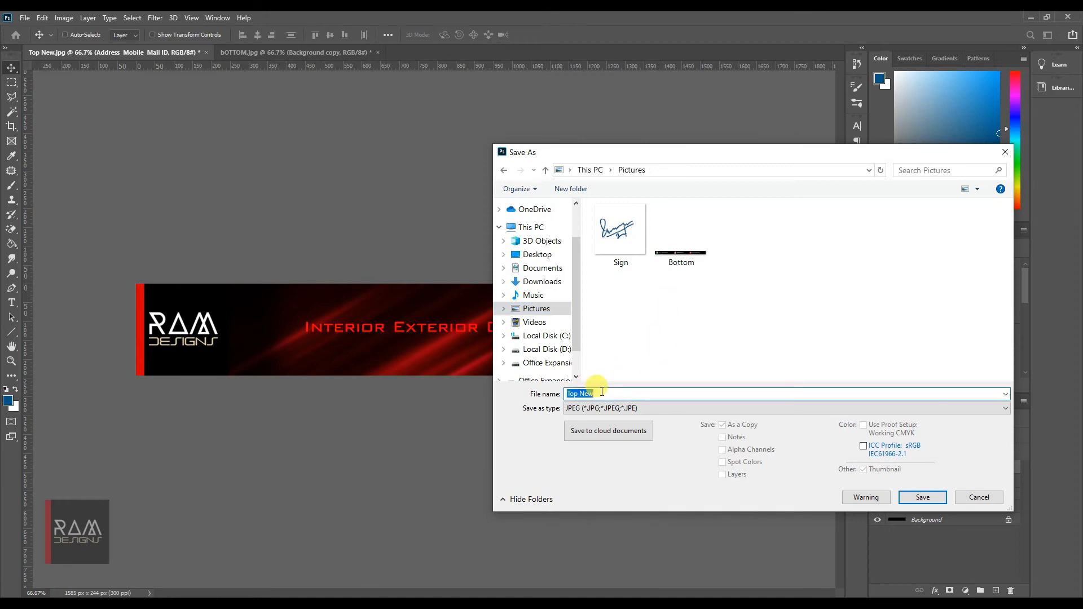
pyautogui.press('Return')
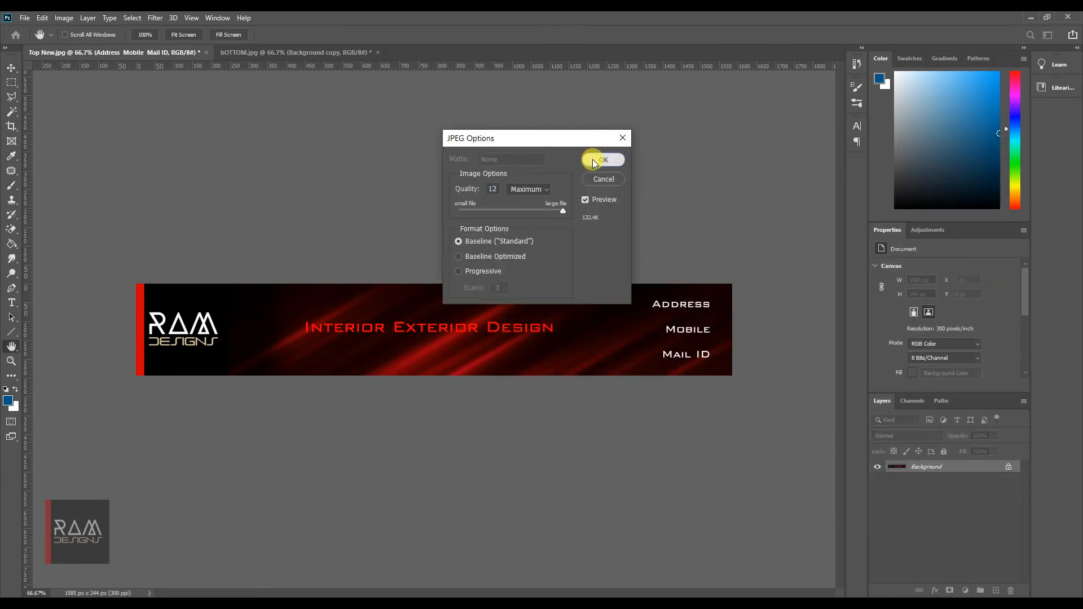
pyautogui.click(602, 159)
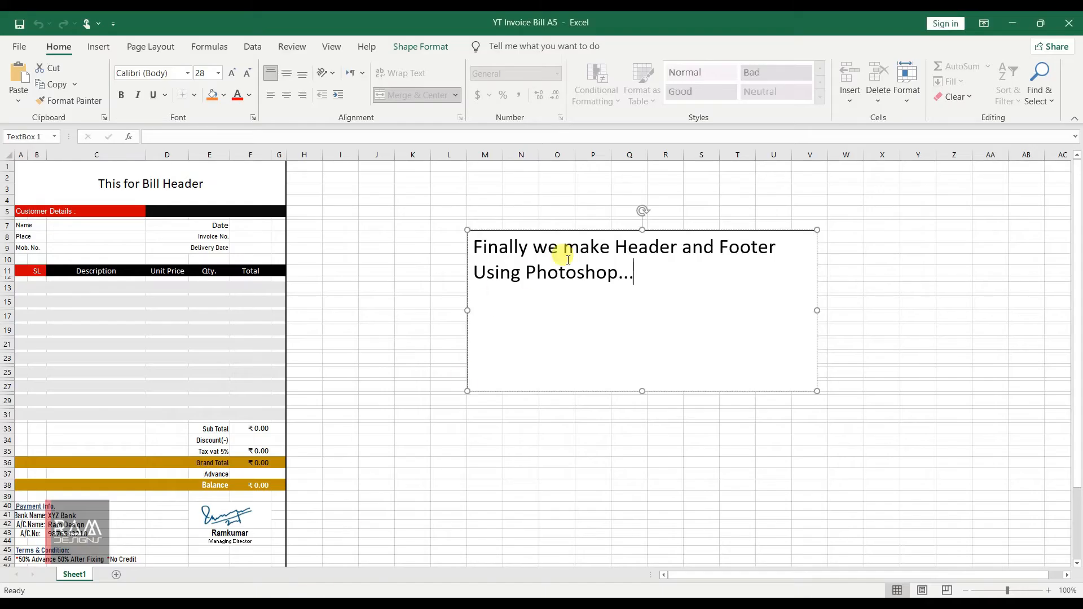
# Step: Switch to the invoice in Excel and insert the Top picture from the Pictures folder
pyautogui.click(98, 46)
pyautogui.click(158, 79)
pyautogui.click(181, 141)
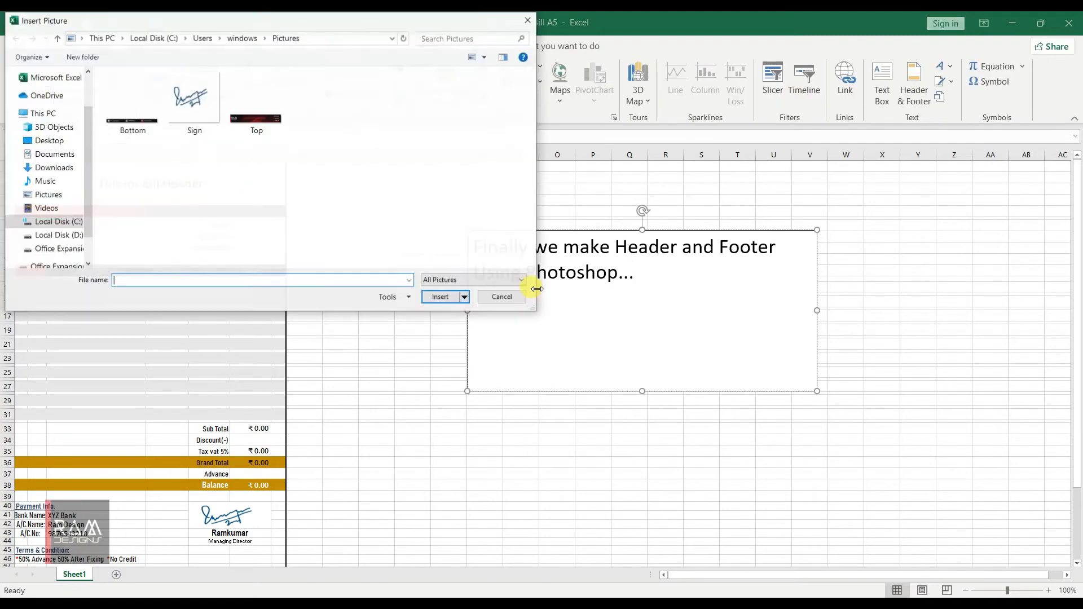
pyautogui.click(233, 119)
pyautogui.click(441, 298)
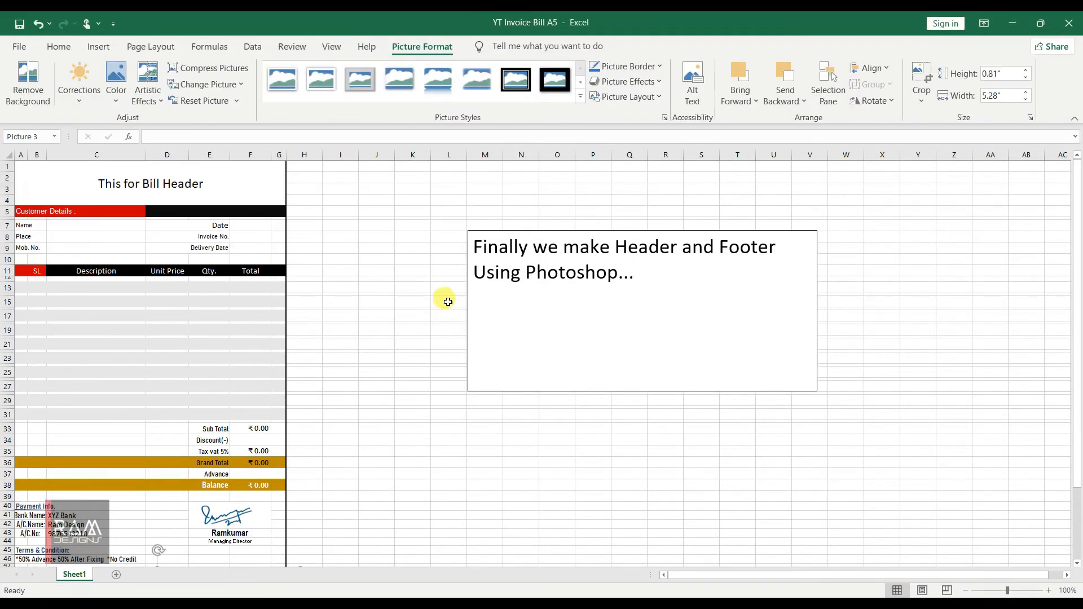
# Step: Place the header picture over the "This for Bill Header" area and fit it to about 0.79" by 5.03"
pyautogui.scroll(-7, 450, 296)
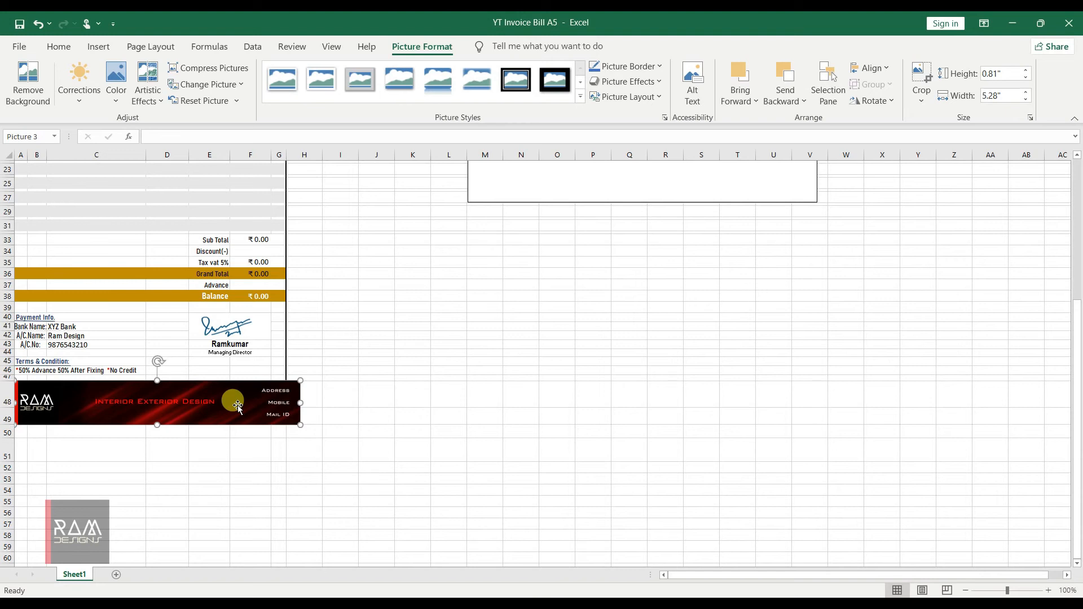
pyautogui.scroll(2, 238, 407)
pyautogui.moveTo(229, 441); pyautogui.dragTo(283, 172)
pyautogui.scroll(5, 177, 259)
pyautogui.moveTo(188, 329); pyautogui.dragTo(128, 190)
pyautogui.moveTo(306, 182); pyautogui.dragTo(286, 182)
pyautogui.moveTo(147, 201); pyautogui.dragTo(148, 204)
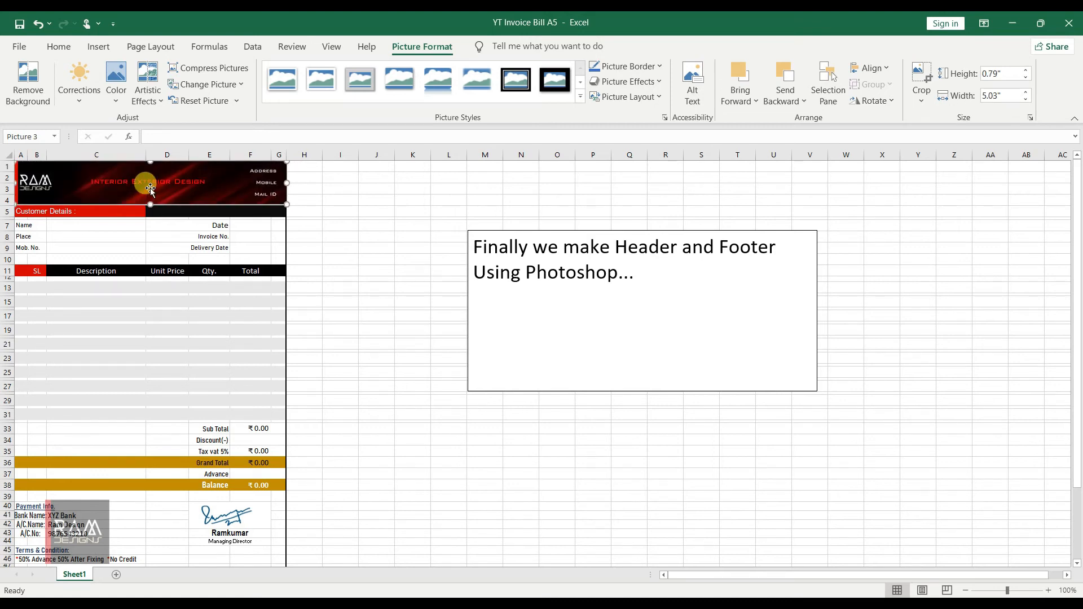
pyautogui.press('Up')
pyautogui.press('Up')
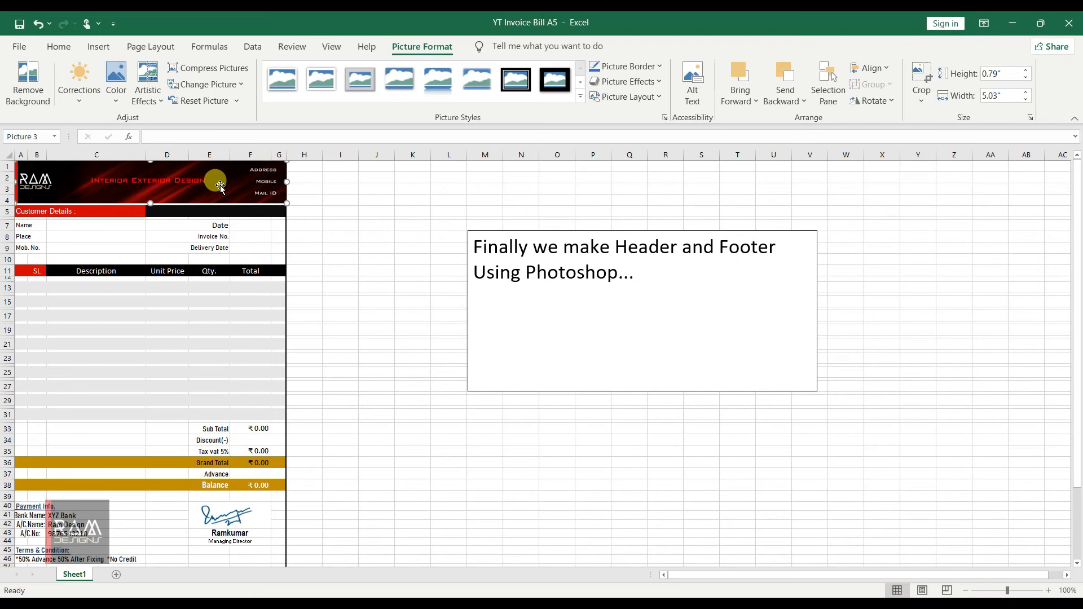
pyautogui.click(340, 224)
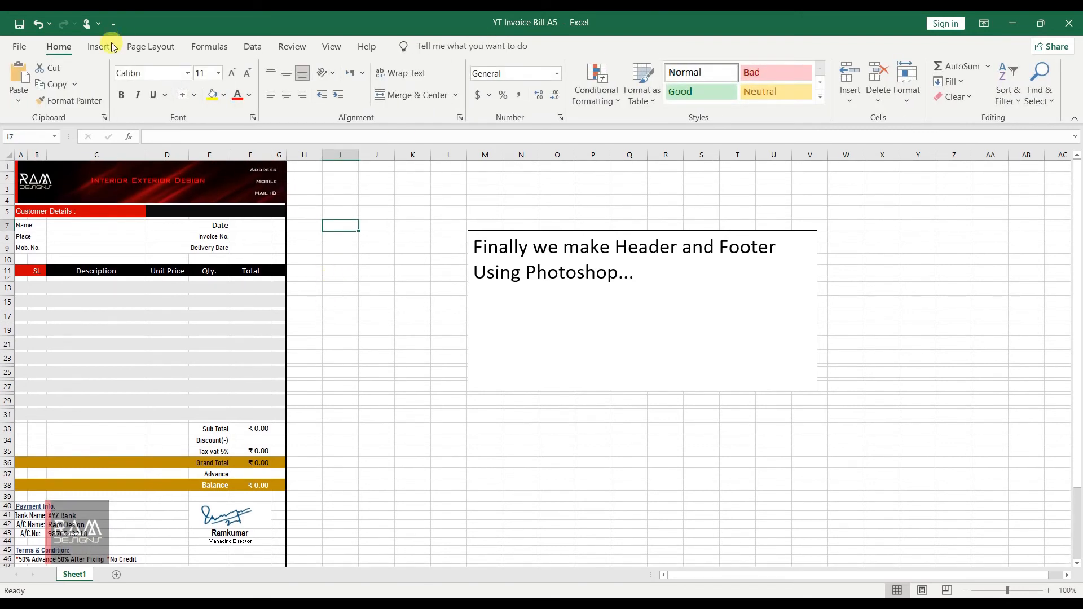
# Step: Insert the Bottom picture from the Pictures folder
pyautogui.click(98, 49)
pyautogui.click(158, 82)
pyautogui.click(184, 137)
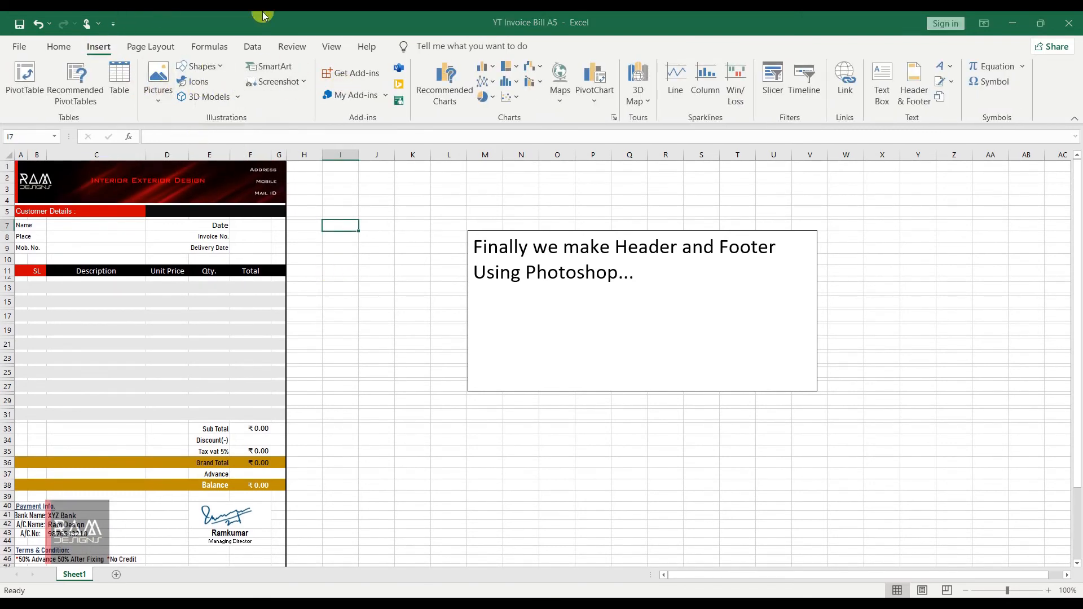
pyautogui.click(133, 121)
pyautogui.click(440, 298)
# Step: Place the footer picture over the footer row at the end of the invoice and narrow it to about 5.01" wide
pyautogui.moveTo(382, 176); pyautogui.dragTo(78, 531)
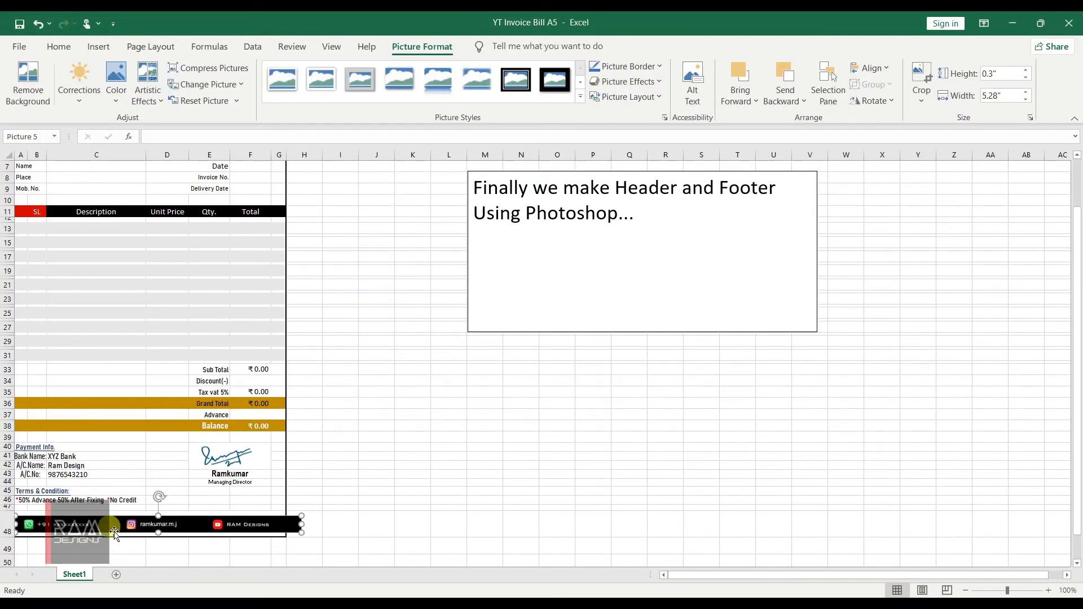
pyautogui.moveTo(301, 523)
pyautogui.mouseDown()
pyautogui.moveTo(279, 516)
pyautogui.moveTo(286, 523)
pyautogui.mouseUp()
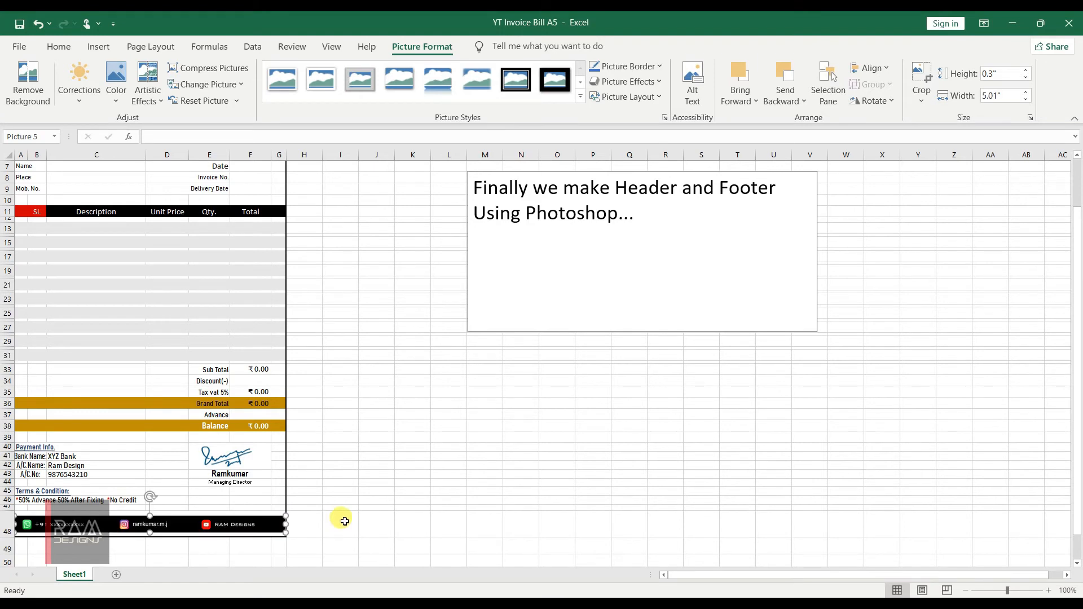
pyautogui.click(325, 530)
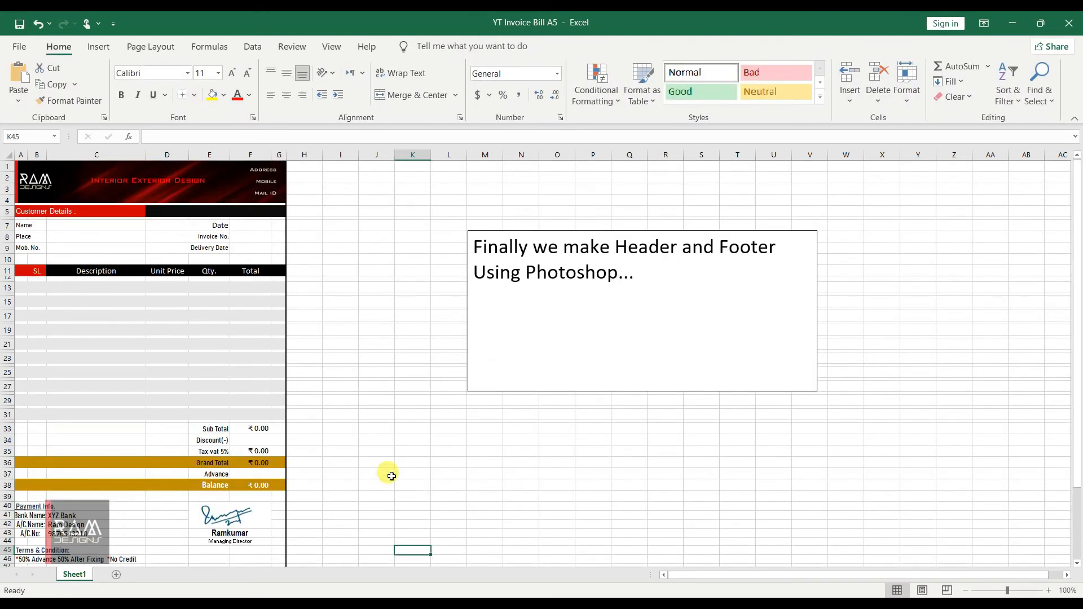
# Step: Replace the text box note with "Check Printing Page"
pyautogui.scroll(-5, 370, 455)
pyautogui.scroll(5, 371, 455)
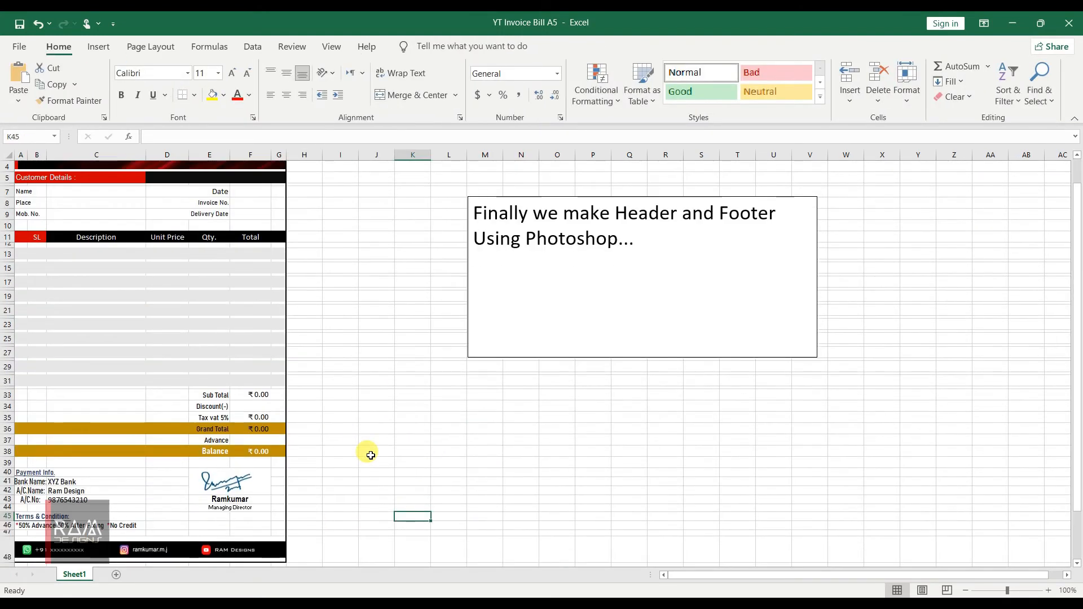
pyautogui.scroll(-1, 371, 455)
pyautogui.scroll(1, 371, 455)
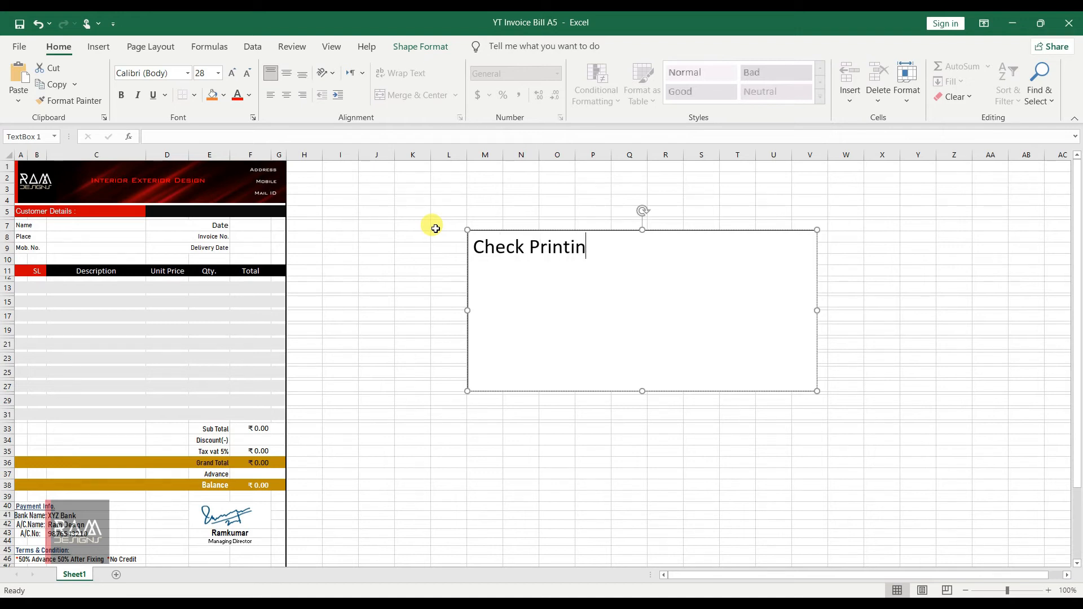
pyautogui.click(426, 232)
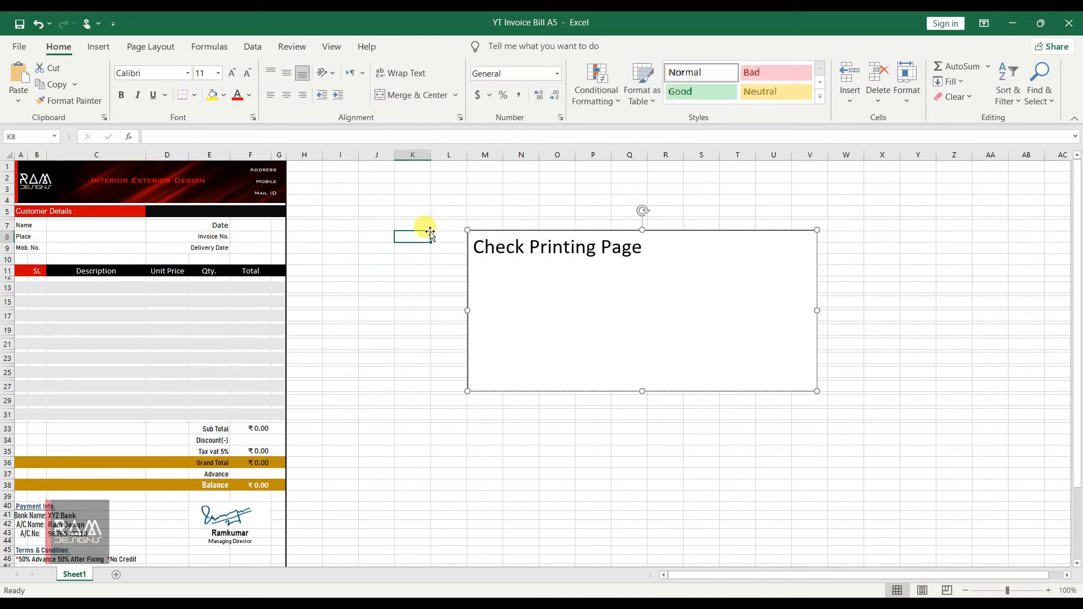
# Step: Move the footer and header pictures off the invoice into the blank cells beside it
pyautogui.moveTo(24, 171); pyautogui.dragTo(63, 212)
pyautogui.hotkey('ctrl', 'z')
pyautogui.scroll(-3, 279, 503)
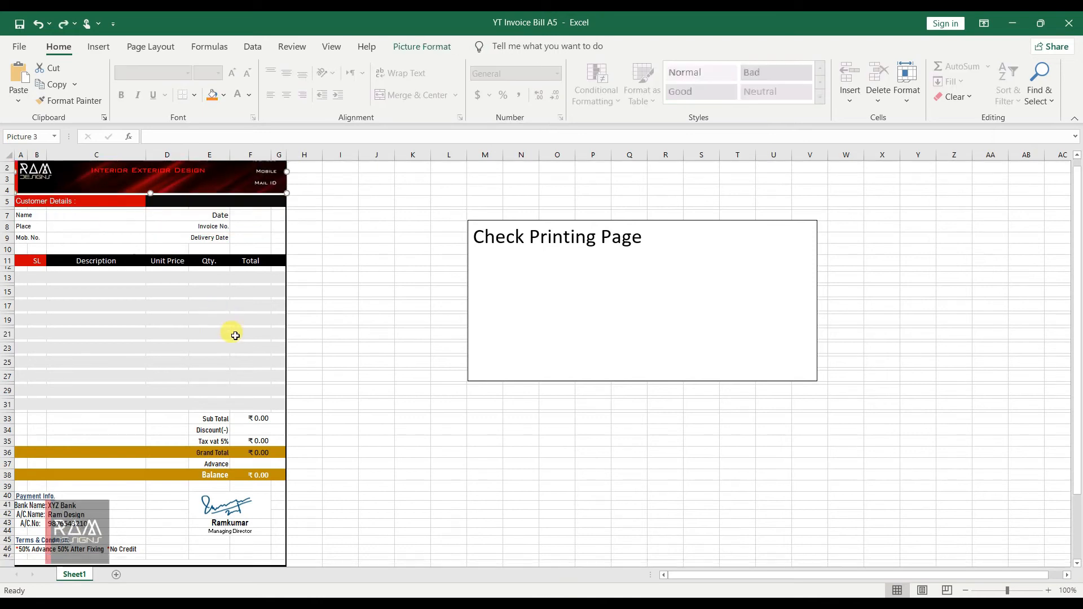
pyautogui.click(278, 501)
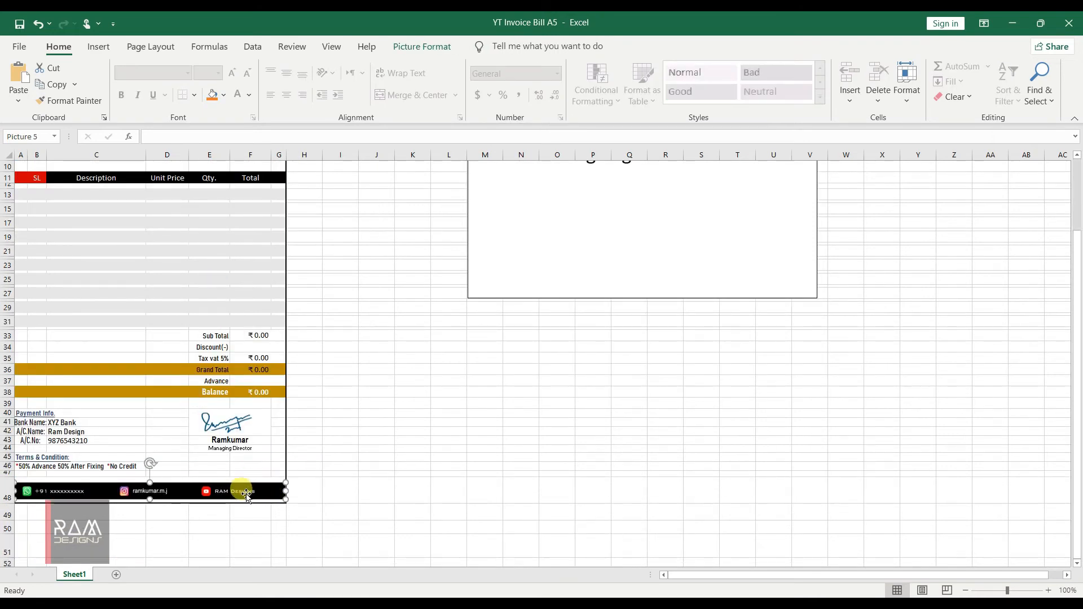
pyautogui.scroll(3, 246, 450)
pyautogui.scroll(-4, 238, 286)
pyautogui.scroll(2, 239, 286)
pyautogui.moveTo(182, 516); pyautogui.dragTo(496, 516)
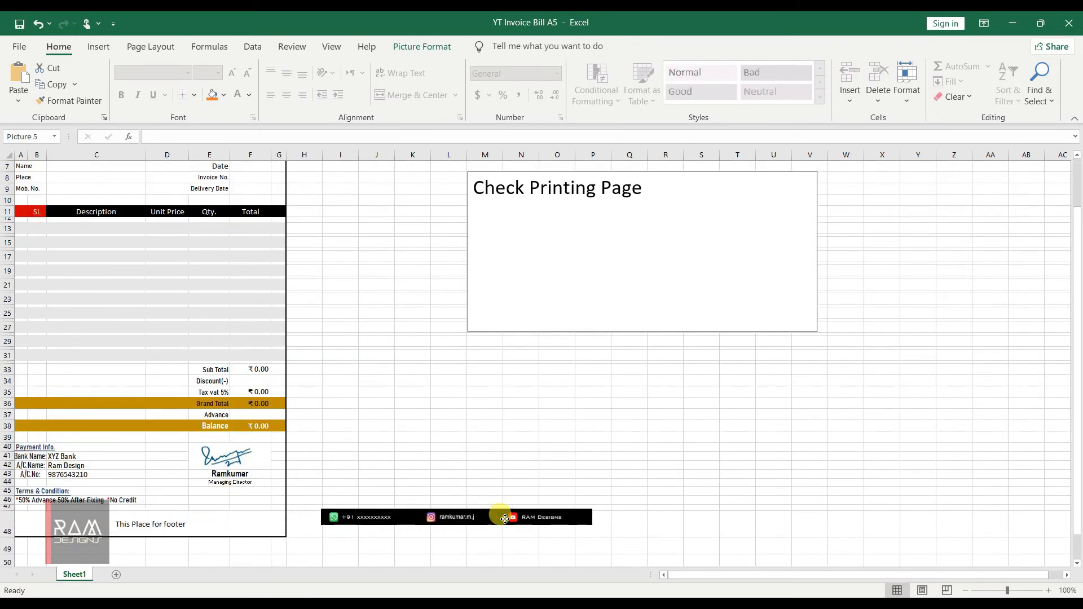
pyautogui.scroll(2, 240, 338)
pyautogui.click(114, 188)
pyautogui.moveTo(115, 188); pyautogui.dragTo(402, 188)
# Step: Remove all borders from the whole invoice range, from the header cell through the footer row
pyautogui.moveTo(19, 164); pyautogui.dragTo(248, 534)
pyautogui.click(194, 95)
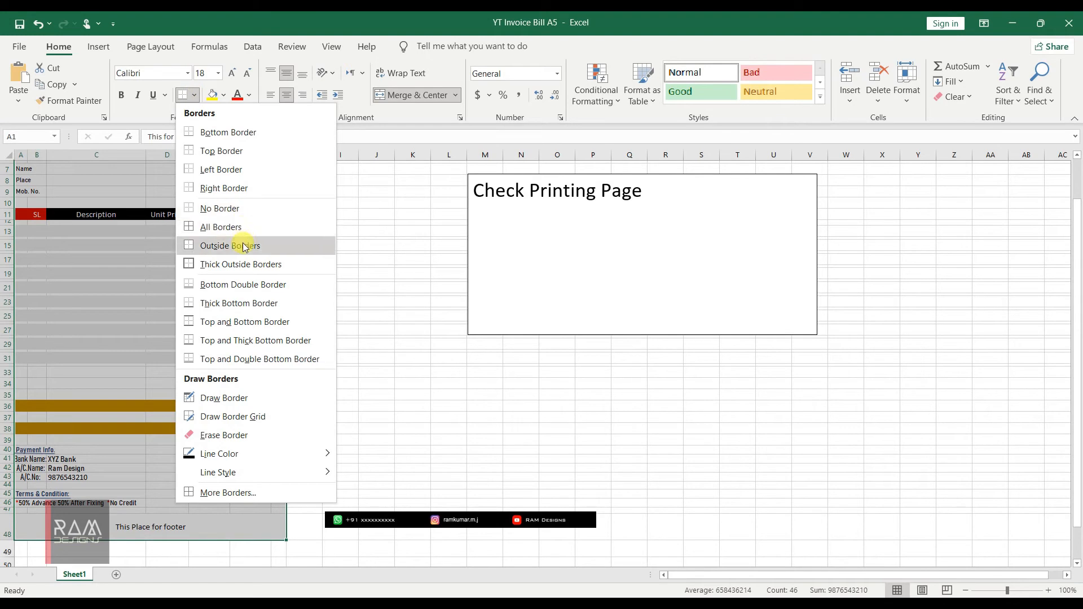
pyautogui.click(243, 209)
pyautogui.scroll(2, 243, 209)
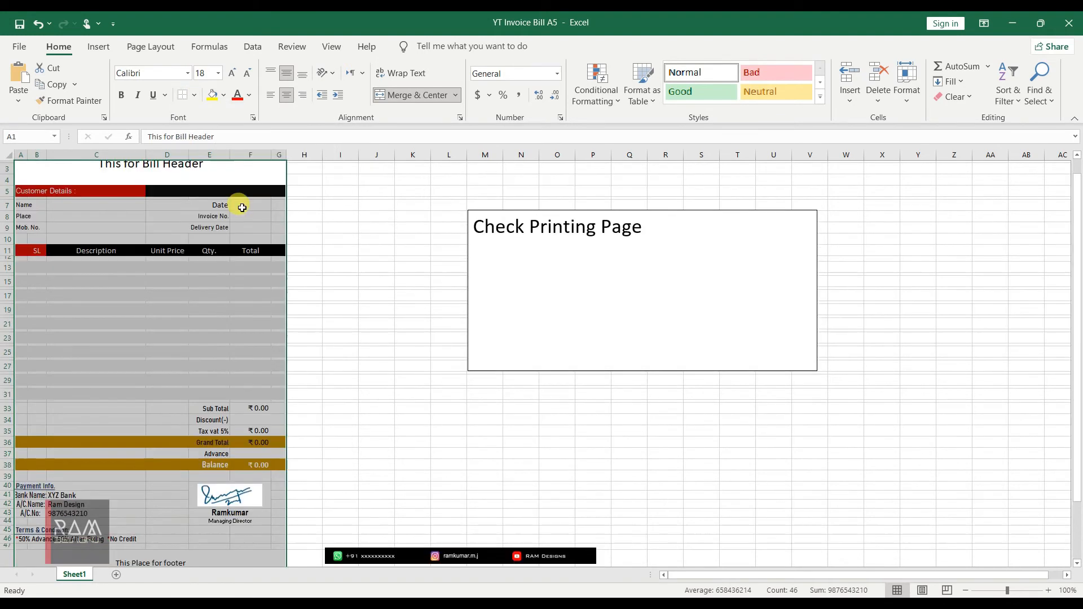
pyautogui.click(347, 289)
# Step: Move the header and footer pictures back over the invoice's header area and footer row
pyautogui.scroll(-2, 346, 289)
pyautogui.scroll(2, 346, 289)
pyautogui.moveTo(370, 180); pyautogui.dragTo(83, 181)
pyautogui.scroll(-5, 206, 222)
pyautogui.moveTo(375, 423); pyautogui.dragTo(88, 440)
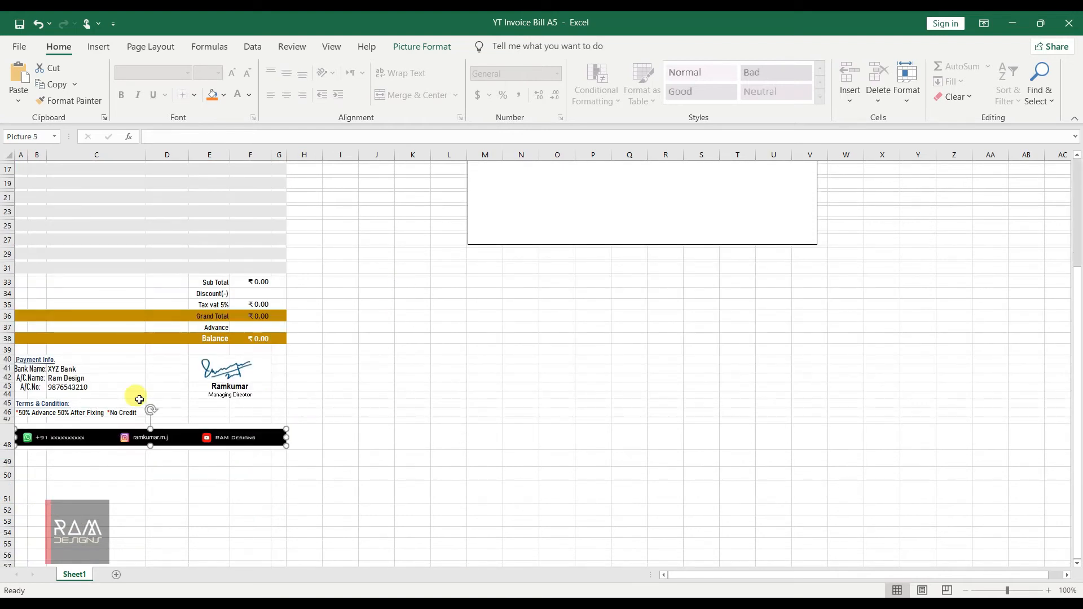
# Step: Add a right border to cells C7:C9, between the customer details and the date and invoice number fields
pyautogui.click(521, 316)
pyautogui.scroll(5, 144, 235)
pyautogui.moveTo(136, 225); pyautogui.dragTo(138, 251)
pyautogui.click(194, 94)
pyautogui.click(224, 188)
pyautogui.click(412, 330)
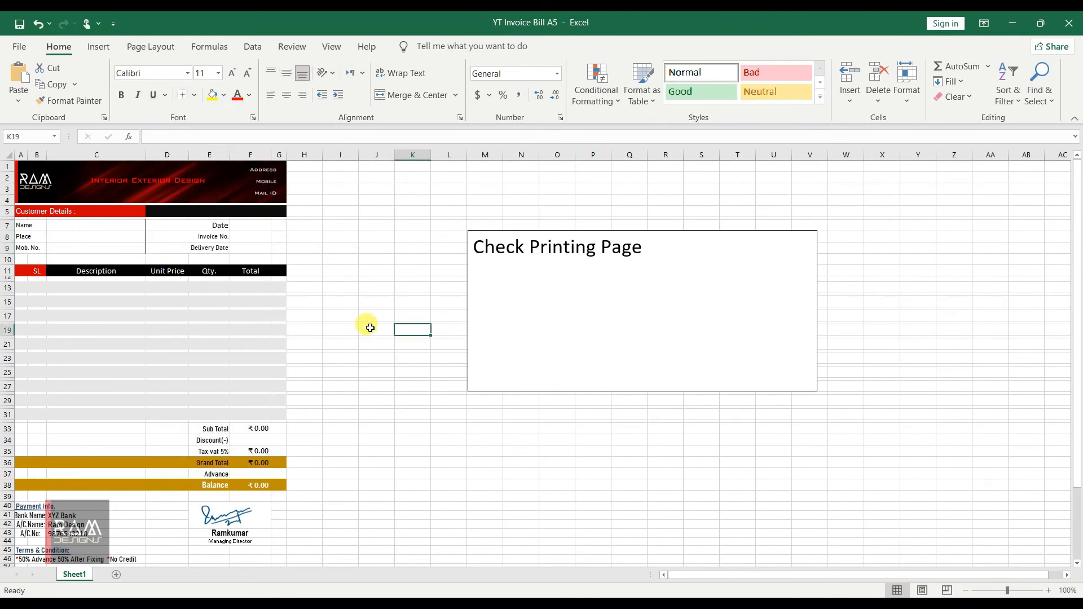
# Step: Left-align the Bank Name, A/C.Name and A/C.No labels under Payment Info
pyautogui.scroll(-2, 366, 326)
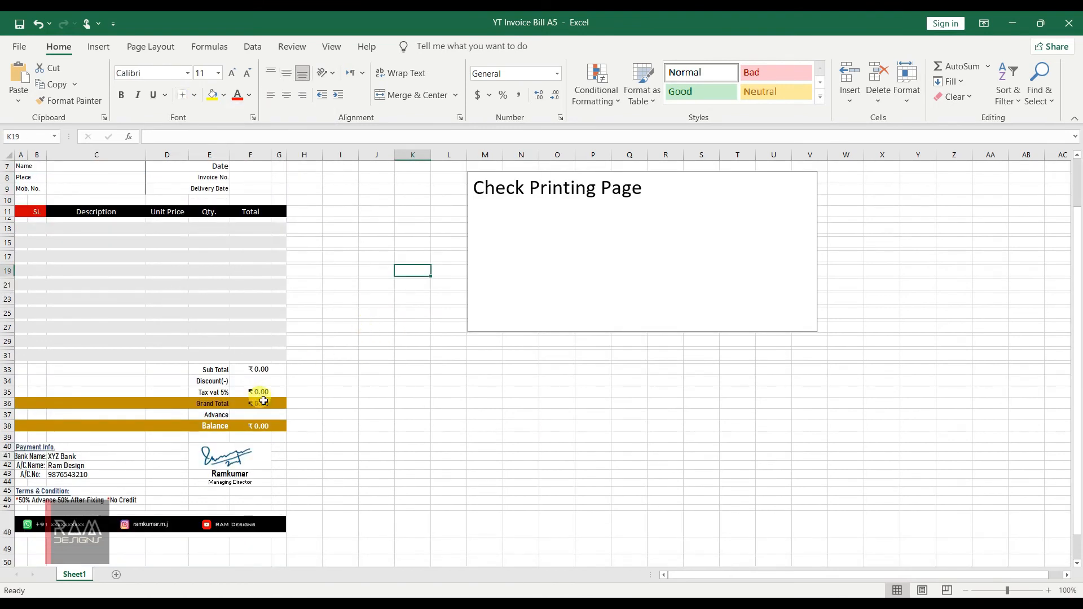
pyautogui.click(36, 475)
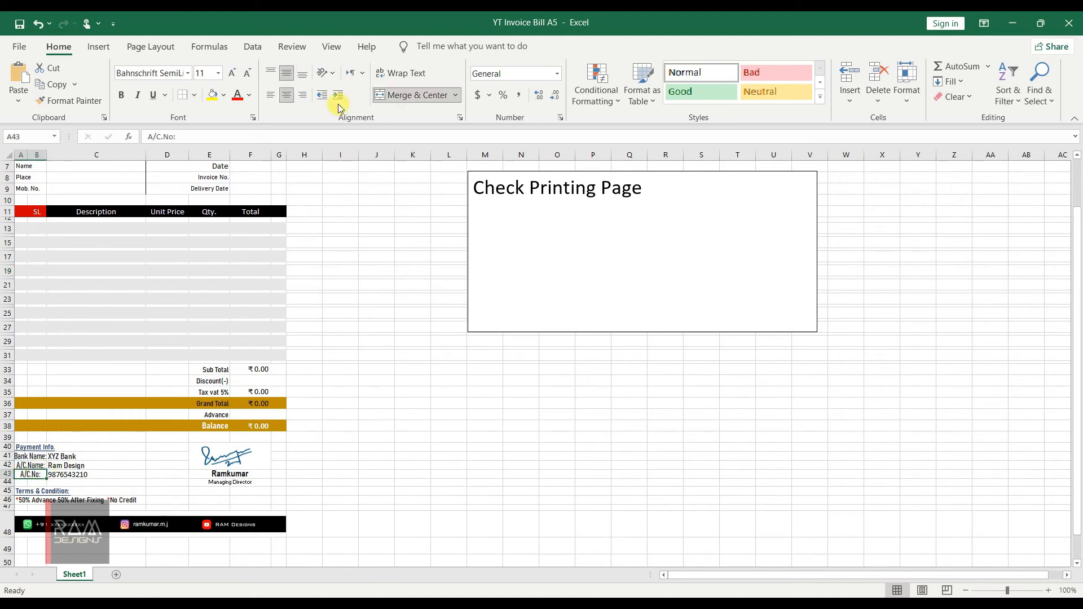
pyautogui.click(30, 465)
pyautogui.click(270, 96)
pyautogui.click(28, 456)
pyautogui.click(286, 78)
pyautogui.click(477, 465)
# Step: Check the invoice's layout in the print preview and return to the sheet
pyautogui.scroll(2, 312, 440)
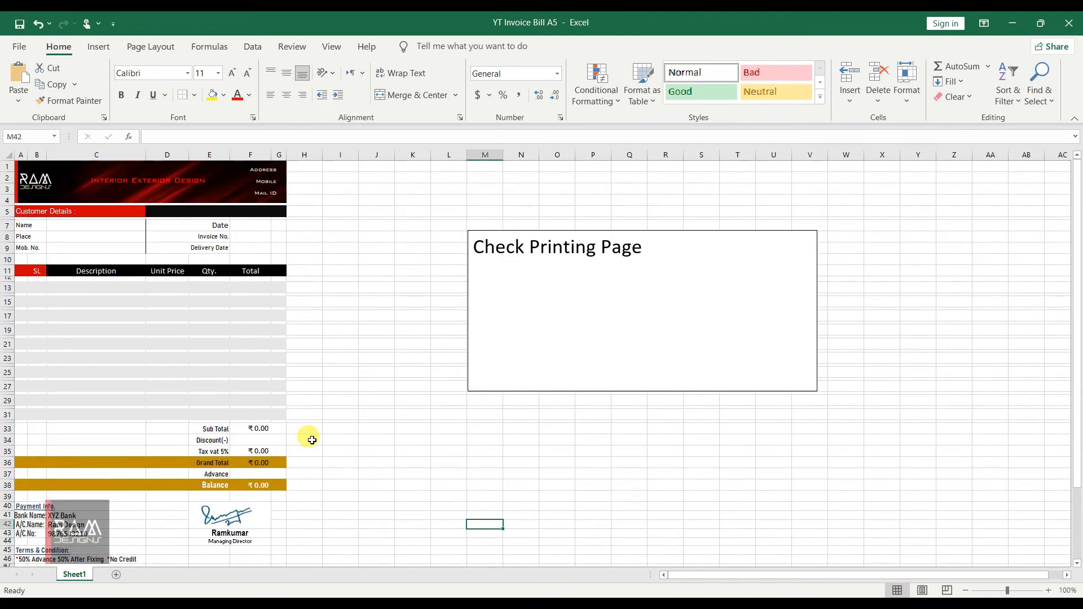
pyautogui.scroll(-3, 312, 440)
pyautogui.scroll(3, 307, 438)
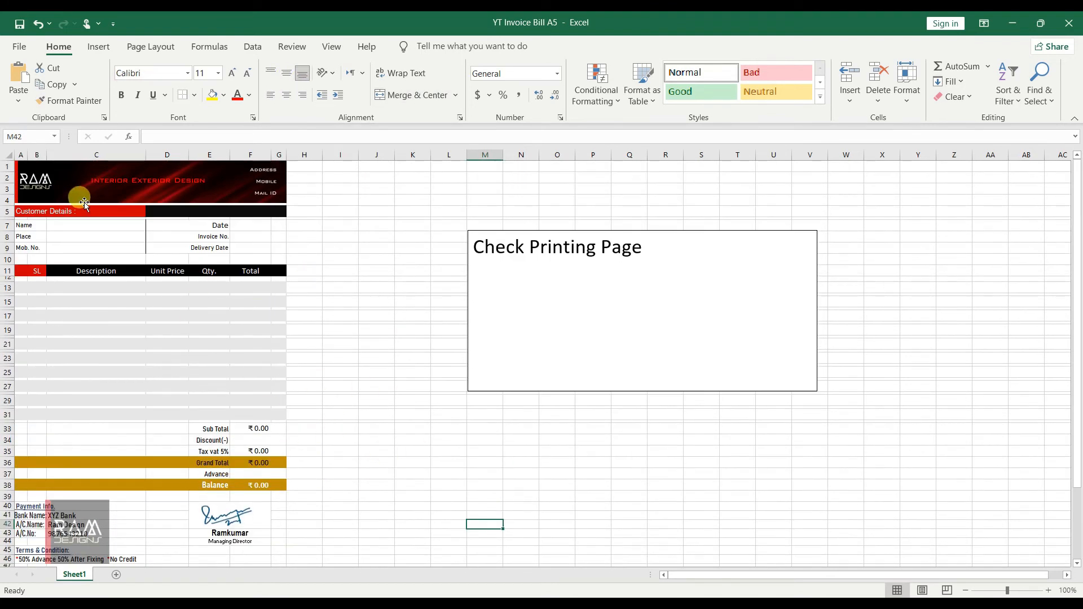
pyautogui.scroll(-1, 344, 446)
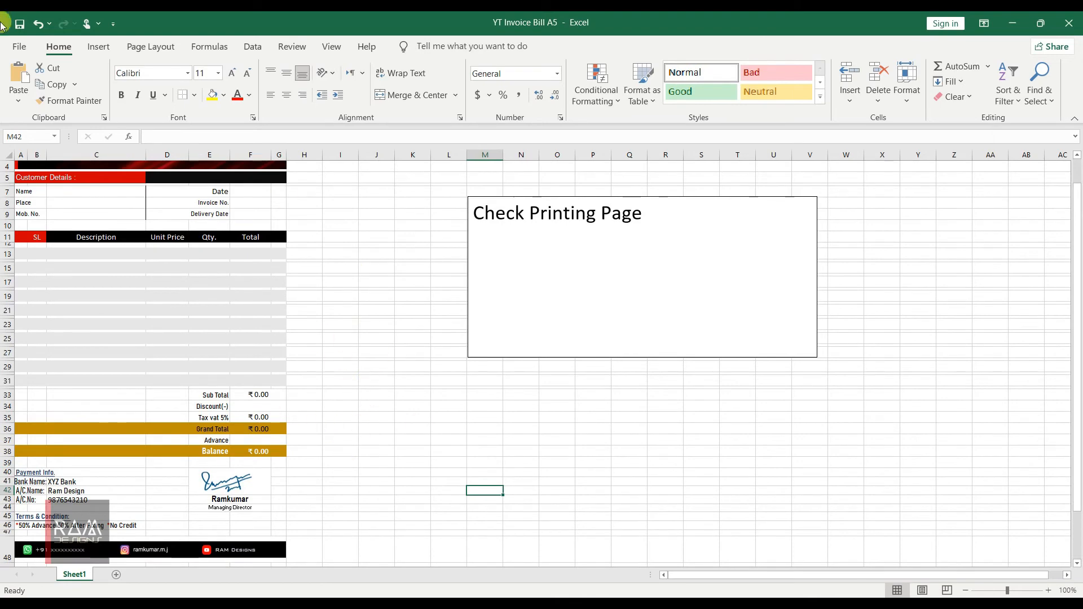
pyautogui.click(20, 46)
pyautogui.click(43, 260)
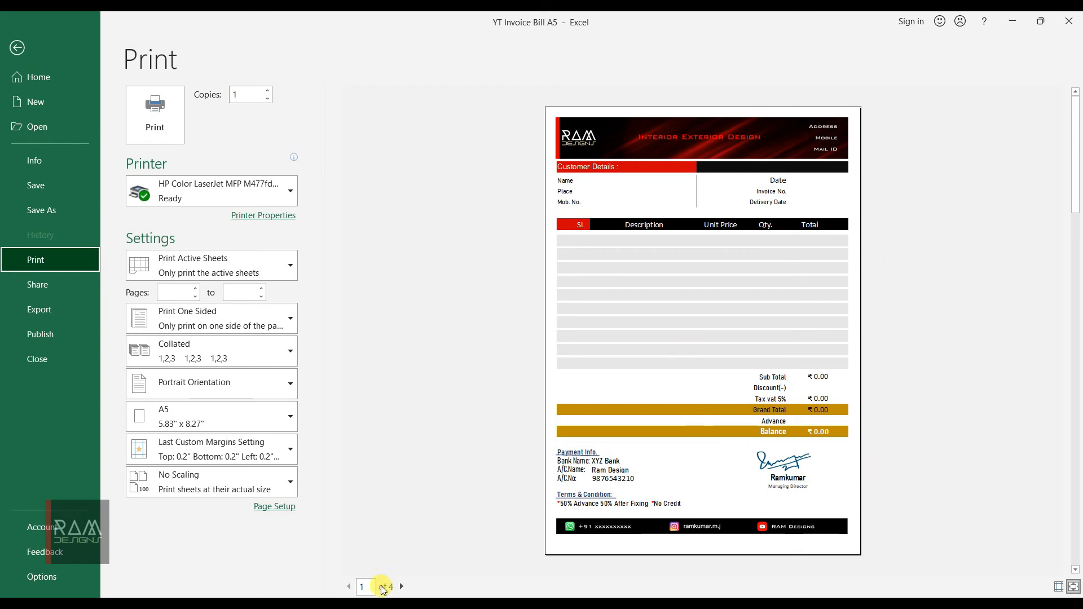
pyautogui.press('Escape')
# Step: Delete the "Check Printing Page" text box and preview the sheet's printout again
pyautogui.click(490, 203)
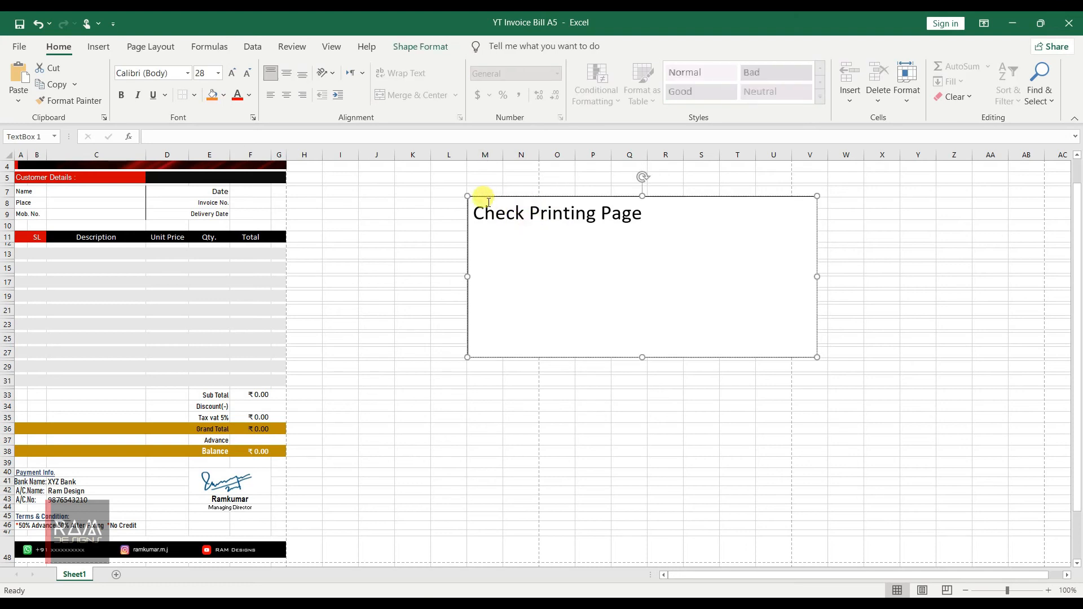
pyautogui.press('Delete')
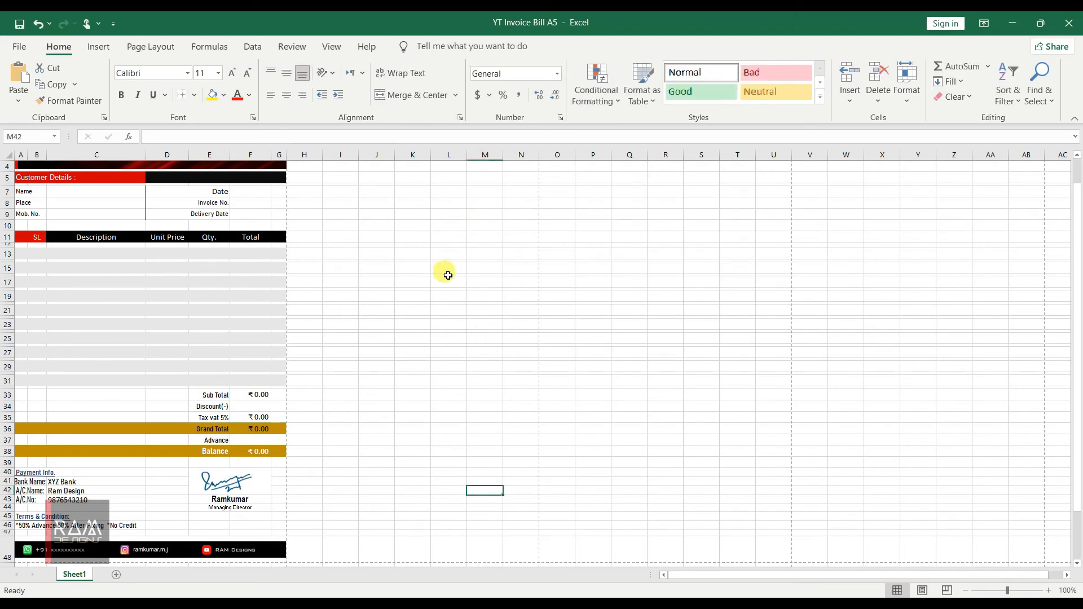
pyautogui.click(19, 46)
pyautogui.click(35, 259)
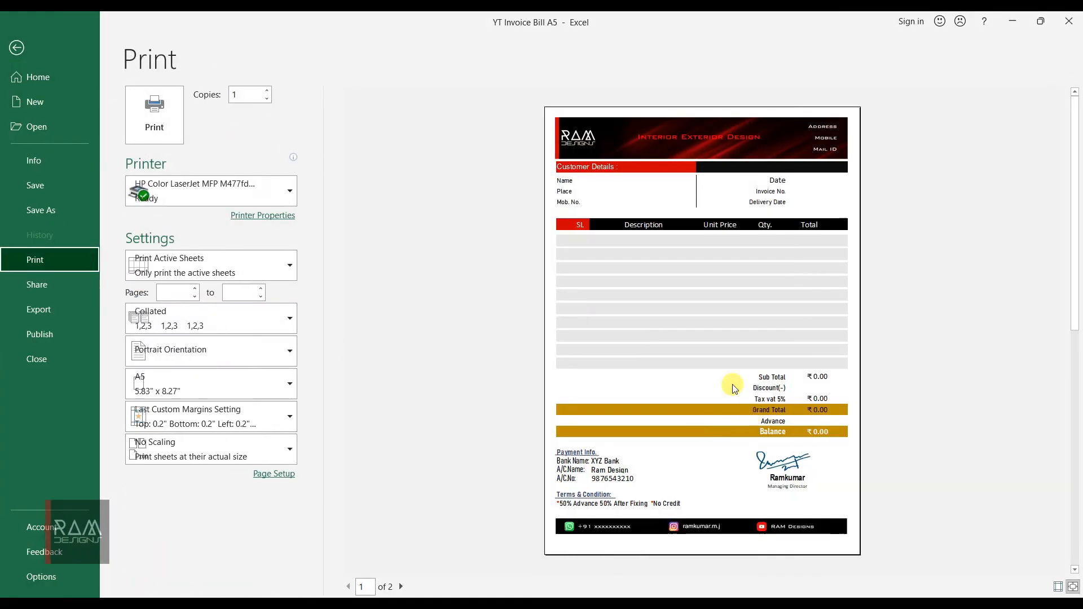
# Step: Narrow the header and footer pictures so they end just inside column G's edge, and preview the printout
pyautogui.press('Escape')
pyautogui.click(282, 189)
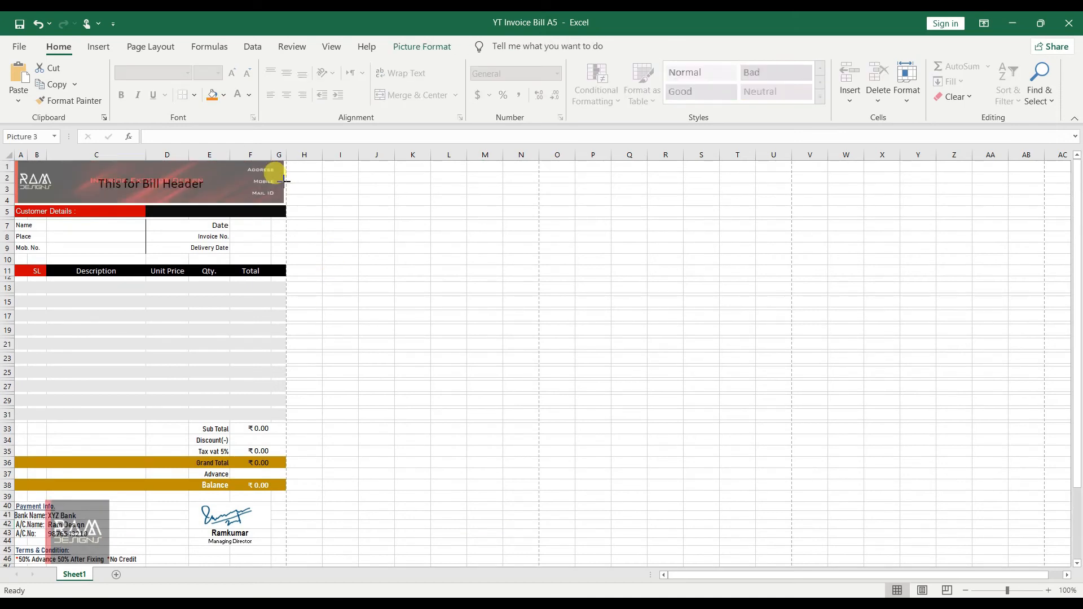
pyautogui.click(351, 213)
pyautogui.scroll(-3, 333, 338)
pyautogui.click(285, 490)
pyautogui.moveTo(286, 490); pyautogui.dragTo(284, 491)
pyautogui.click(370, 489)
pyautogui.click(220, 489)
pyautogui.click(409, 460)
pyautogui.hotkey('ctrl', 'p')
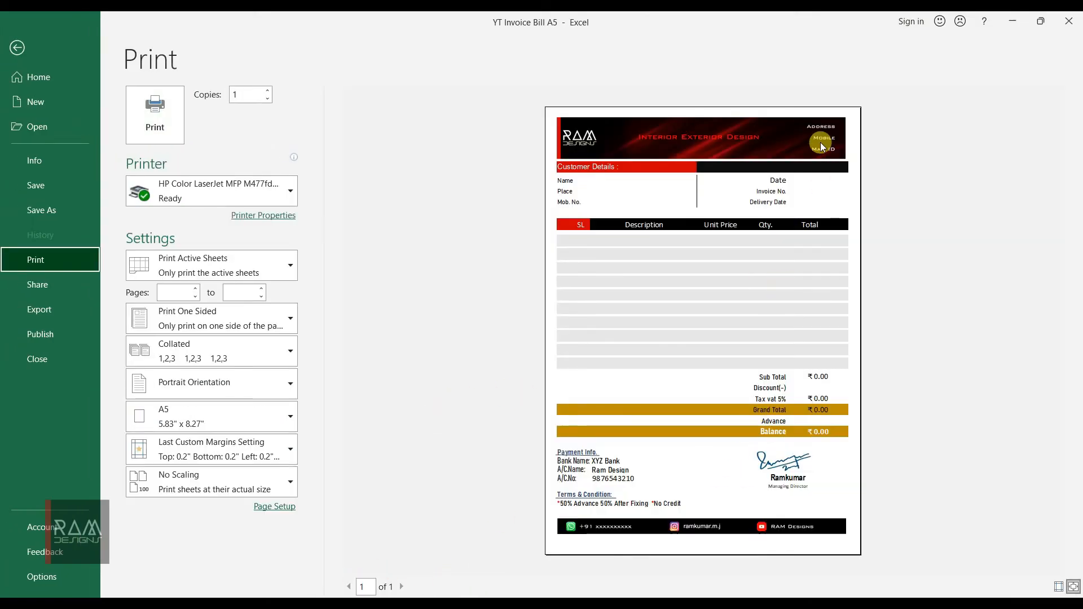
# Step: Fine-tune the header picture's width at column G's edge, recheck the print preview and return to the sheet
pyautogui.press('Escape')
pyautogui.scroll(4, 316, 186)
pyautogui.click(278, 174)
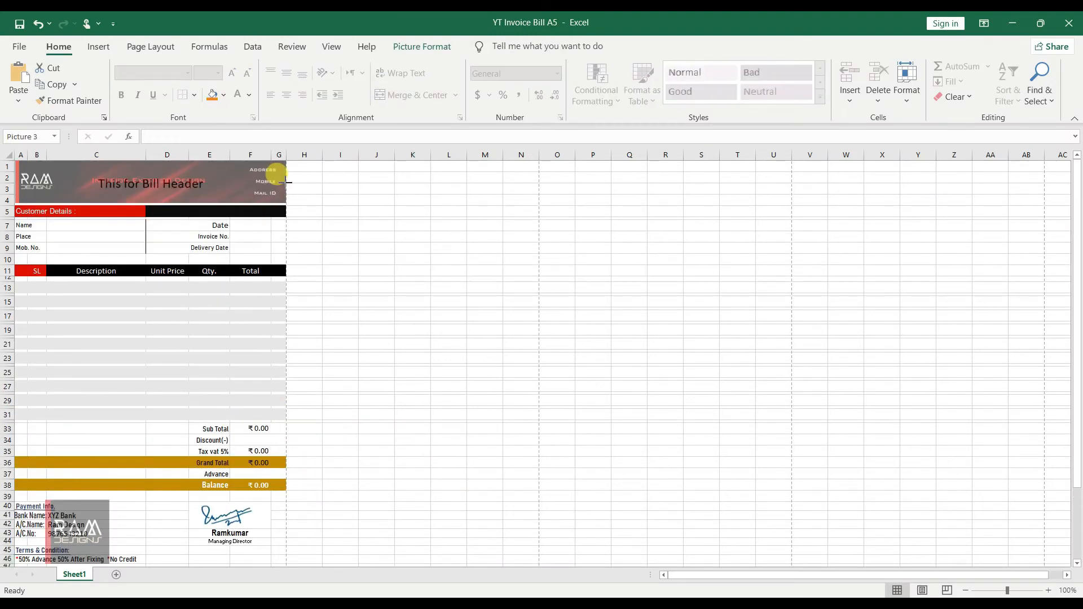
pyautogui.click(353, 215)
pyautogui.hotkey('ctrl', 'p')
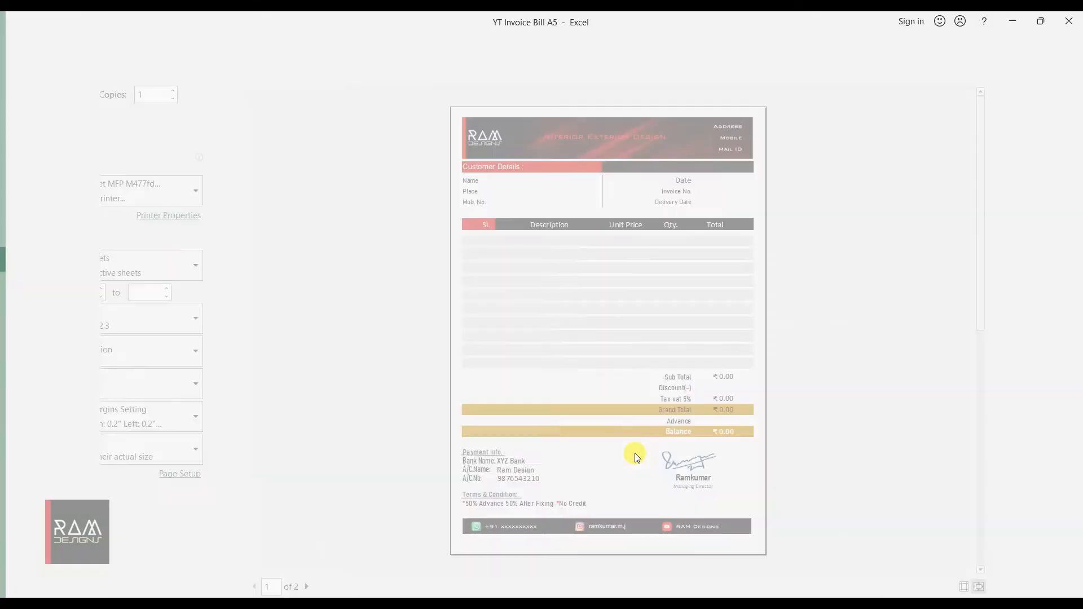
pyautogui.press('Escape')
pyautogui.click(469, 250)
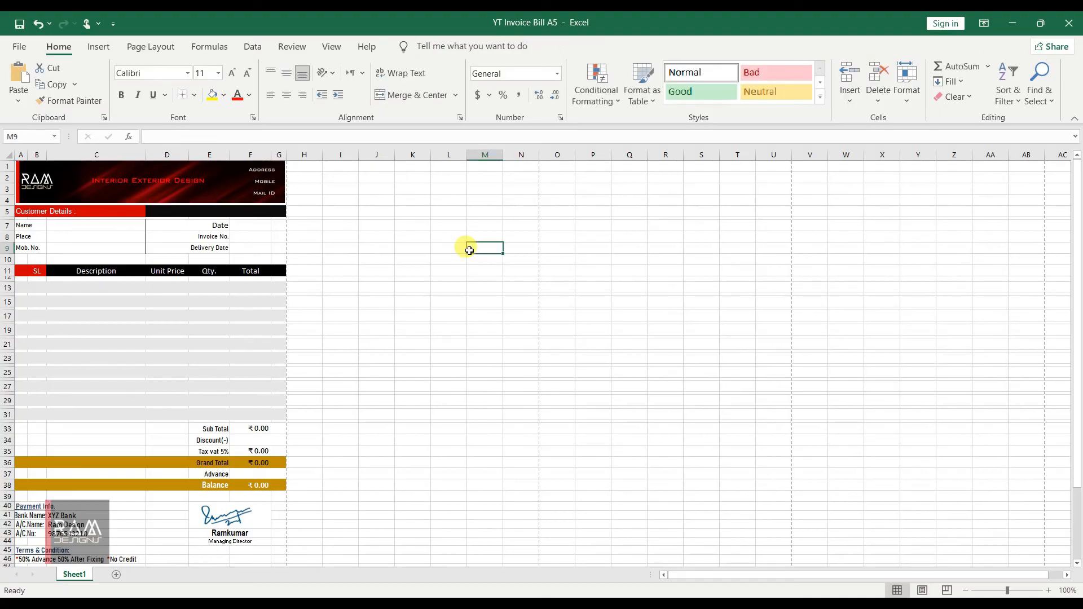
pyautogui.hotkey('ctrl', 'p')
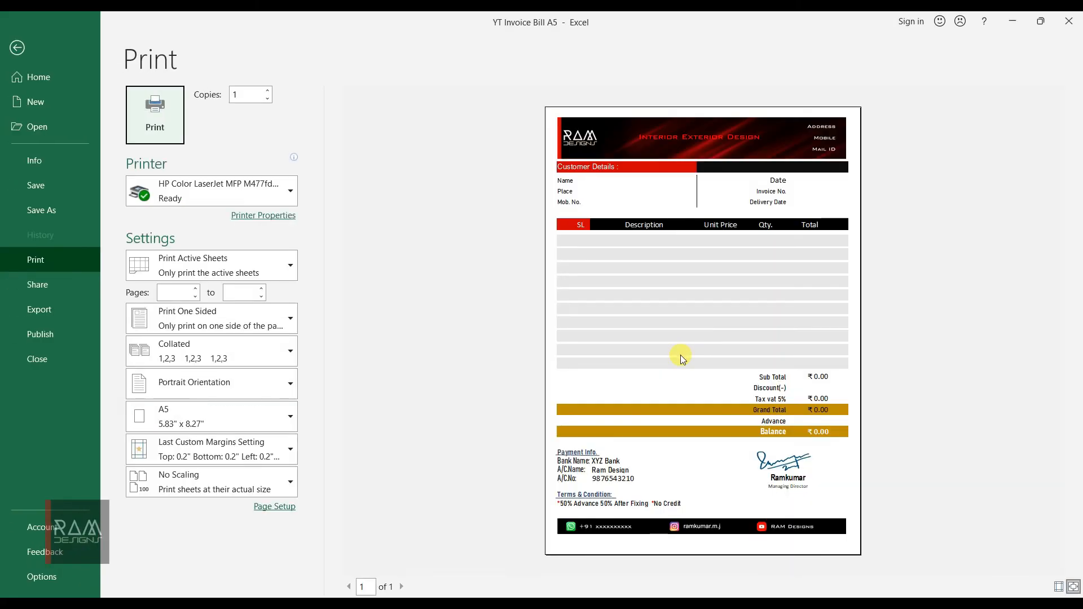
pyautogui.press('Escape')
pyautogui.click(587, 326)
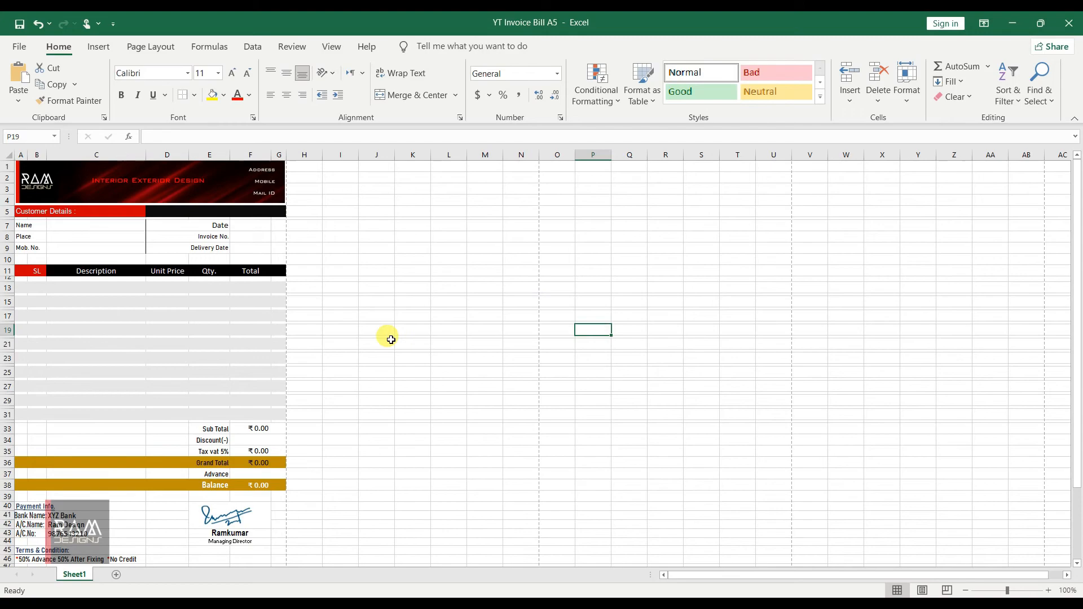
pyautogui.click(308, 604)
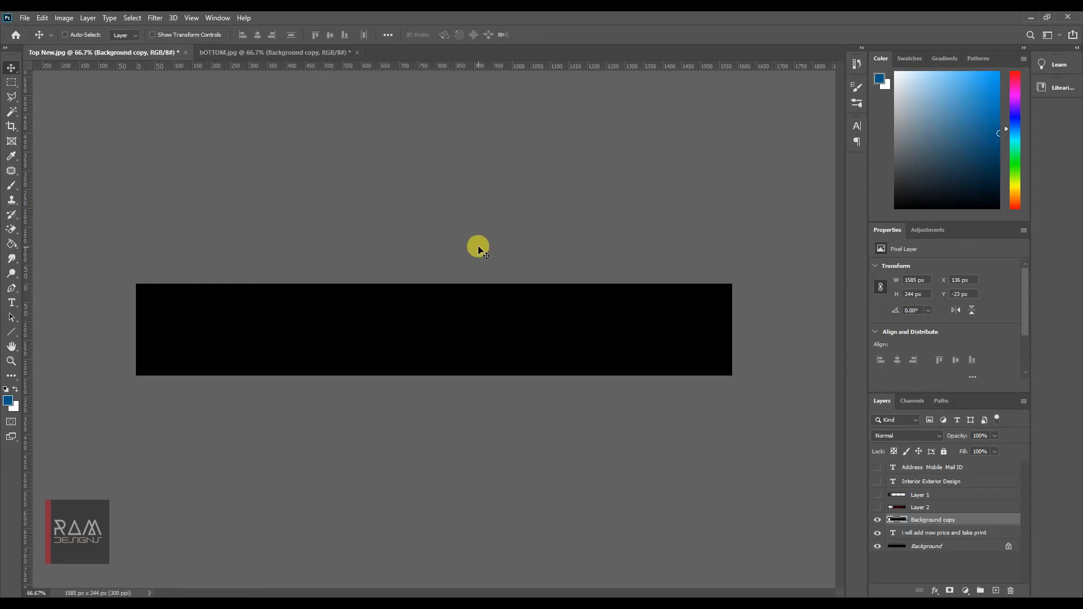
pyautogui.moveTo(182, 365); pyautogui.dragTo(682, 368)
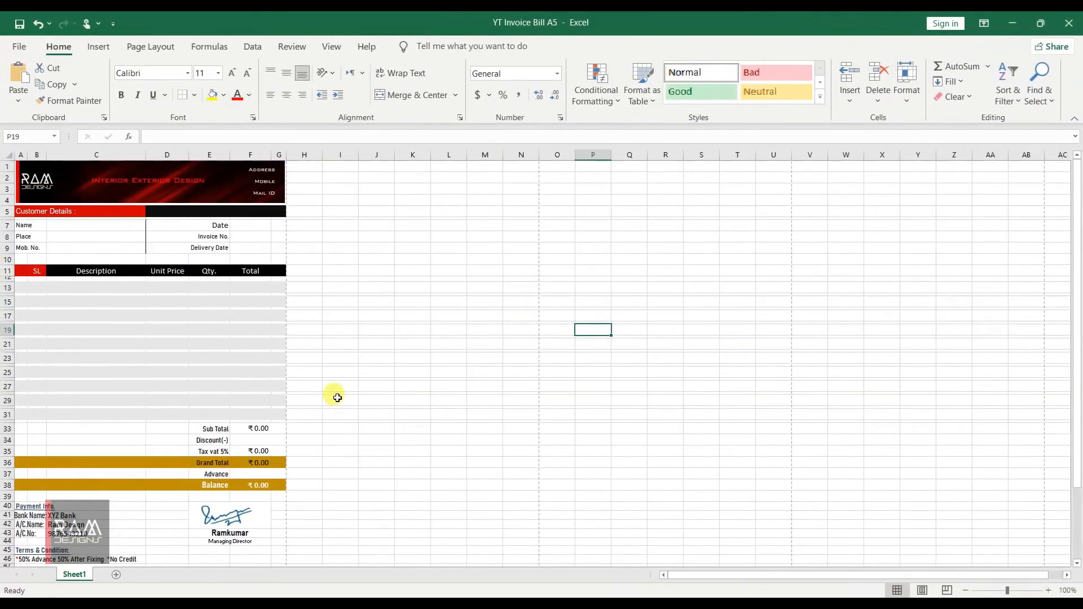
# Step: Fill in the customer details in C7:C9 with the customer's name, the place Kanyakumari and the mobile number
pyautogui.click(54, 225)
pyautogui.write('Ramkumar')
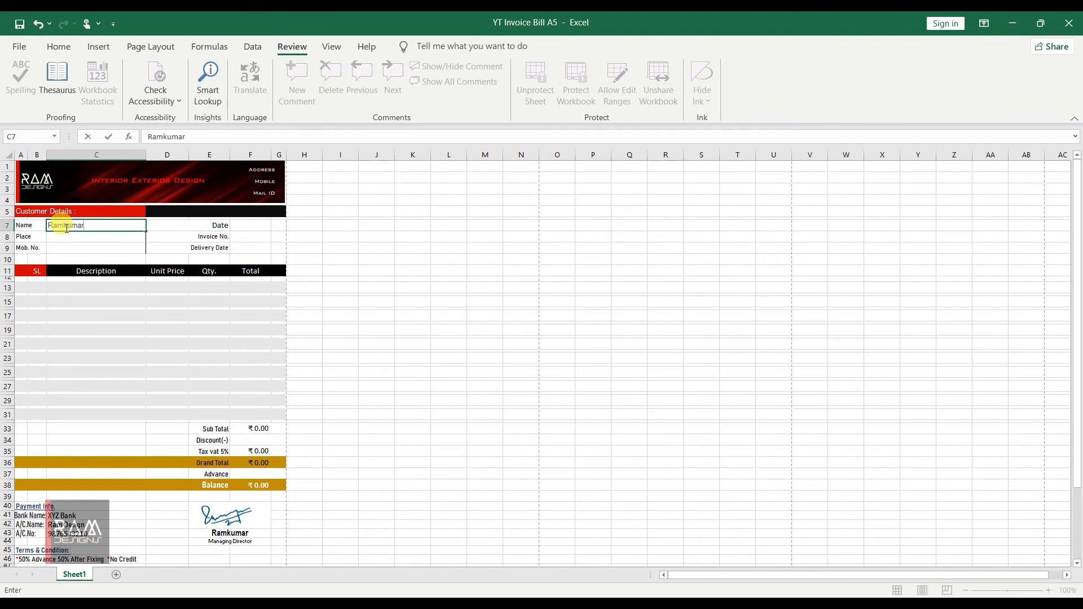
pyautogui.click(61, 233)
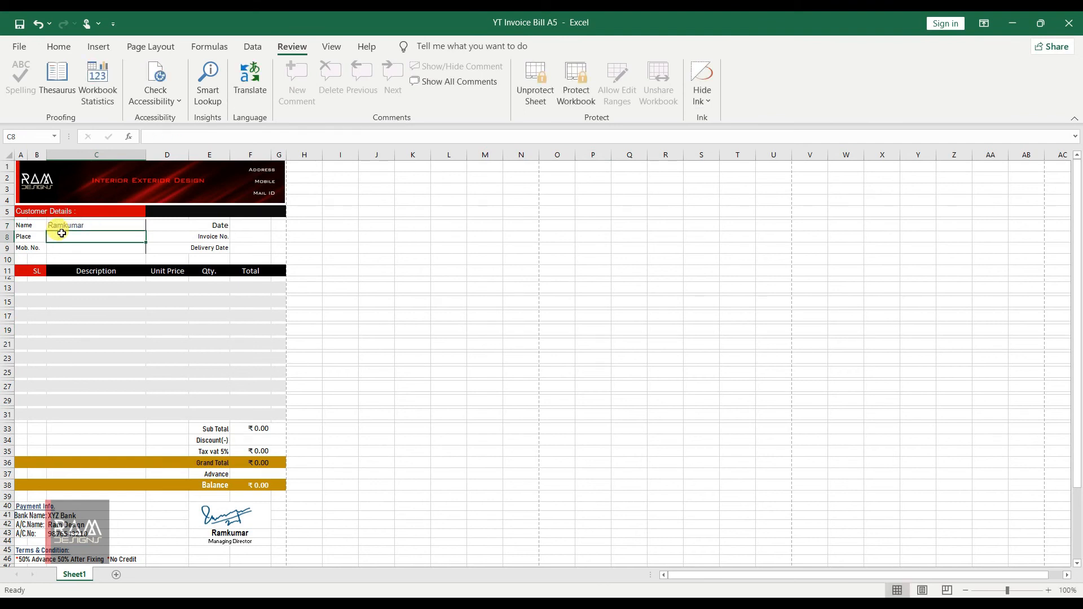
pyautogui.write('Kanyakumari')
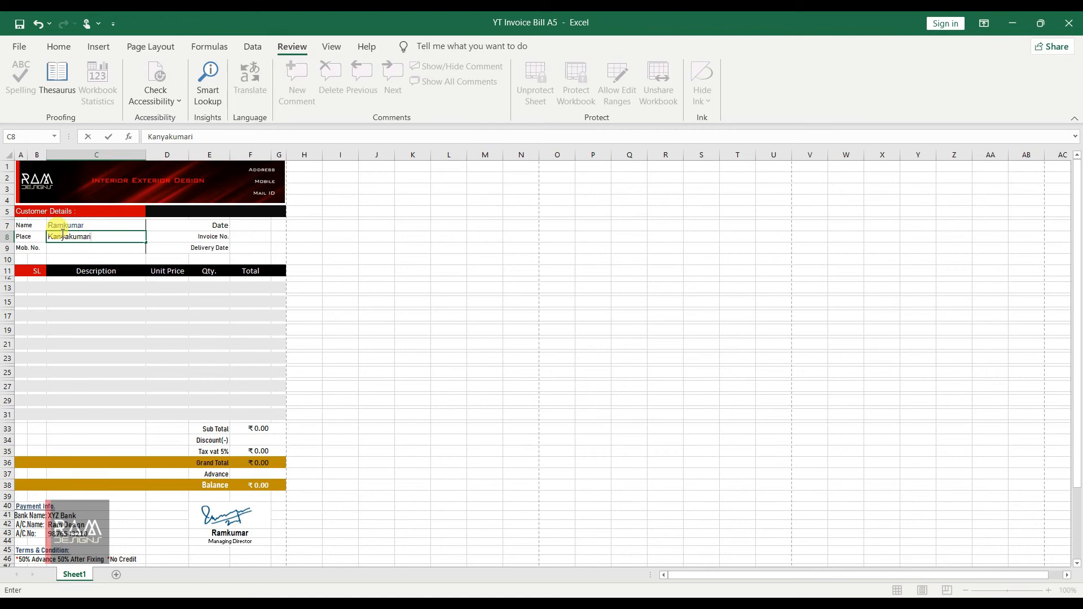
pyautogui.press('Return')
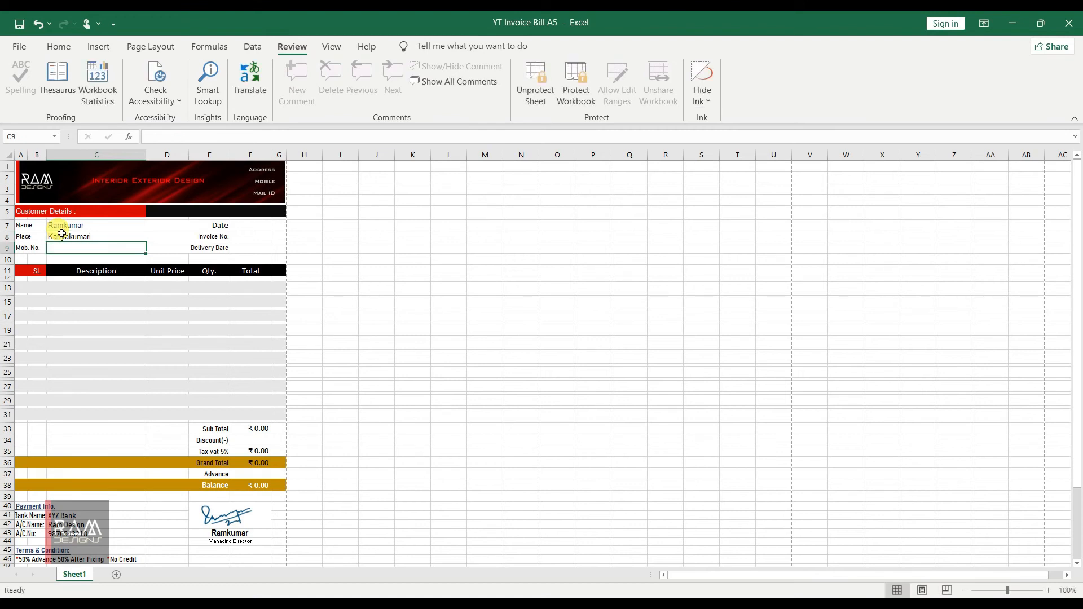
pyautogui.write('90xxxxxxxx')
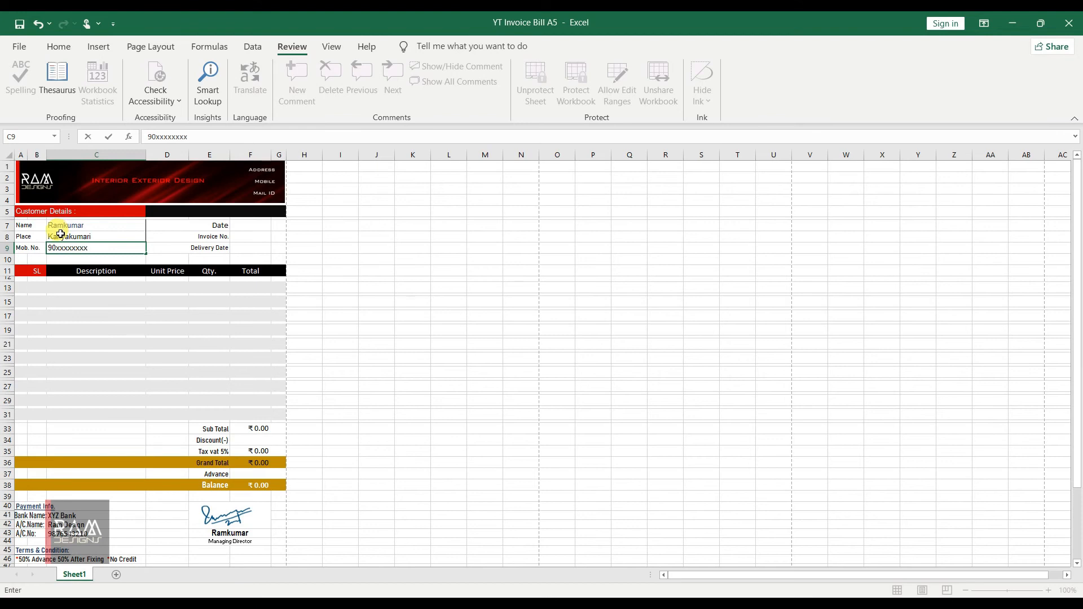
# Step: Enter the invoice date 19-9-2021, the invoice number and the delivery date 20-10-2021 in F7:F9
pyautogui.click(254, 226)
pyautogui.doubleClick(253, 226)
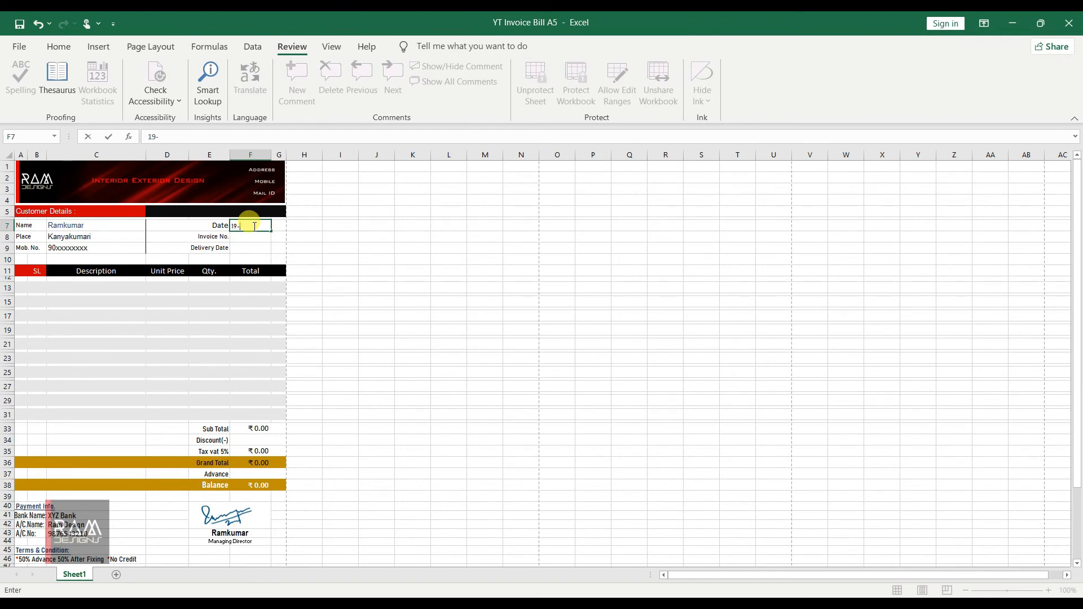
pyautogui.write('19-9-2021')
pyautogui.press('Return')
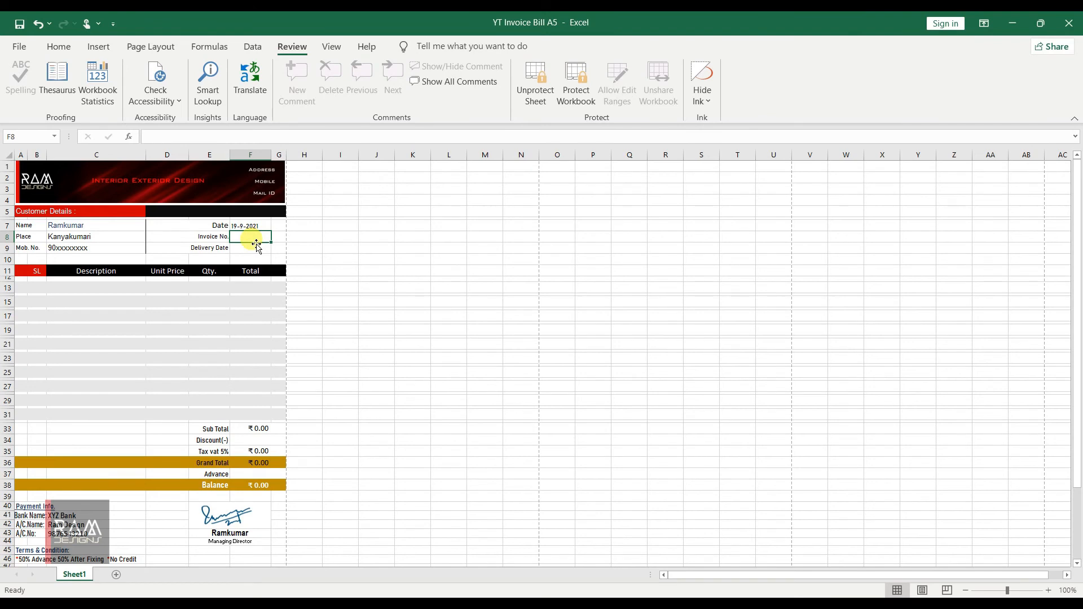
pyautogui.write('b-715')
pyautogui.press('Return')
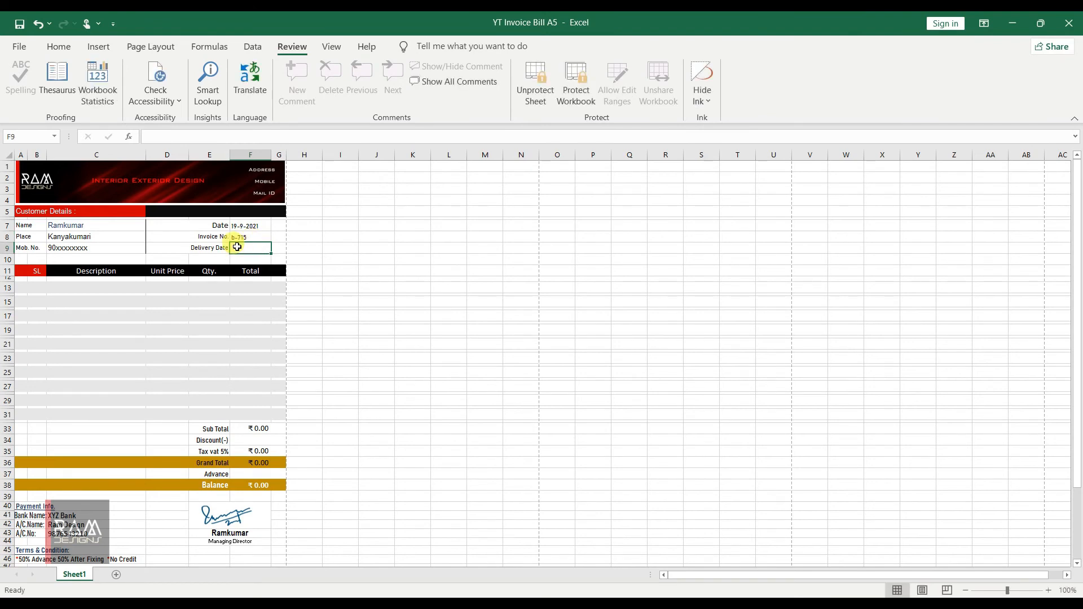
pyautogui.write('20-10-')
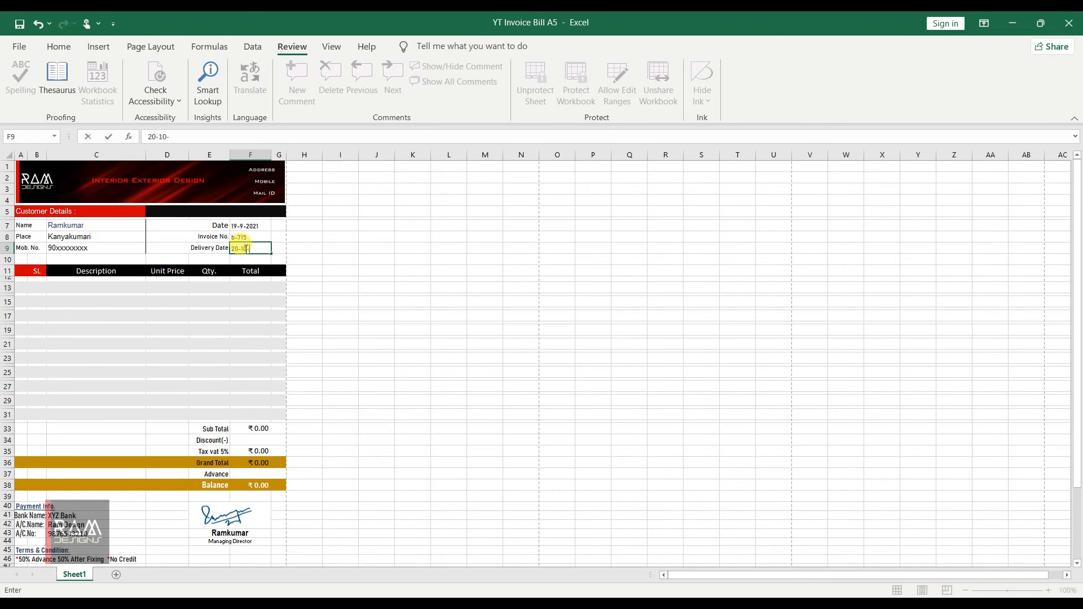
# Step: Enter serial number 1 with the description Bedroom Design in row 13, and serial number 2 in row 15
pyautogui.click(34, 289)
pyautogui.write('1')
pyautogui.press('Return')
pyautogui.click(79, 285)
pyautogui.write('Bedroom Design')
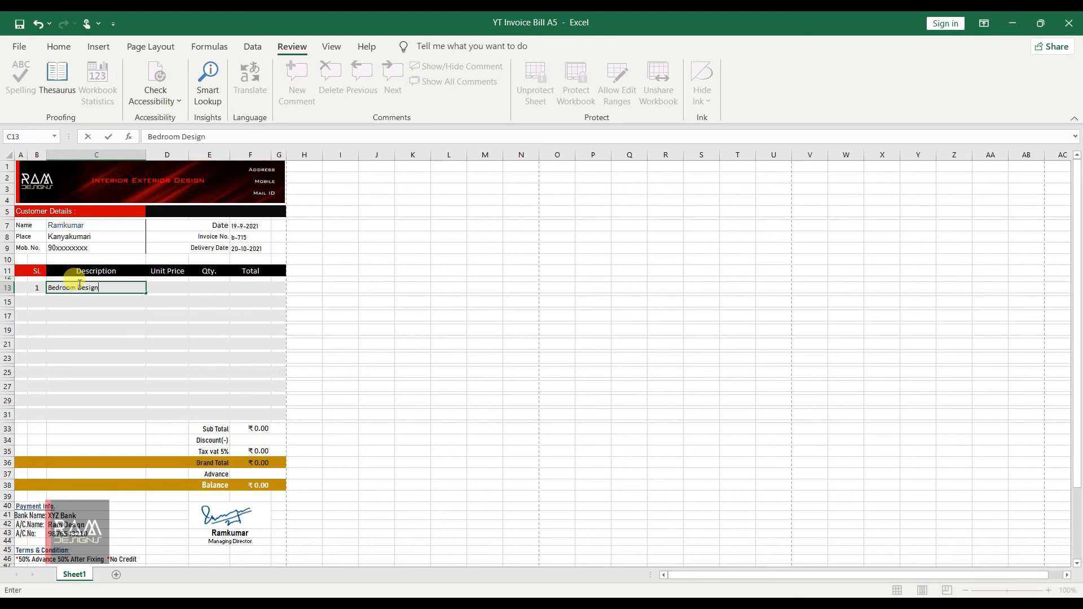
pyautogui.press('Return')
pyautogui.click(34, 302)
pyautogui.write('2')
pyautogui.press('Return')
pyautogui.click(101, 296)
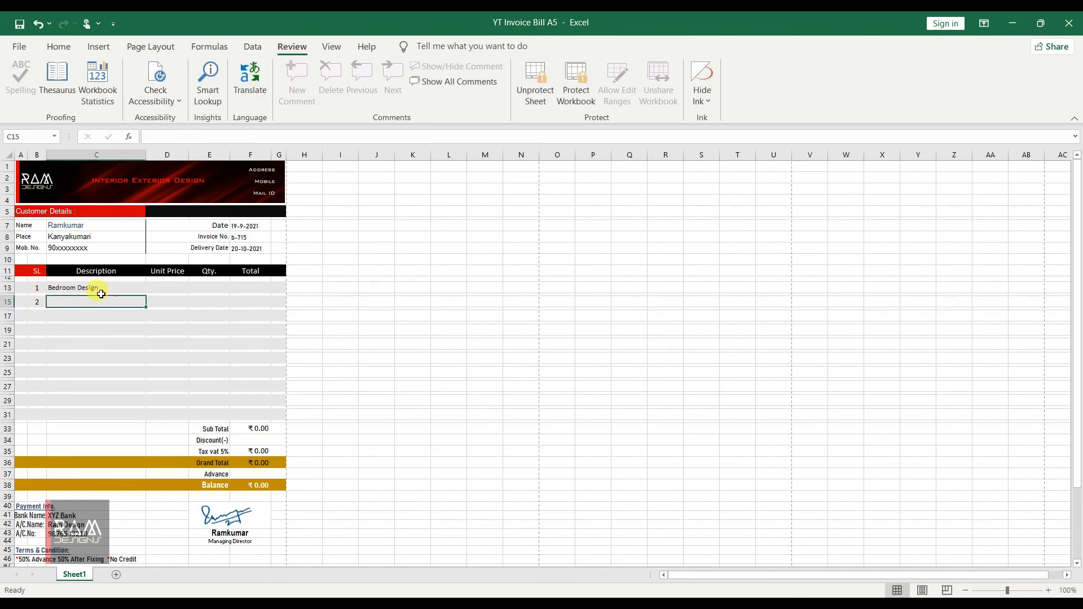
# Step: Set the Bedroom Design item's unit price to 1700 and its quantity to 2
pyautogui.click(168, 287)
pyautogui.write('1700')
pyautogui.press('Return')
pyautogui.click(214, 287)
pyautogui.write('2')
pyautogui.press('Return')
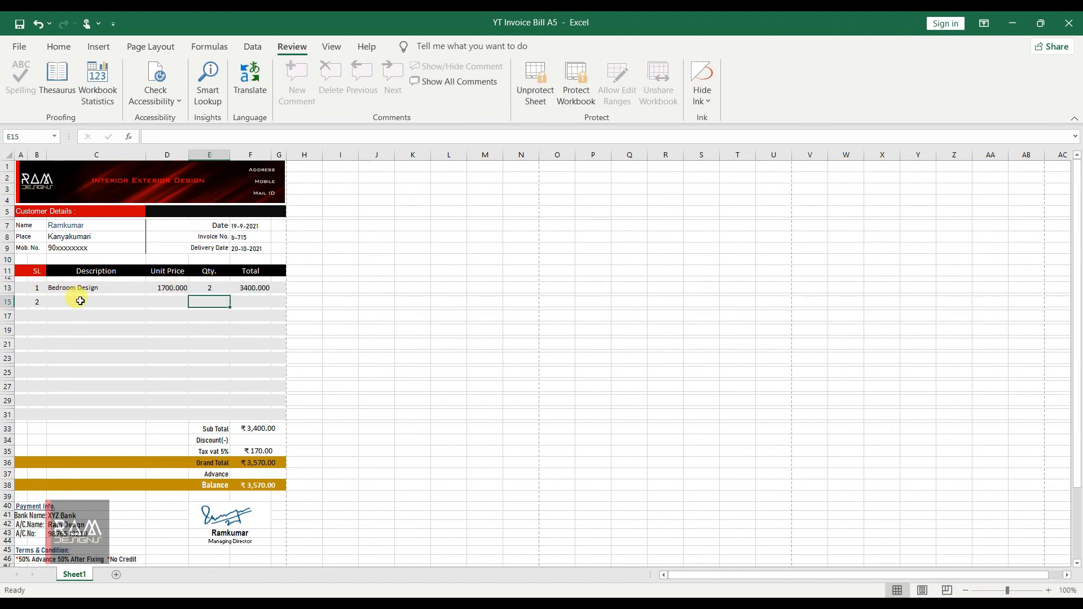
# Step: Complete item 2 in row 15 as Kitchen Design with unit price 1500 and quantity 1
pyautogui.click(73, 301)
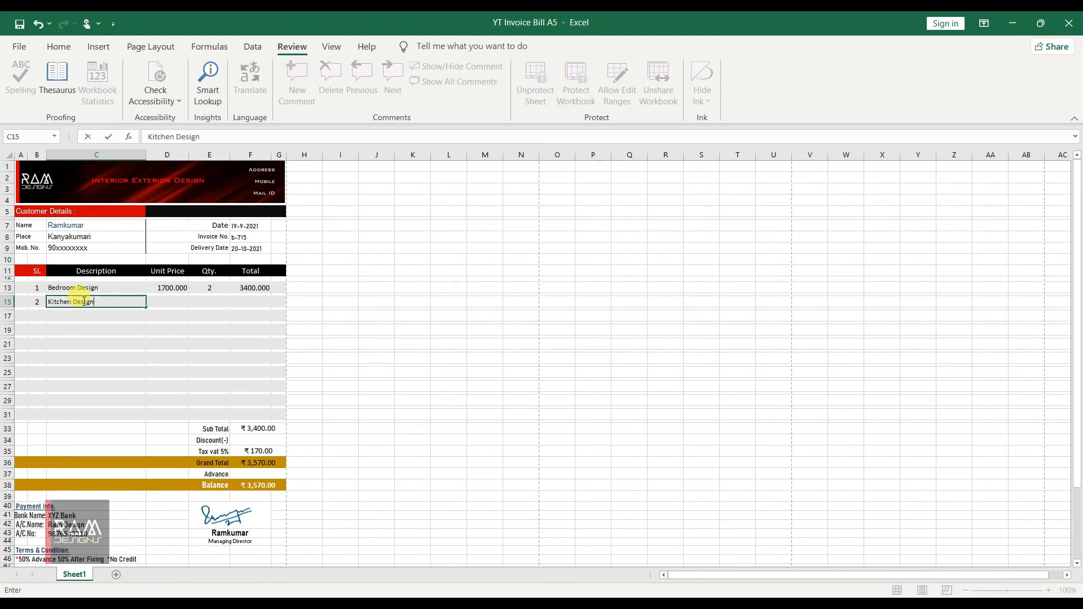
pyautogui.press('Return')
pyautogui.click(158, 301)
pyautogui.write('1500')
pyautogui.press('Return')
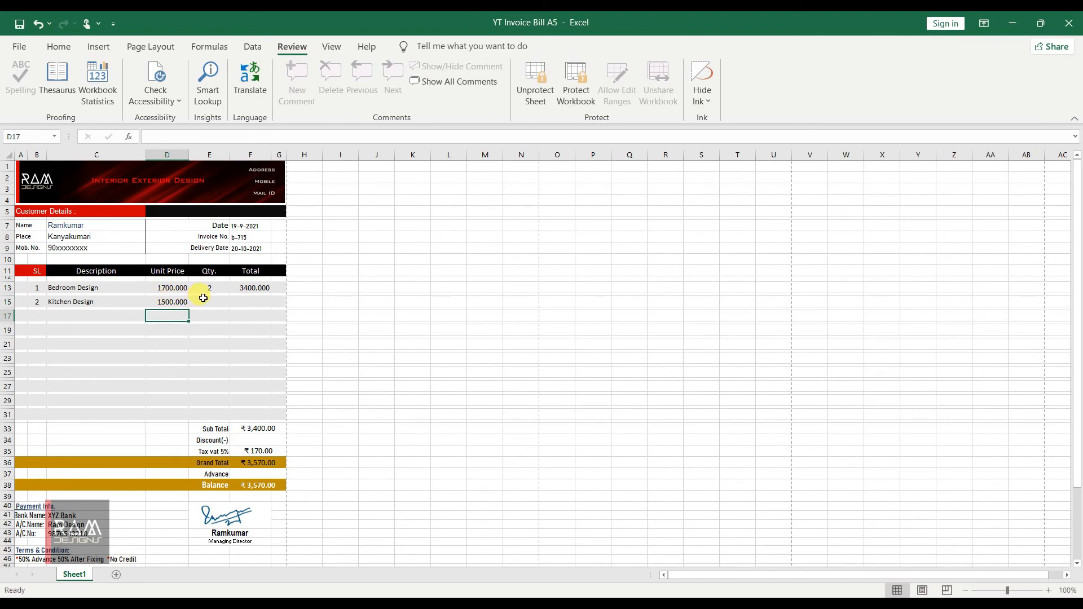
pyautogui.click(203, 298)
pyautogui.write('1')
pyautogui.press('Return')
# Step: Add item 3 in row 17 as Livingroom Design with unit price 1800 and quantity 1
pyautogui.click(37, 315)
pyautogui.write('3')
pyautogui.click(66, 314)
pyautogui.write('Livingroom')
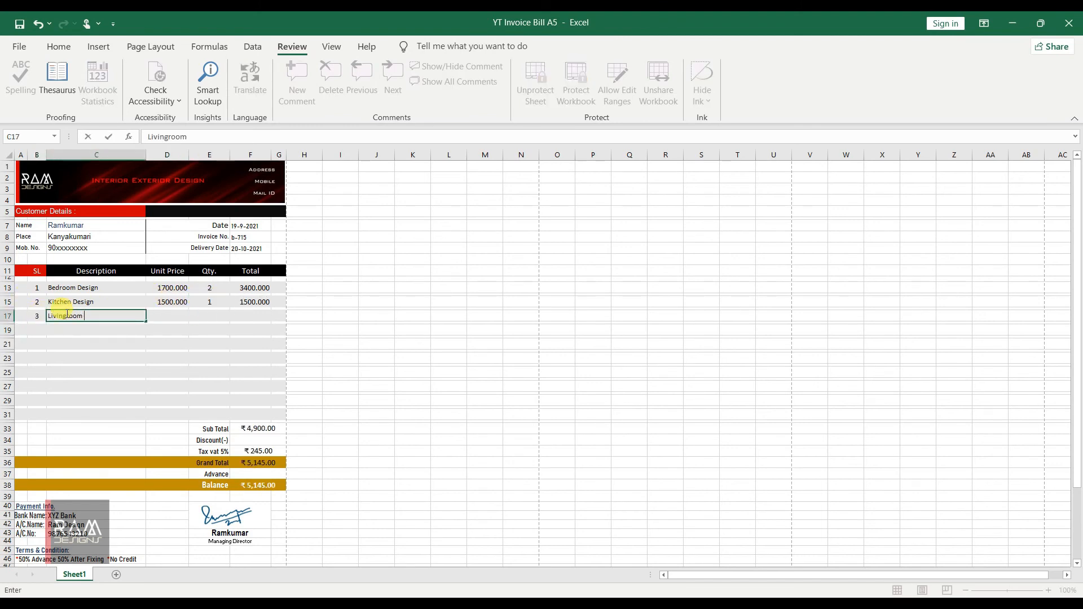
pyautogui.write(' Design')
pyautogui.press('Return')
pyautogui.click(169, 314)
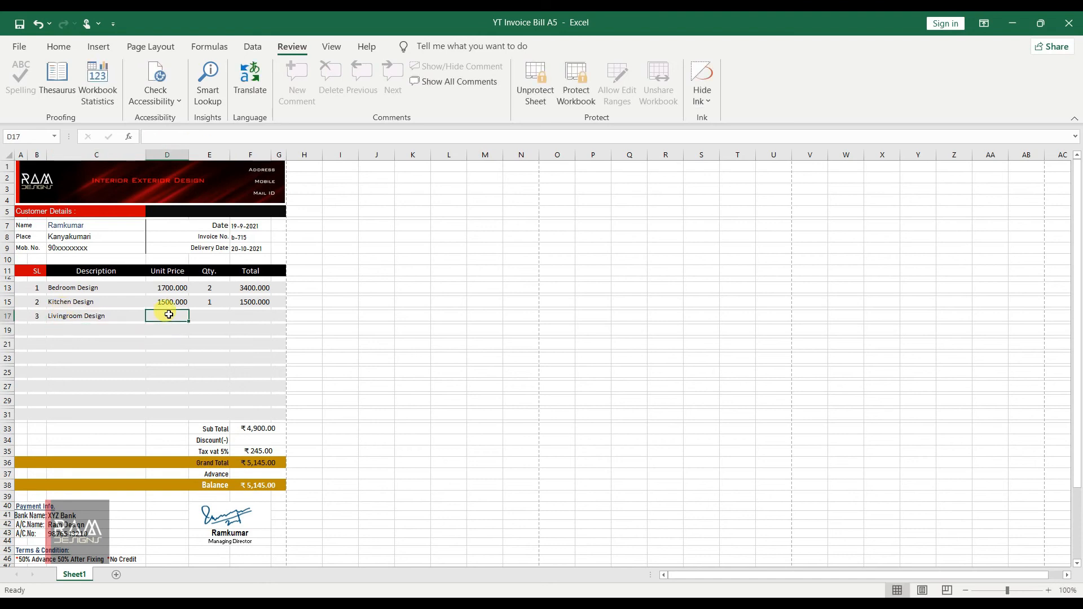
pyautogui.write('1800')
pyautogui.press('Return')
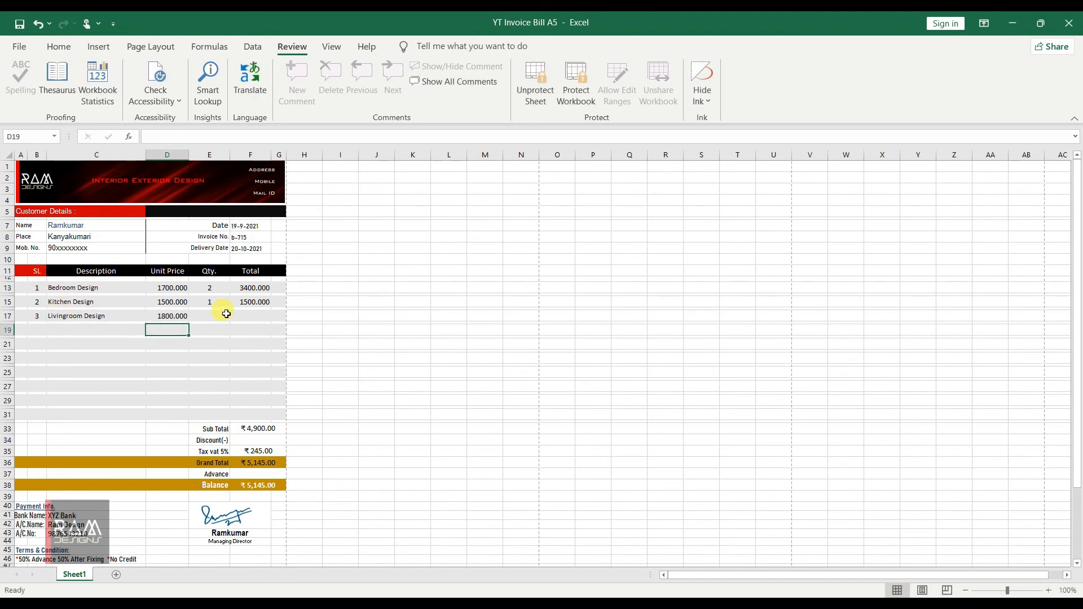
pyautogui.click(192, 315)
pyautogui.write('1')
pyautogui.press('Return')
# Step: Add item 4 in row 19 as Exterior Design with unit price 2000 and quantity 3
pyautogui.click(35, 327)
pyautogui.write('4')
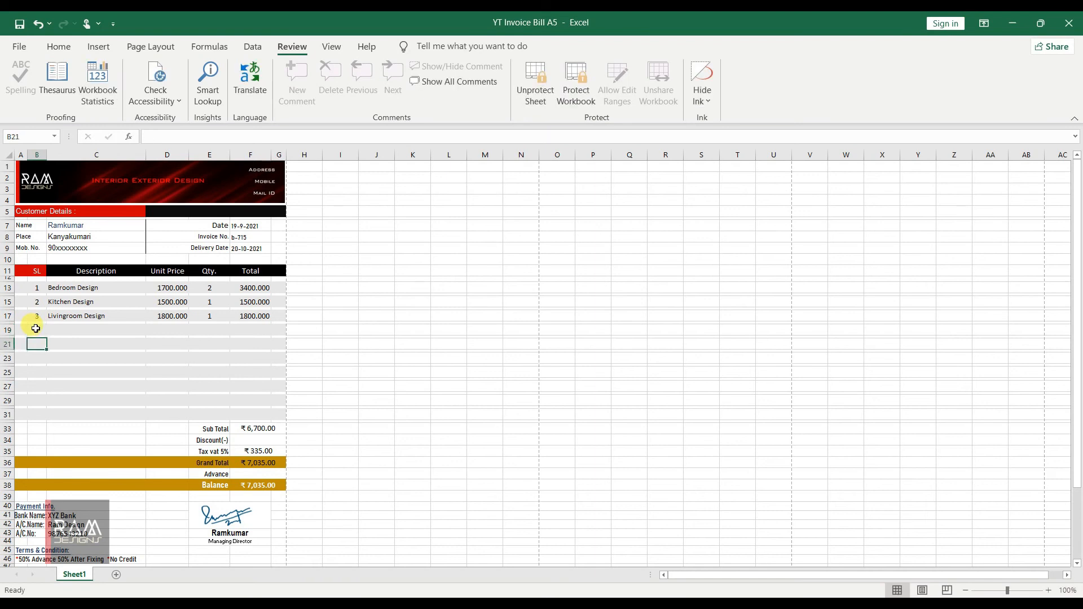
pyautogui.click(60, 329)
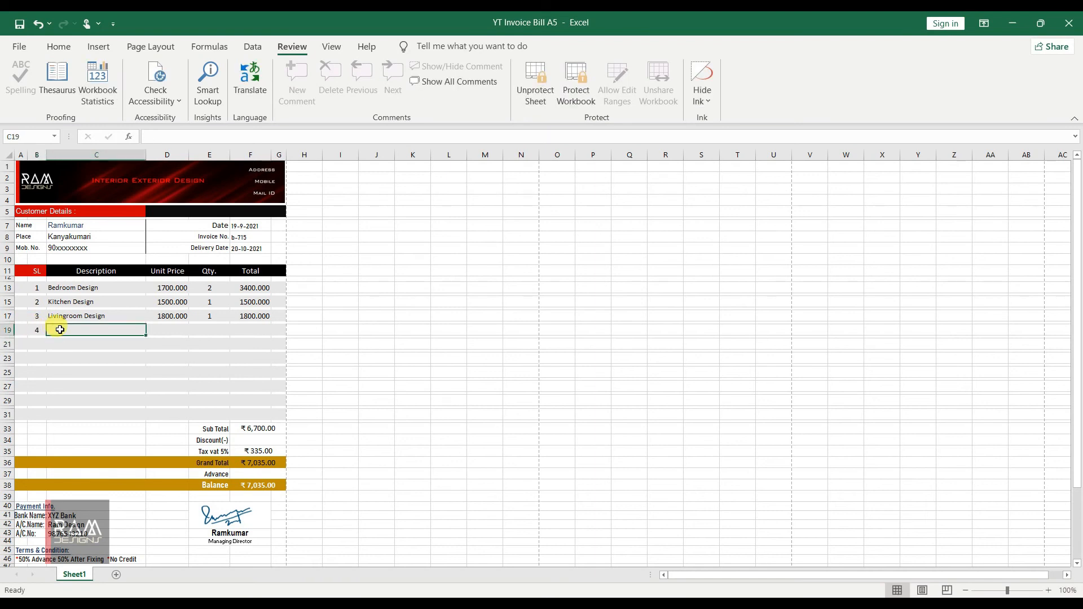
pyautogui.write('Exterior Design')
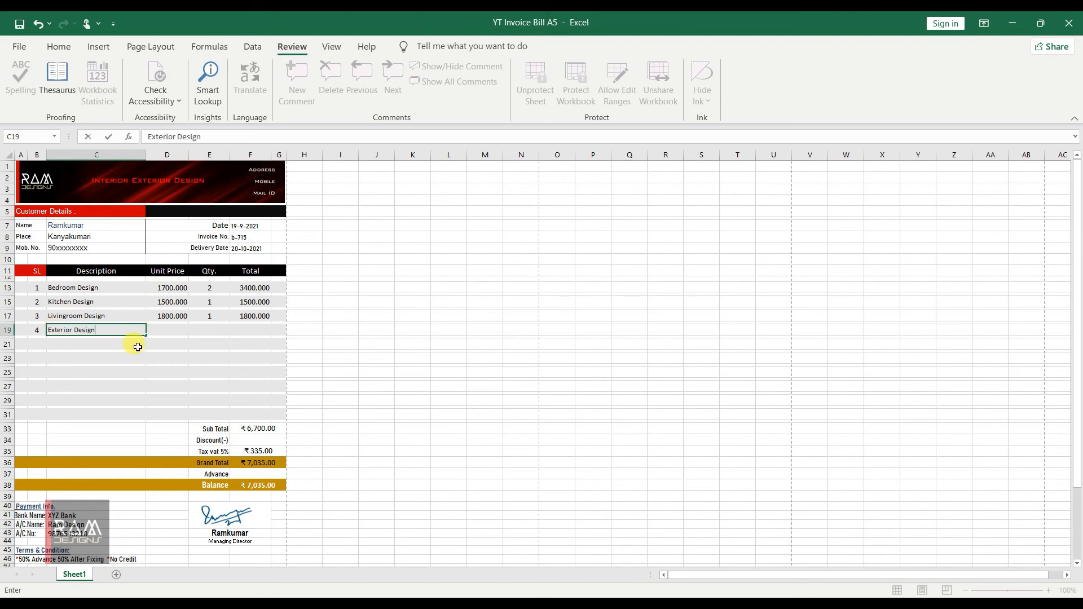
pyautogui.click(163, 327)
pyautogui.write('2000')
pyautogui.click(216, 329)
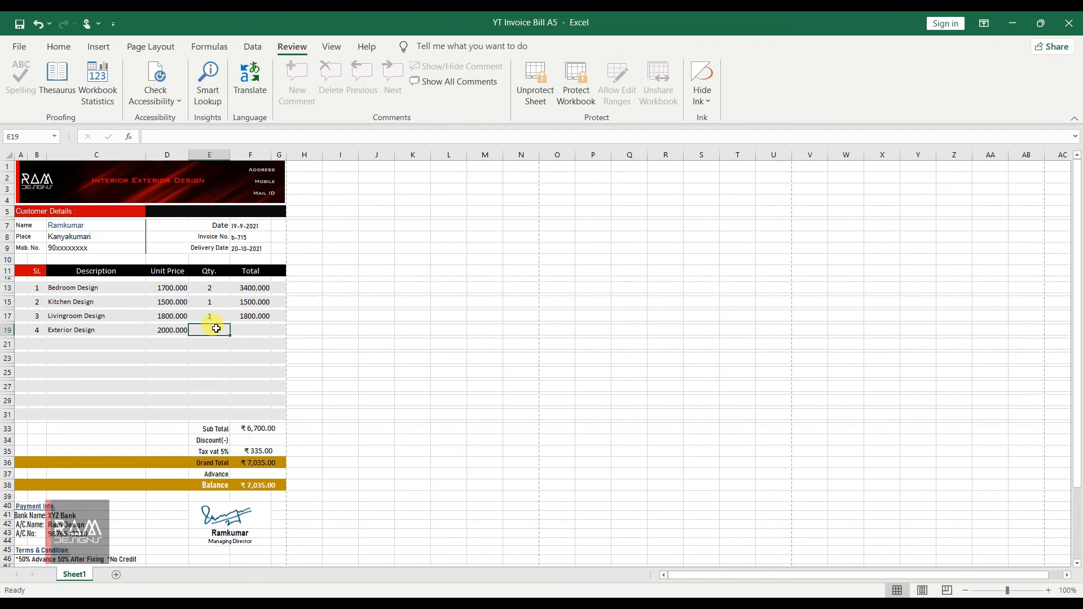
pyautogui.write('3')
pyautogui.press('Return')
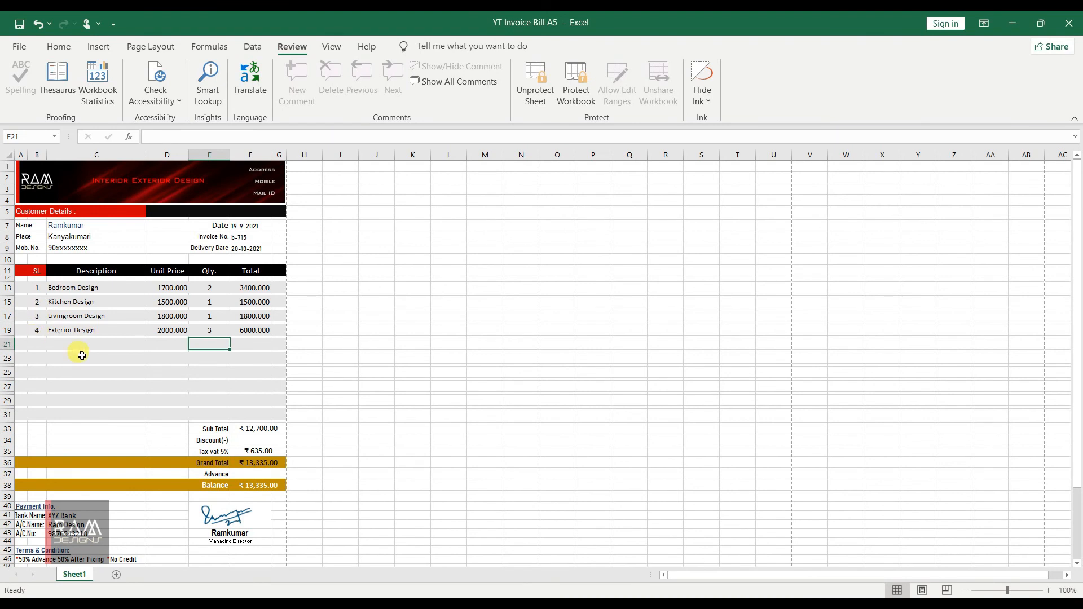
# Step: Add item 5 in row 21 as Pooja Room Design with unit price 1200 and quantity 1
pyautogui.click(35, 343)
pyautogui.write('5')
pyautogui.click(64, 345)
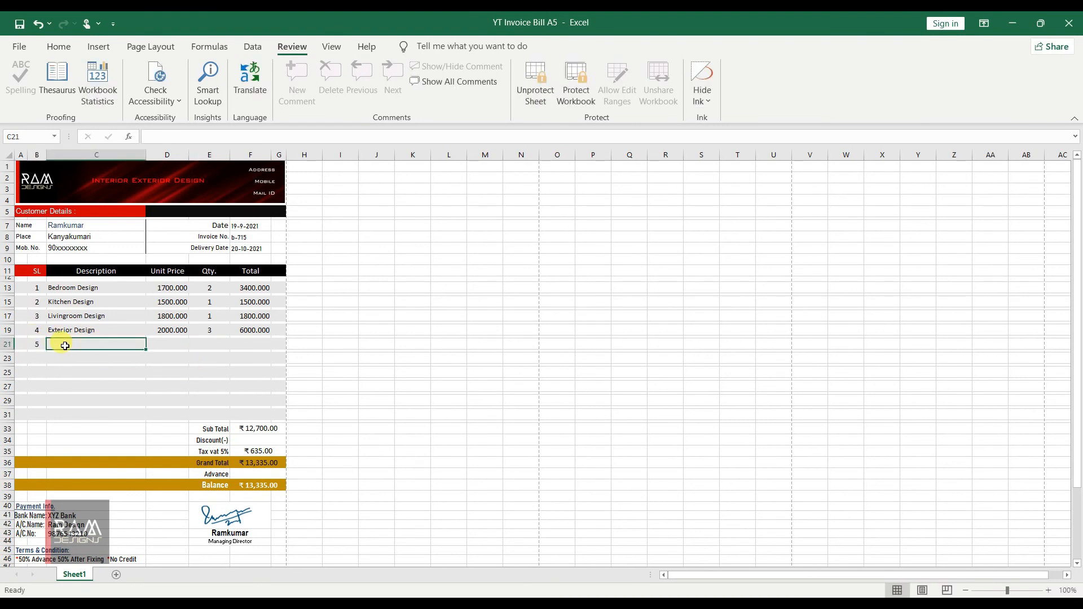
pyautogui.write('P')
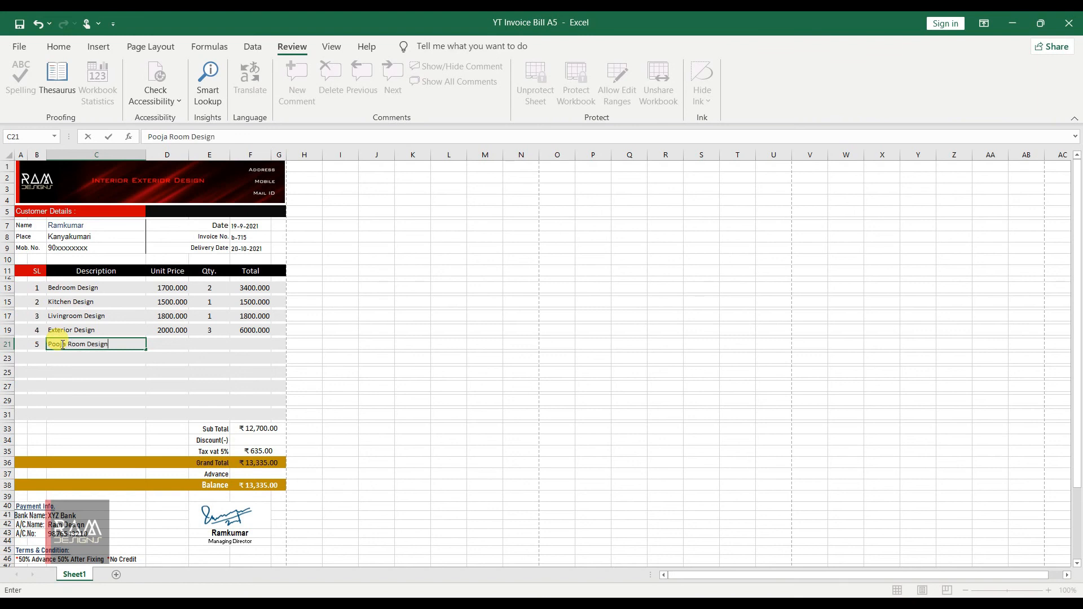
pyautogui.write('ooja Room Design')
pyautogui.press('Return')
pyautogui.click(166, 345)
pyautogui.write('1200')
pyautogui.press('Return')
pyautogui.click(198, 343)
pyautogui.write('1')
pyautogui.press('Return')
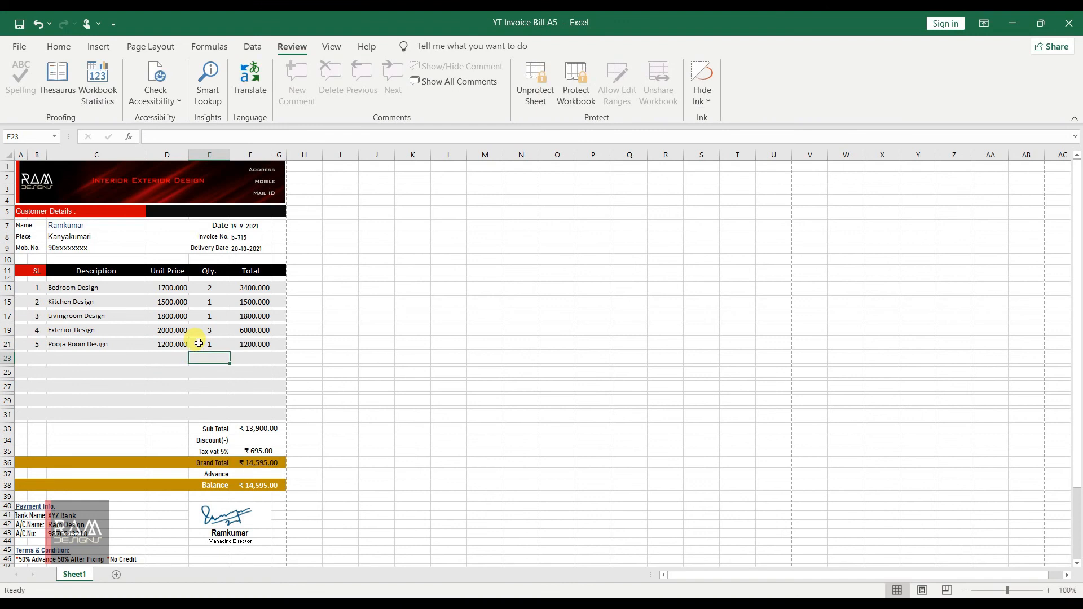
# Step: Enter a discount of 500 and an advance payment of 6000 in the invoice totals
pyautogui.click(255, 439)
pyautogui.write('500')
pyautogui.press('Return')
pyautogui.write('6000')
pyautogui.press('Return')
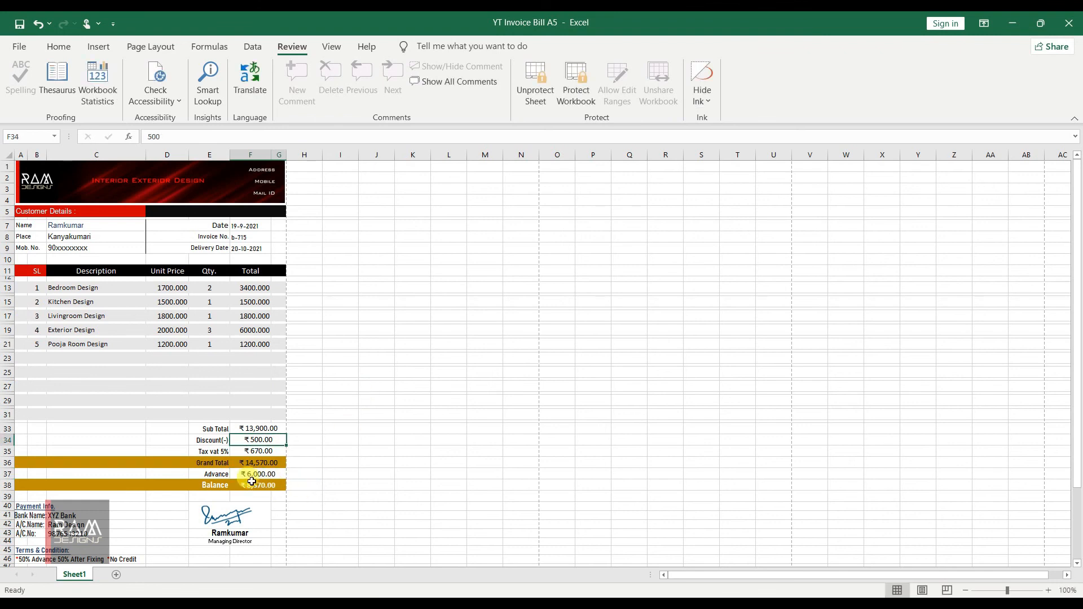
# Step: Print one copy of the completed A5 invoice sheet
pyautogui.scroll(-1, 190, 213)
pyautogui.scroll(1, 153, 305)
pyautogui.hotkey('ctrl', 'p')
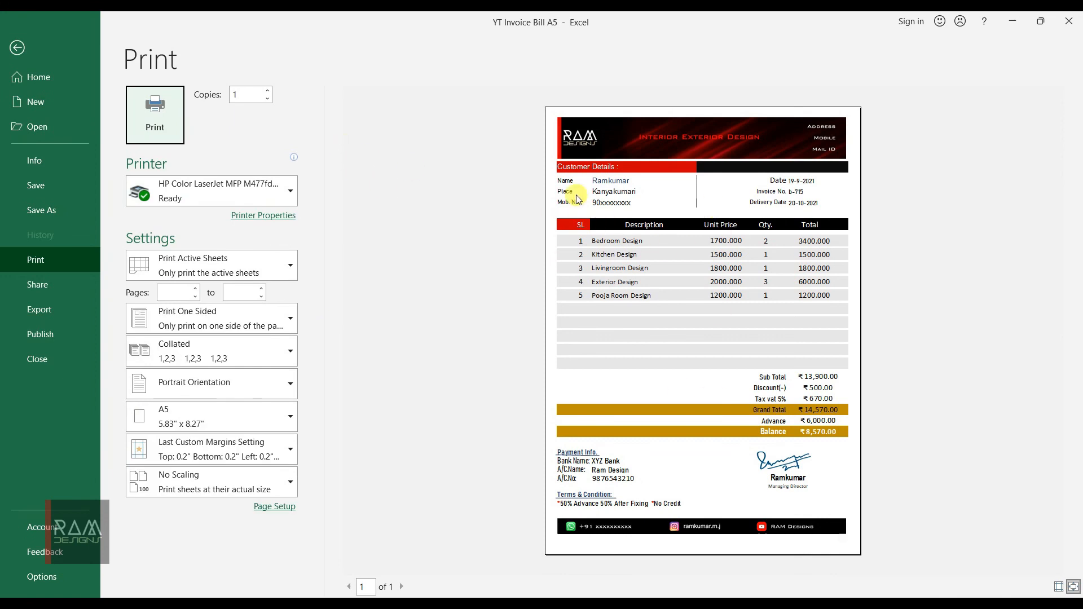
pyautogui.click(158, 114)
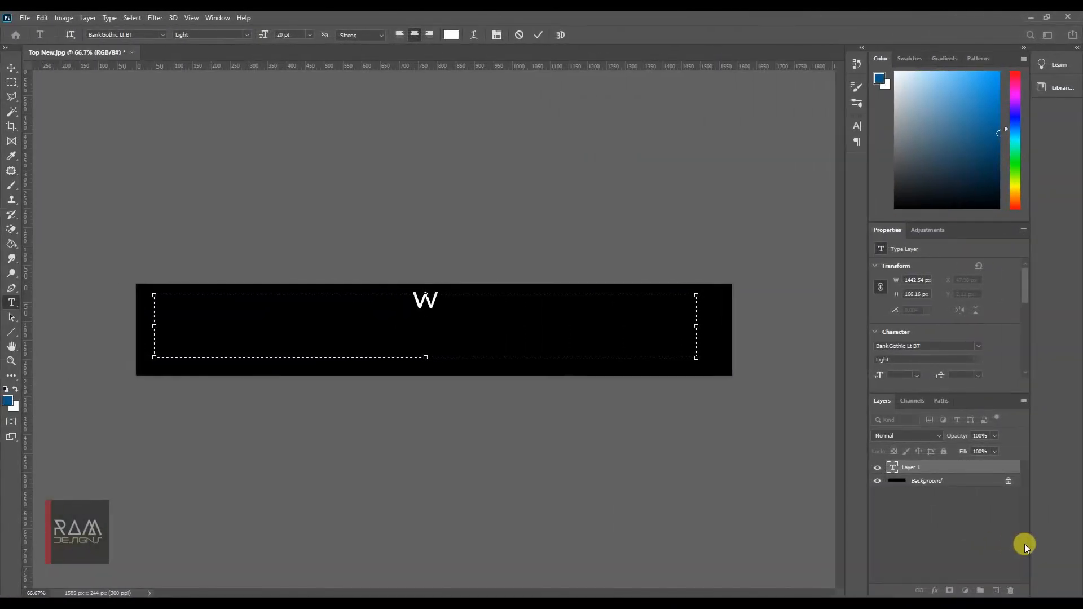
# Step: In Photoshop, complete the banner text as "Will See Final Printout..." and move it down toward the vertical middle of the black banner
pyautogui.write('ill See ')
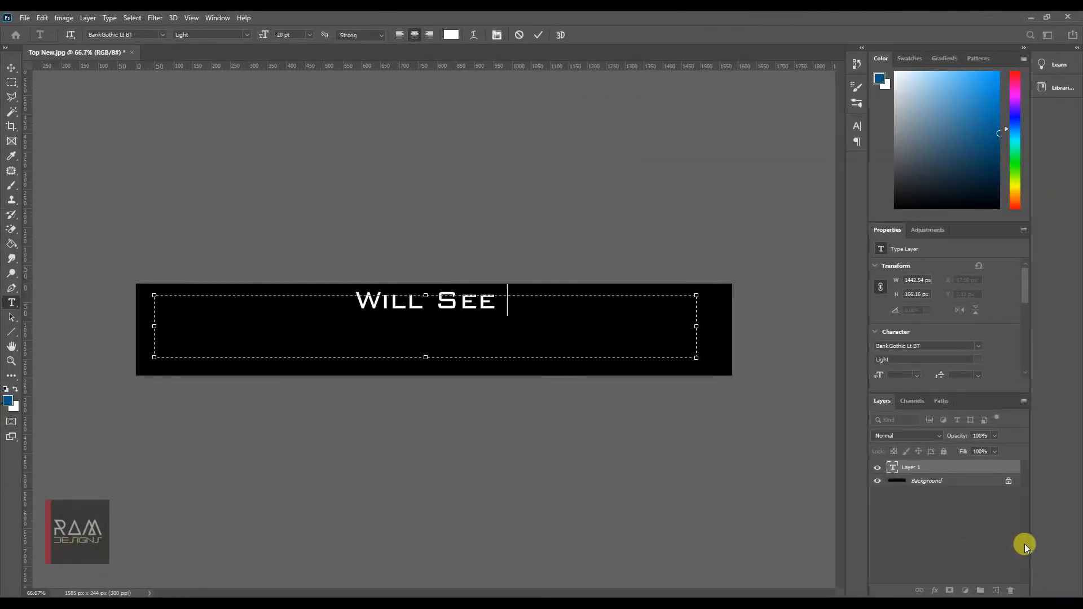
pyautogui.write('Final Print')
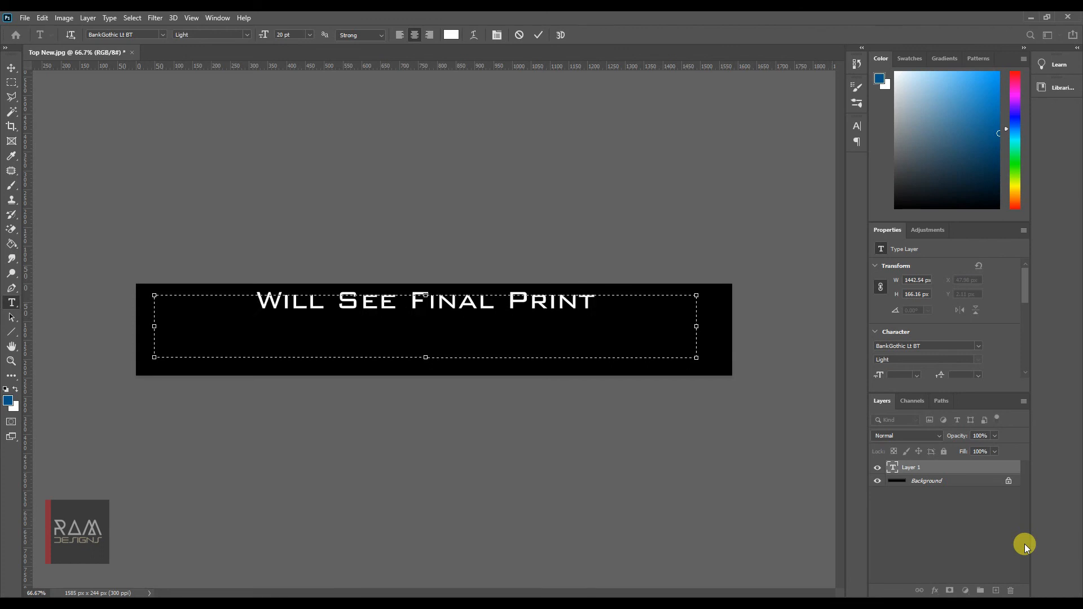
pyautogui.write('out...')
pyautogui.click(11, 82)
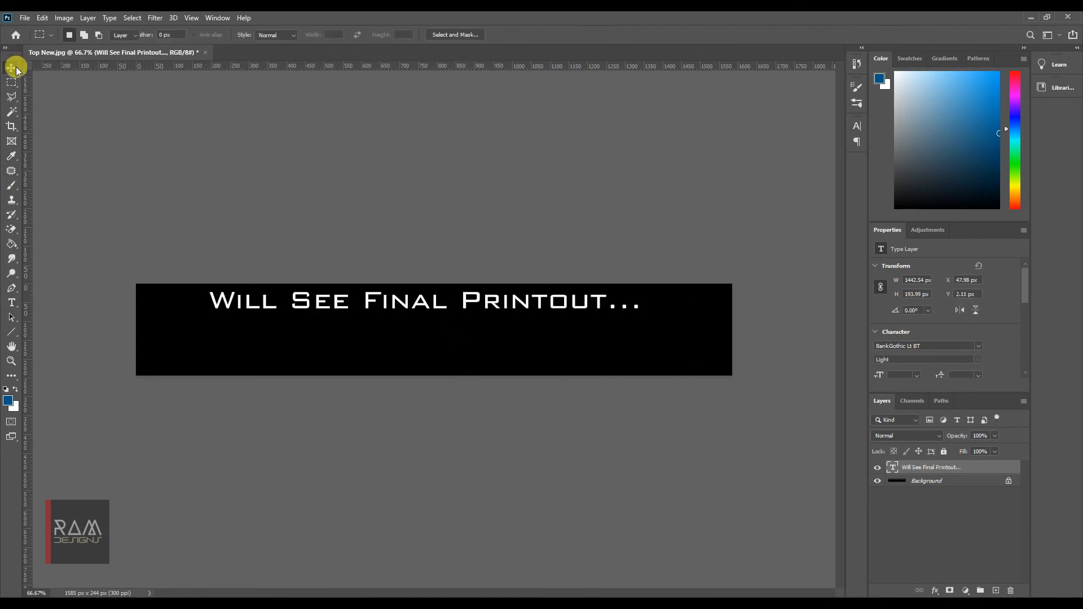
pyautogui.click(12, 68)
pyautogui.moveTo(455, 315); pyautogui.dragTo(461, 337)
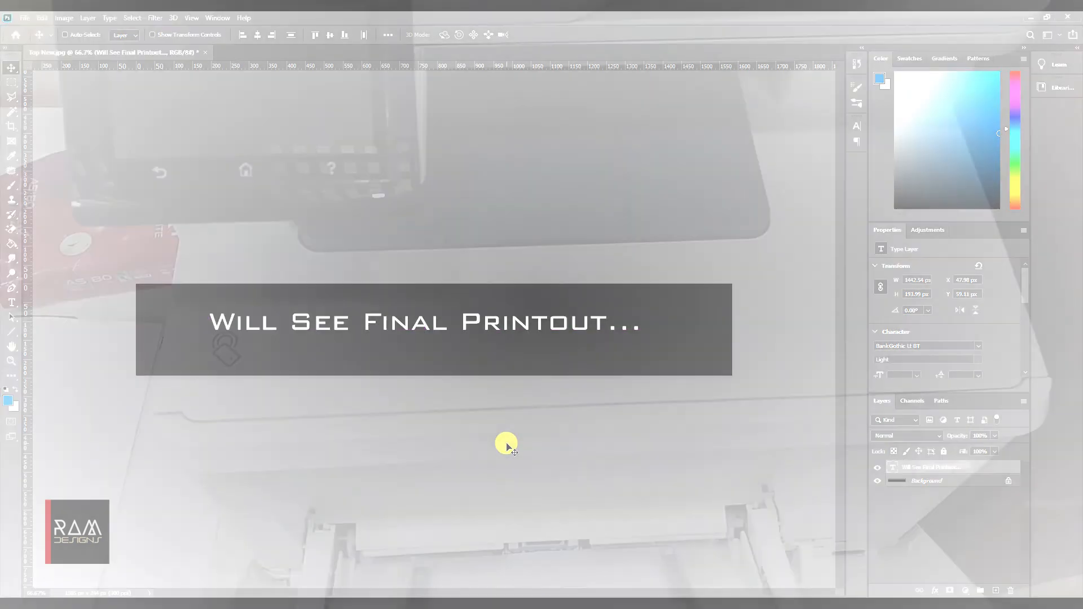